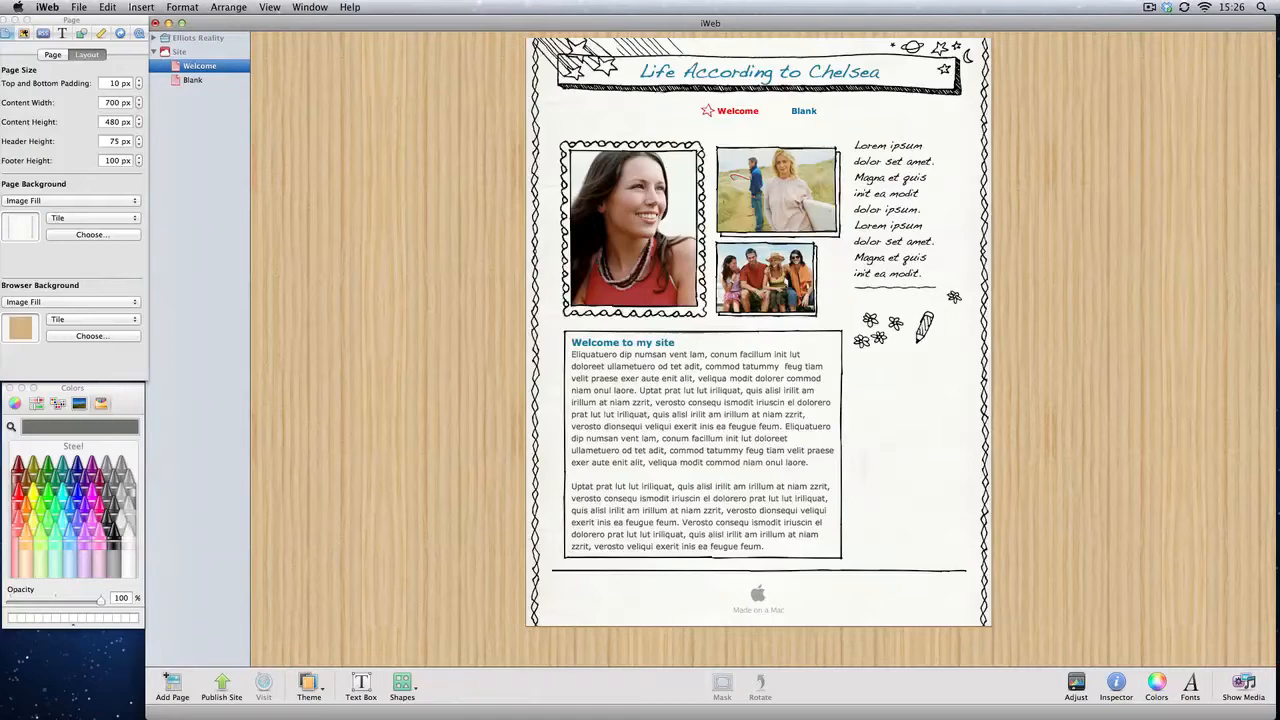
click(393, 241)
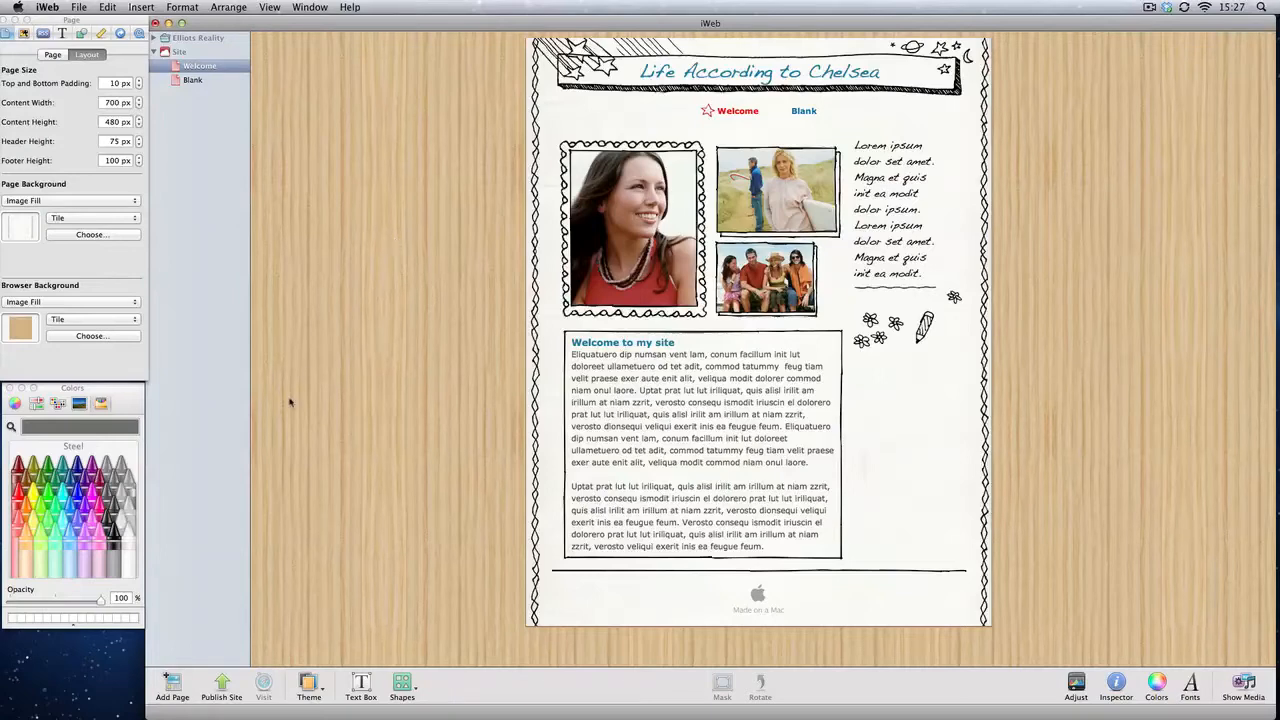
click(168, 684)
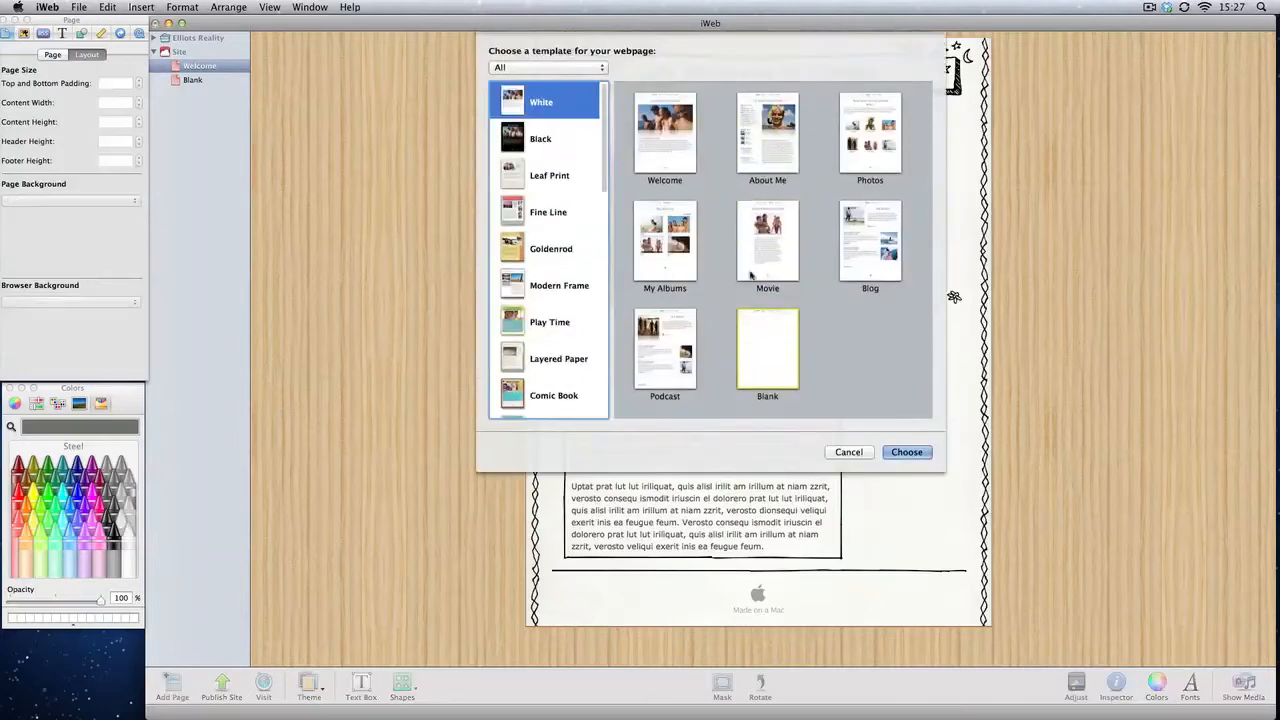
scroll(540, 115, down, 5)
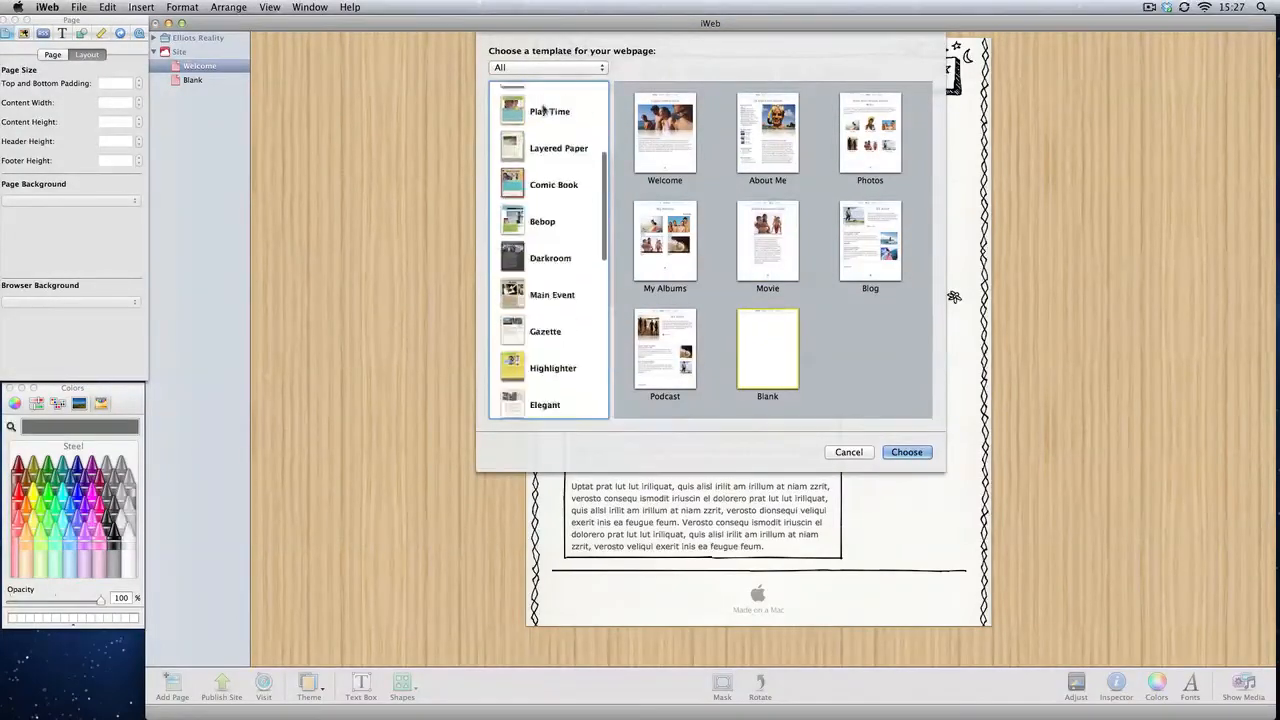
scroll(540, 115, down, 3)
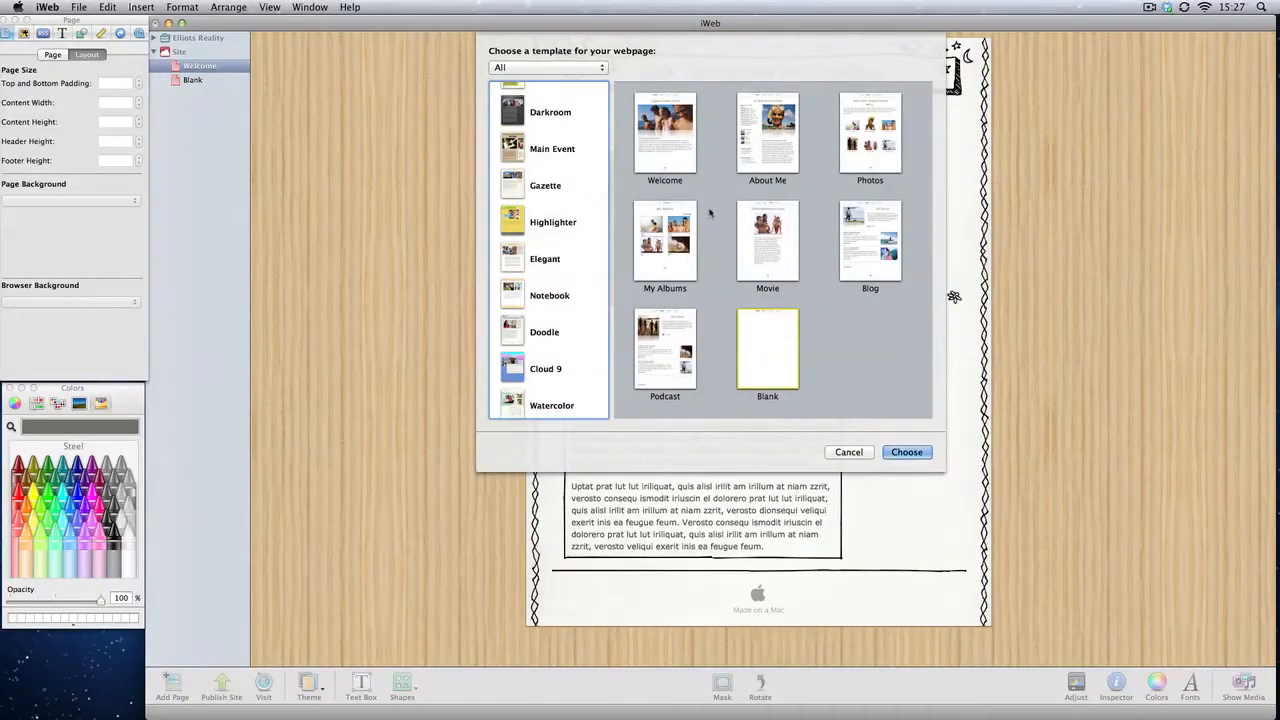
click(849, 452)
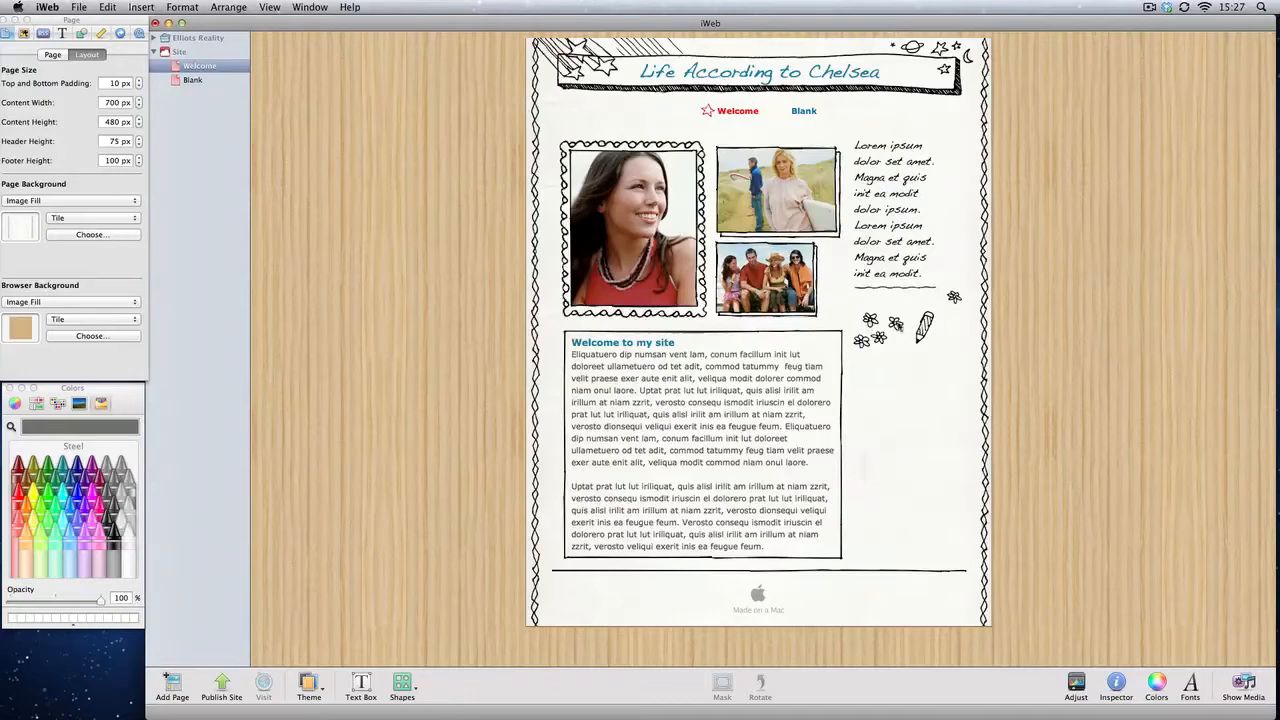
Step: Shift the sidebar text and pencil doodle slightly upward on the Welcome page
drag(926, 334, 919, 315)
click(918, 318)
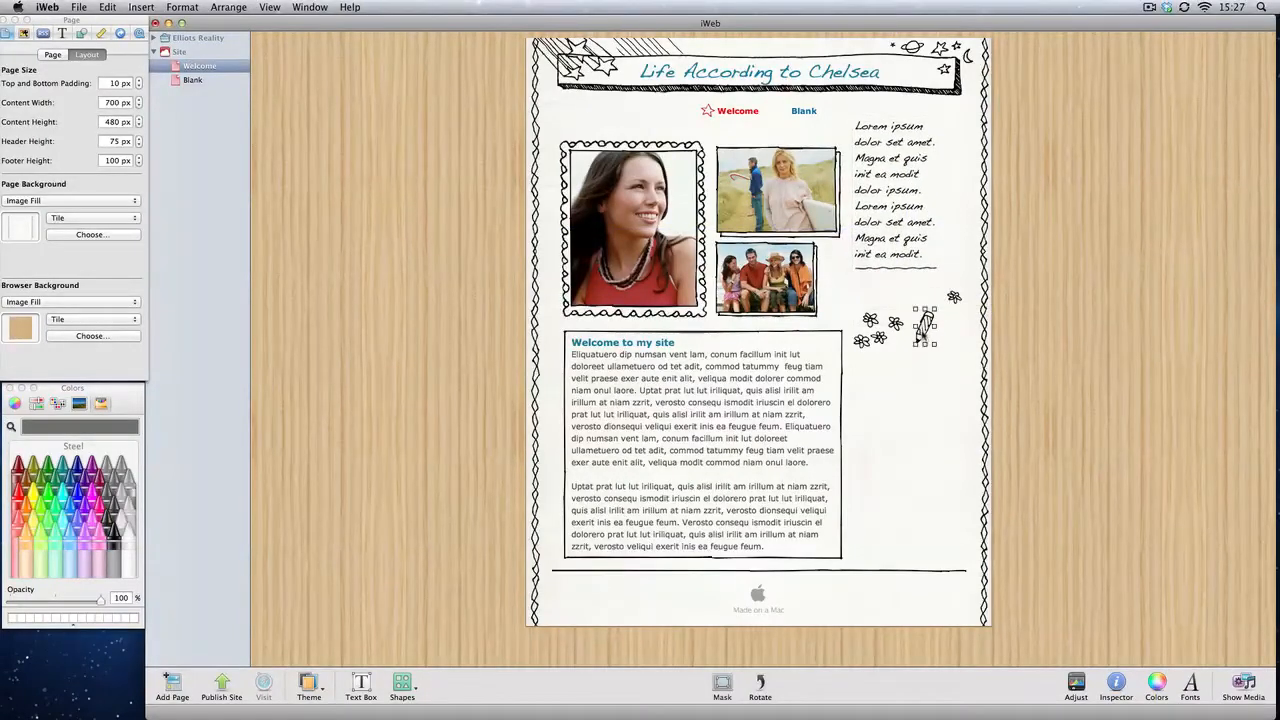
click(806, 363)
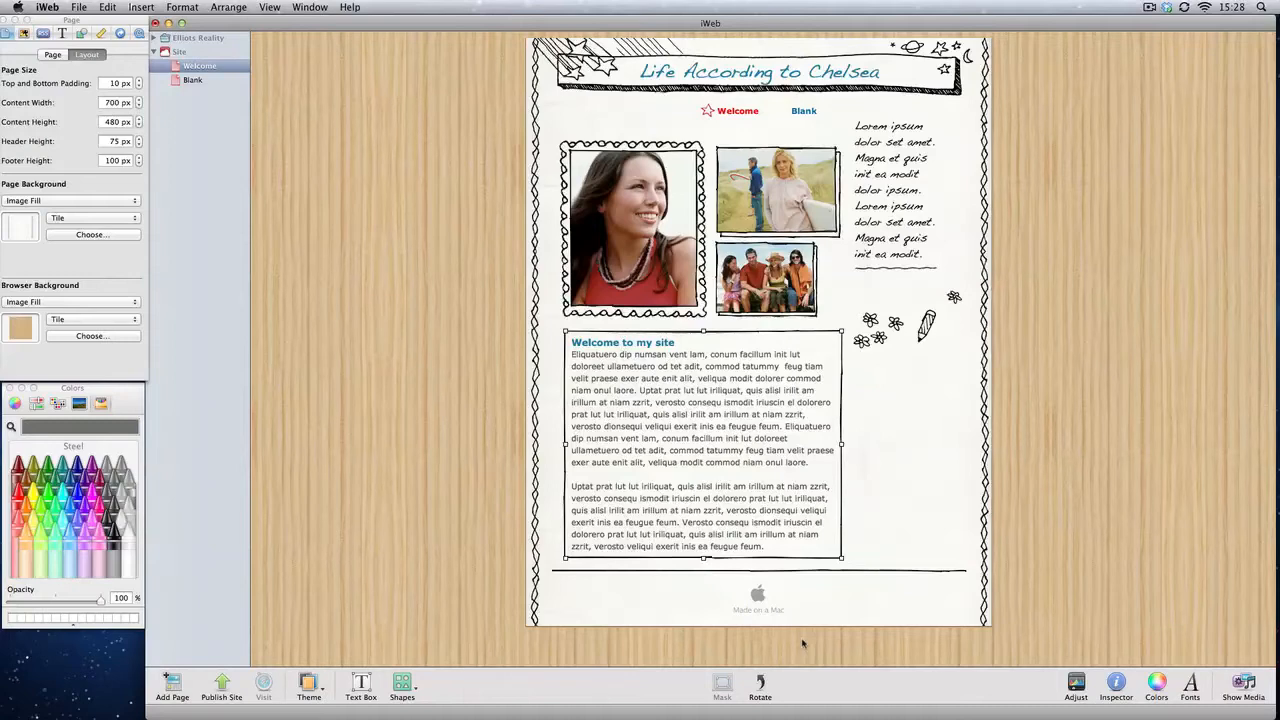
Step: Open the Blank page and reposition its navigation menu slightly lower on the page
click(193, 80)
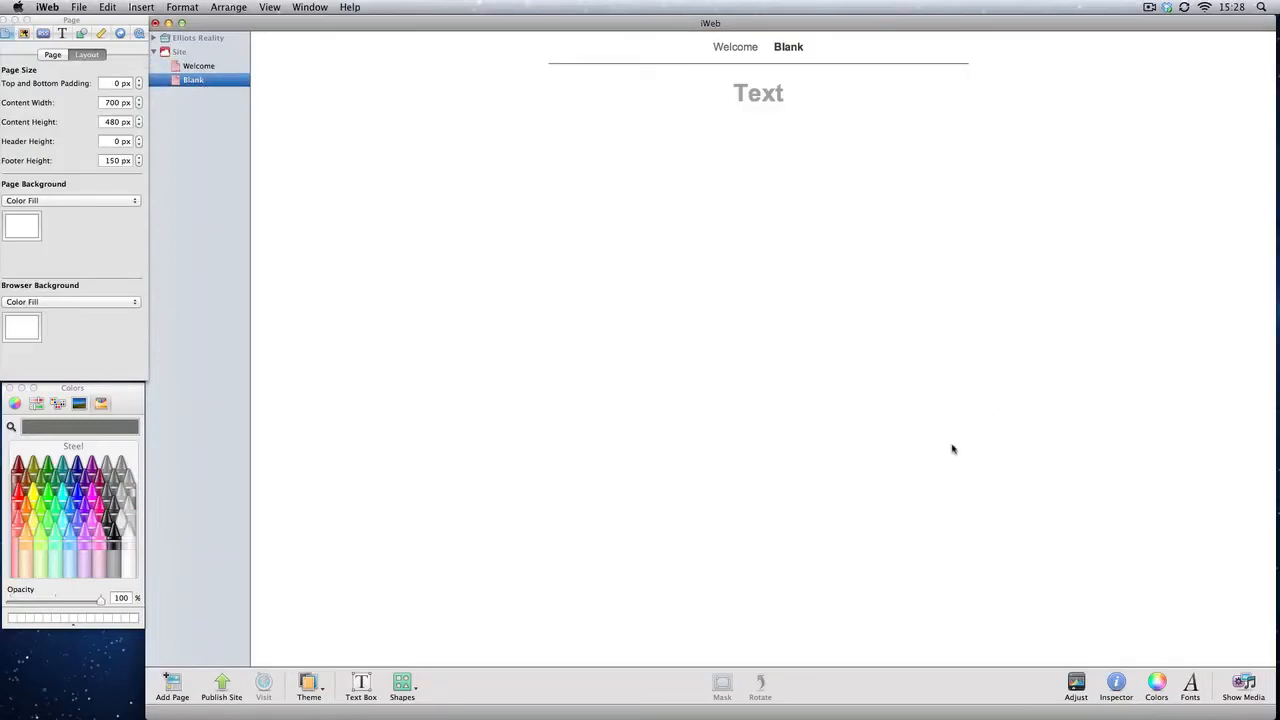
drag(424, 224, 1214, 666)
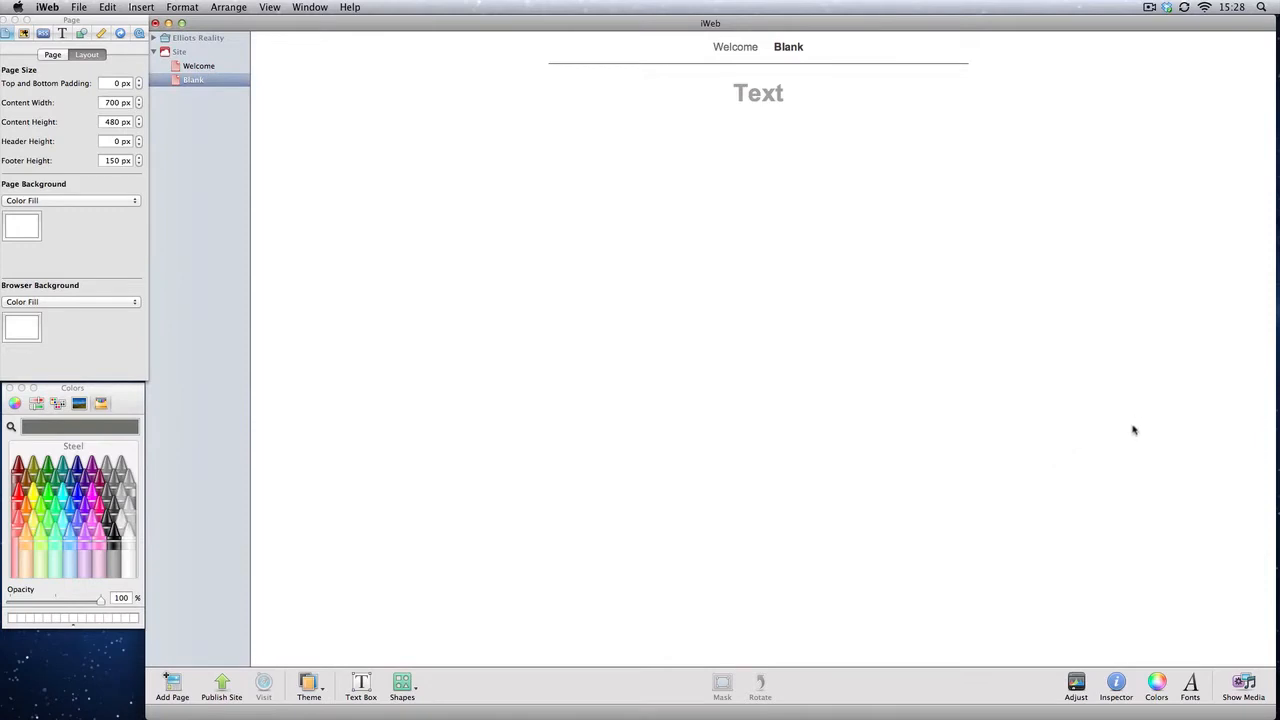
drag(581, 118, 797, 243)
drag(803, 192, 773, 90)
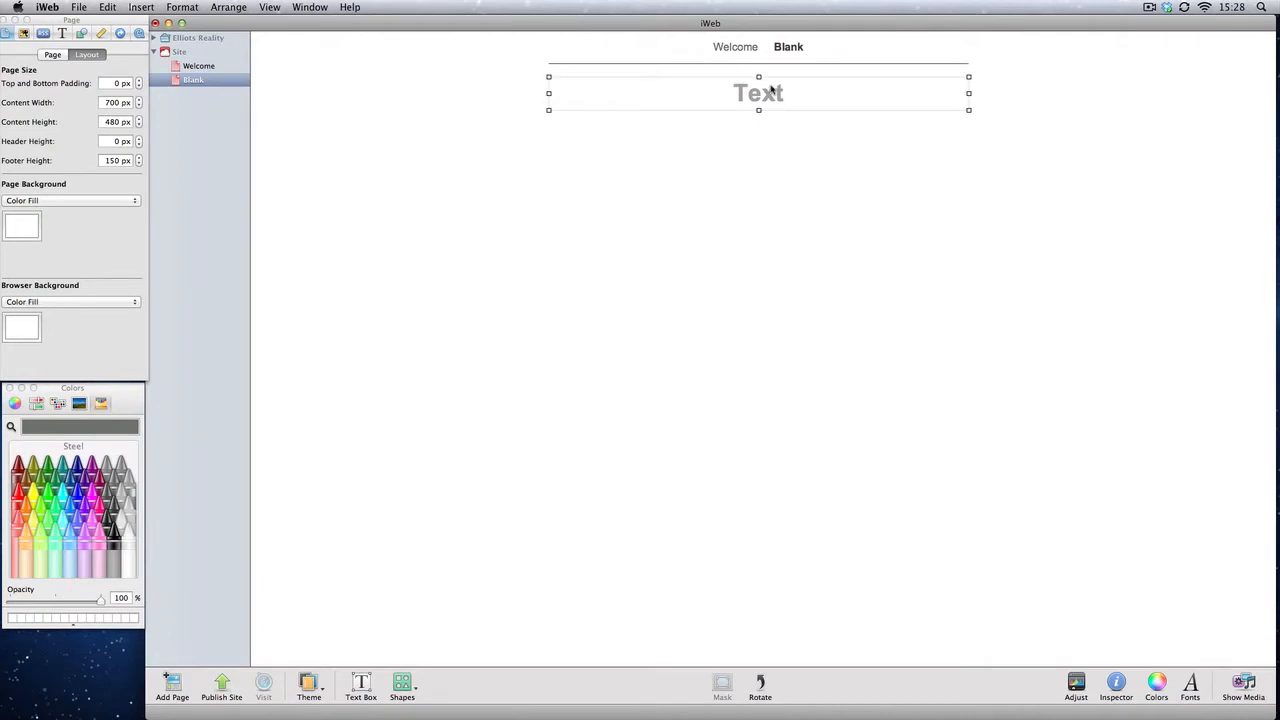
click(766, 160)
mouse_move(864, 71)
mouse_down()
mouse_move(857, 100)
mouse_move(867, 70)
mouse_up()
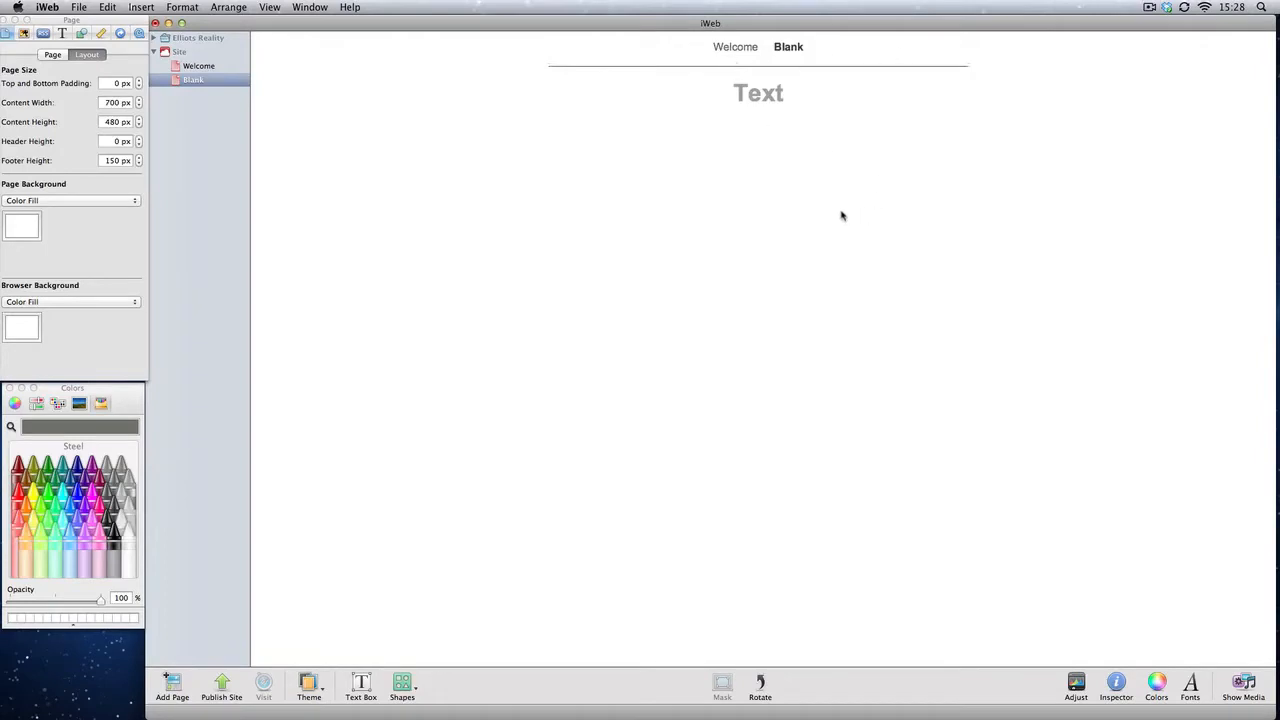
click(738, 50)
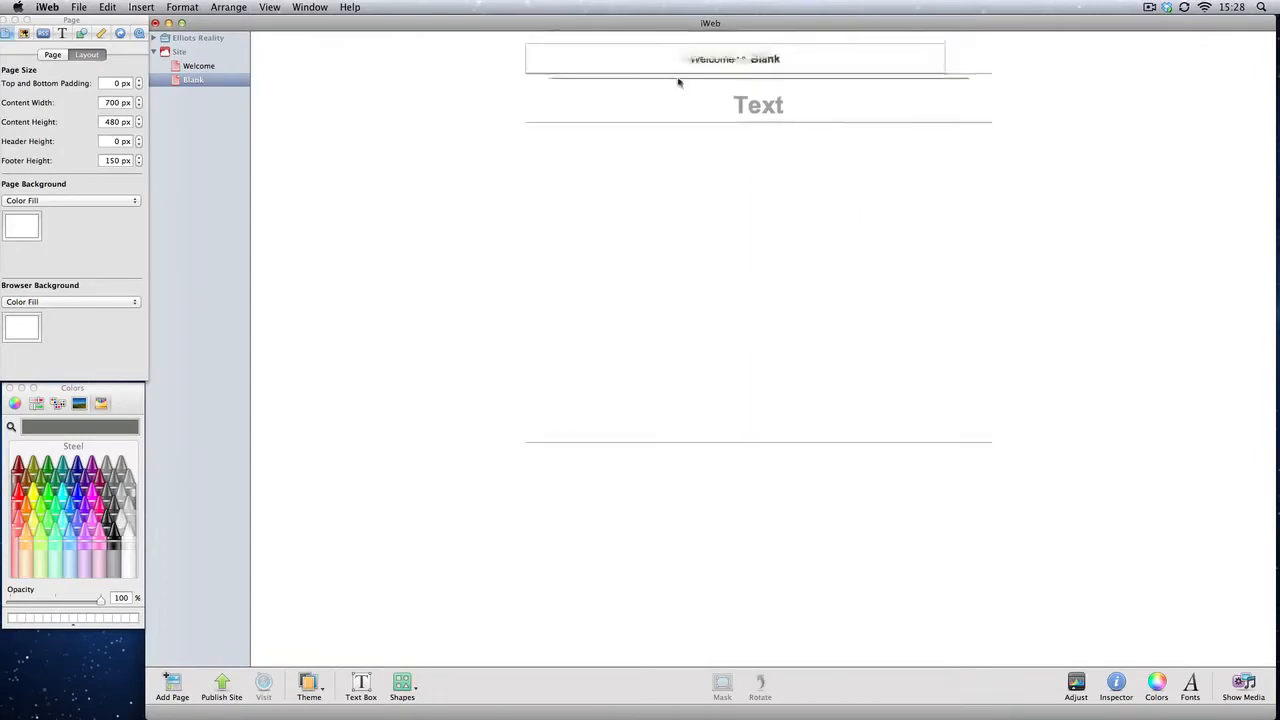
drag(678, 83, 747, 70)
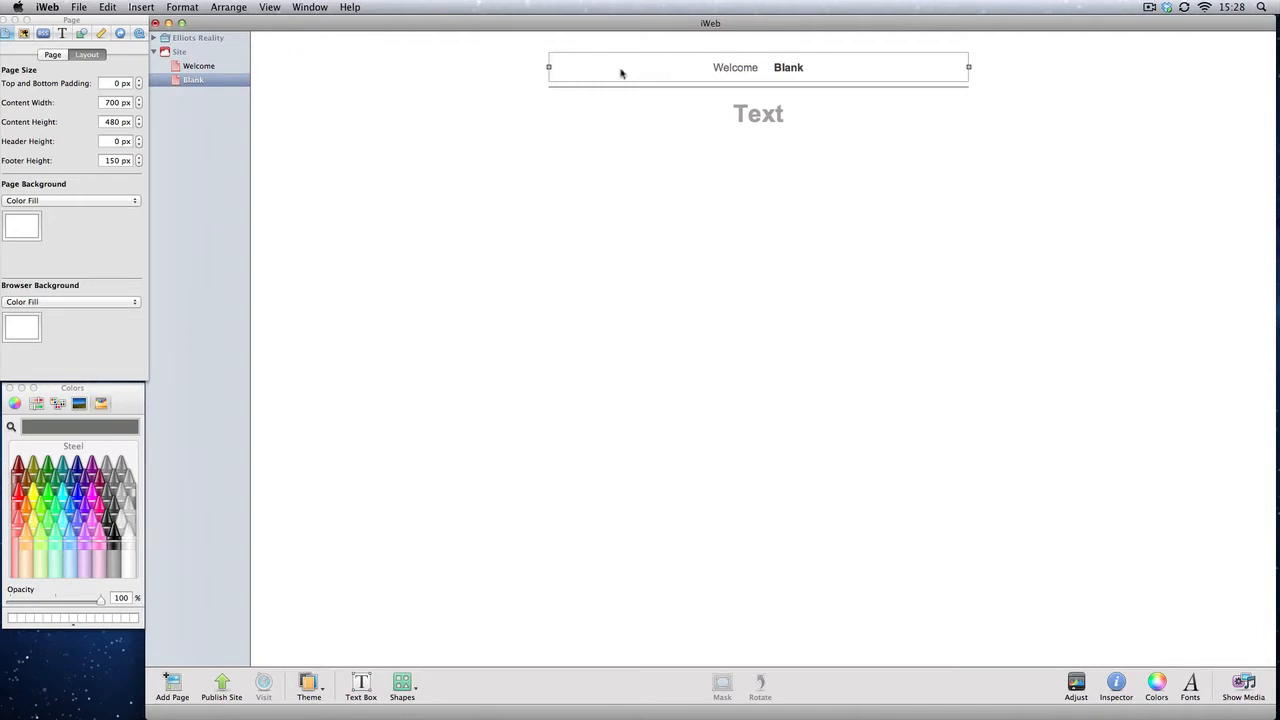
Step: Compare the navigation menu on the Welcome page with the one on the Blank page
click(193, 68)
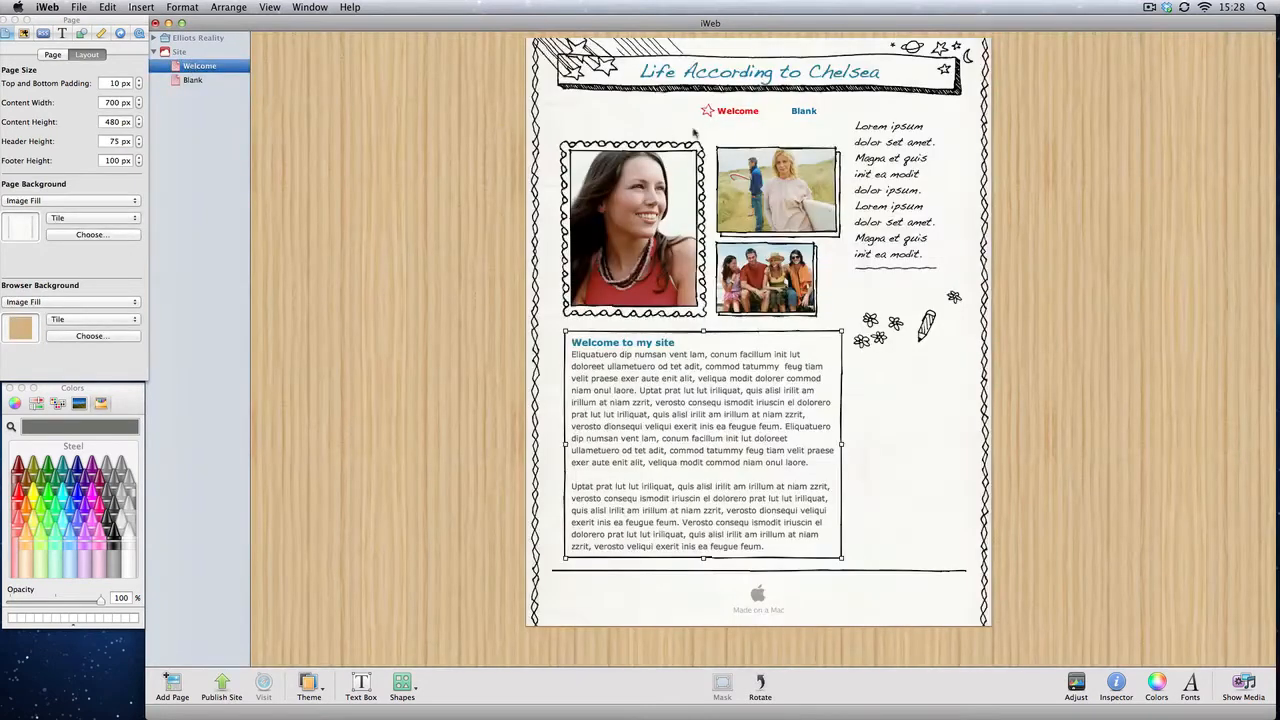
click(785, 118)
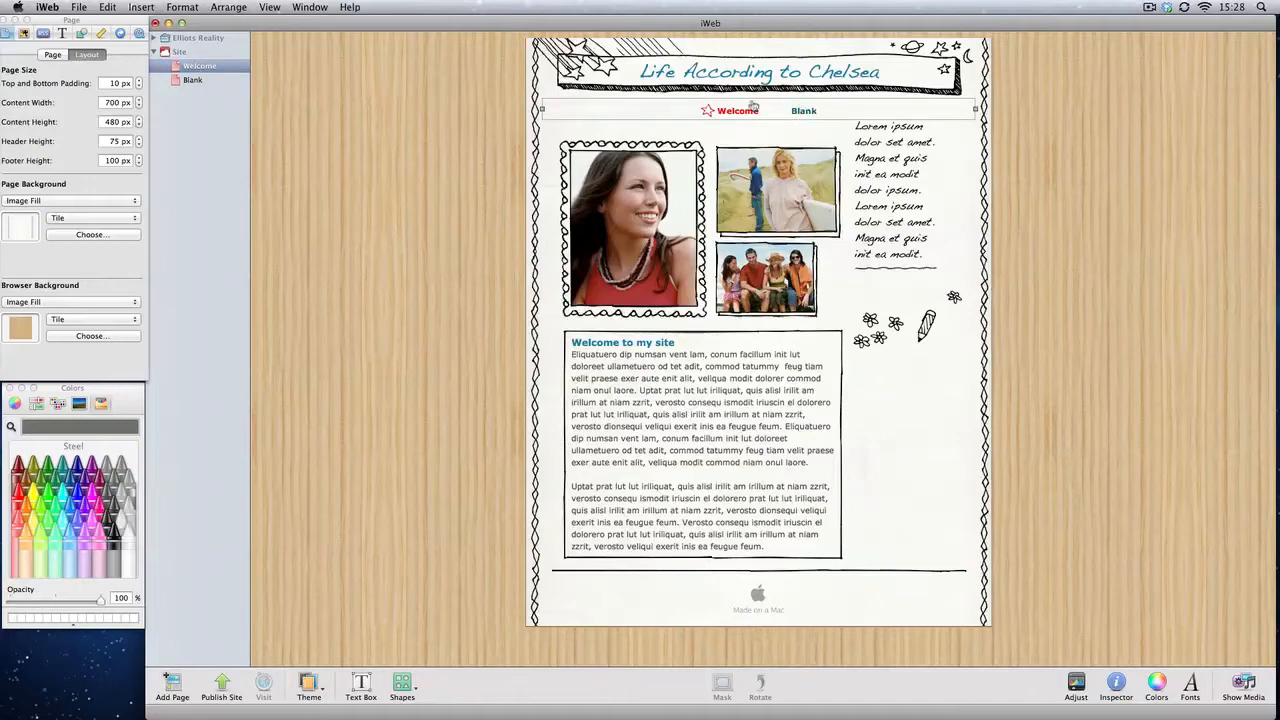
click(193, 80)
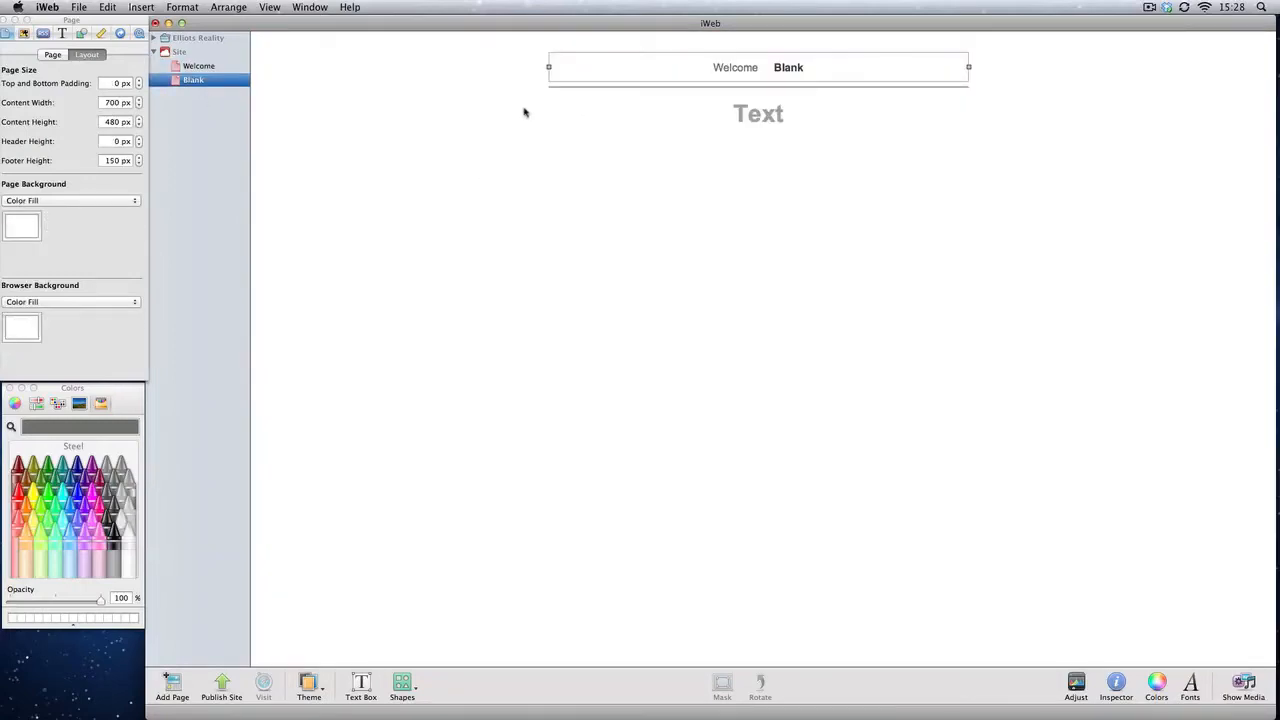
Step: Select and delete the Text placeholder and the divider line on the Blank page
drag(523, 104, 929, 38)
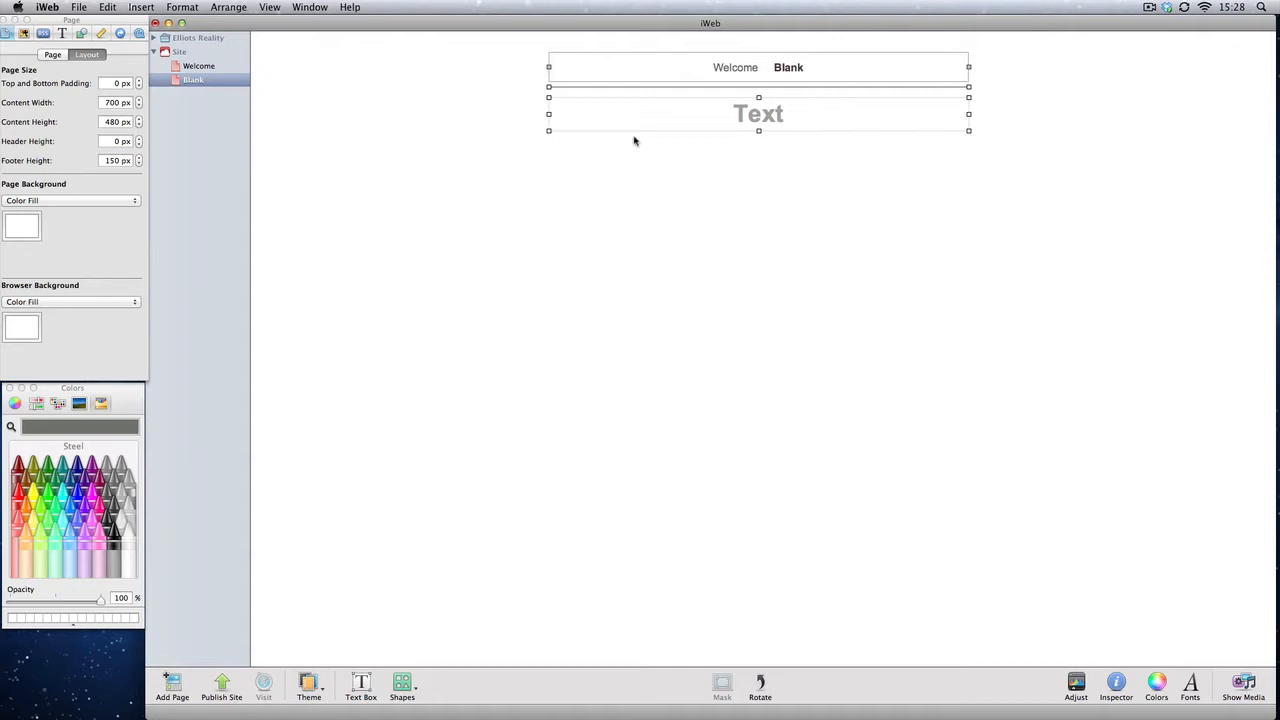
click(636, 158)
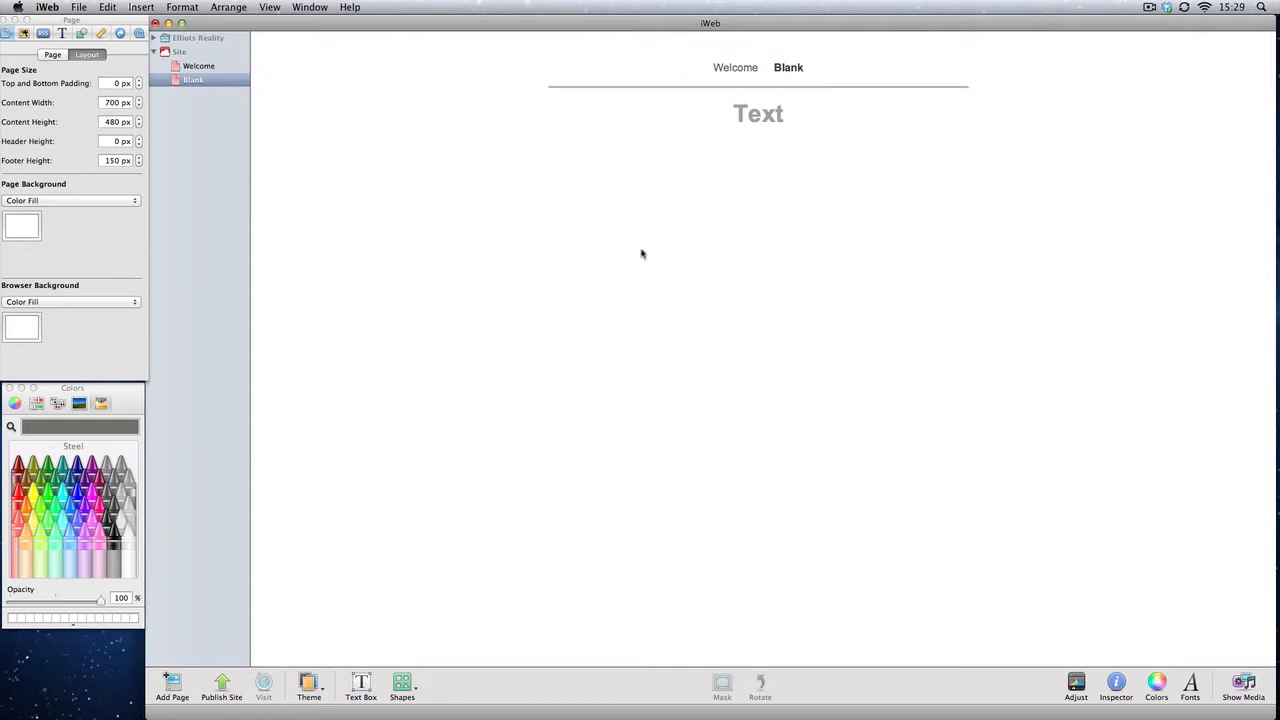
drag(618, 248, 943, 57)
key(Delete)
click(828, 110)
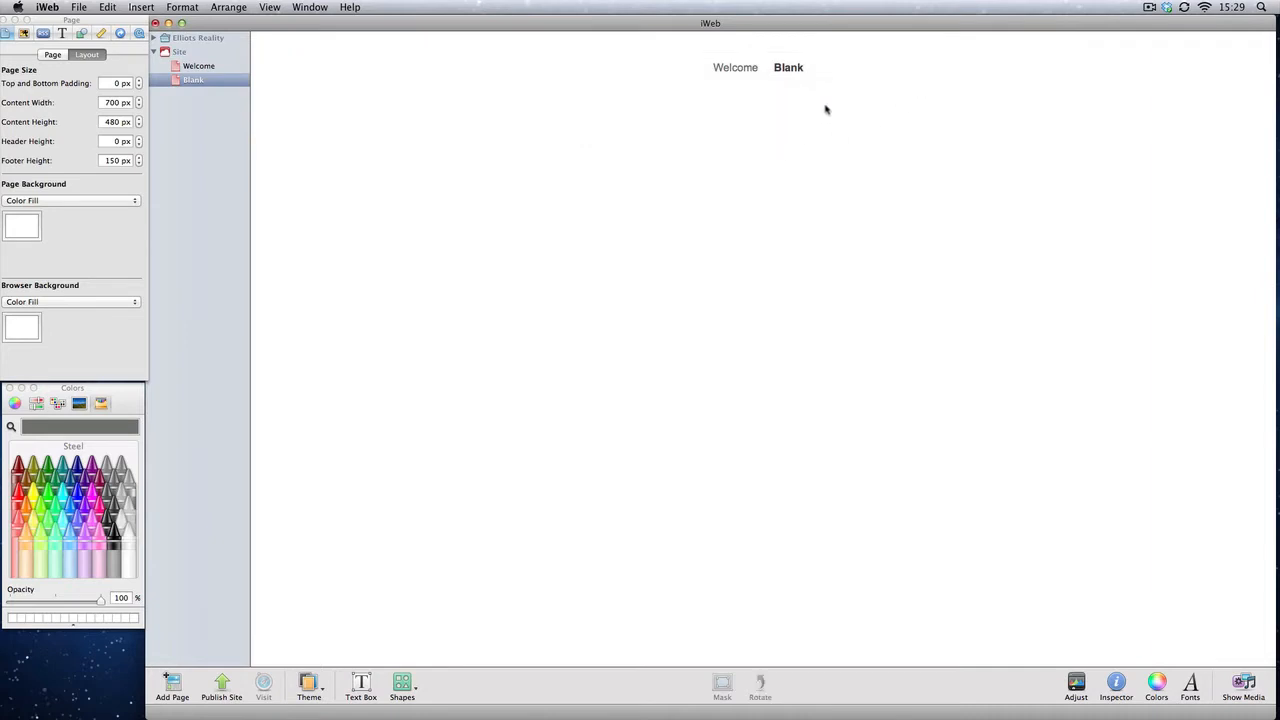
Step: In the Blank page's settings, turn off including the page in the navigation menu and displaying the navigation menu
drag(600, 107, 849, 70)
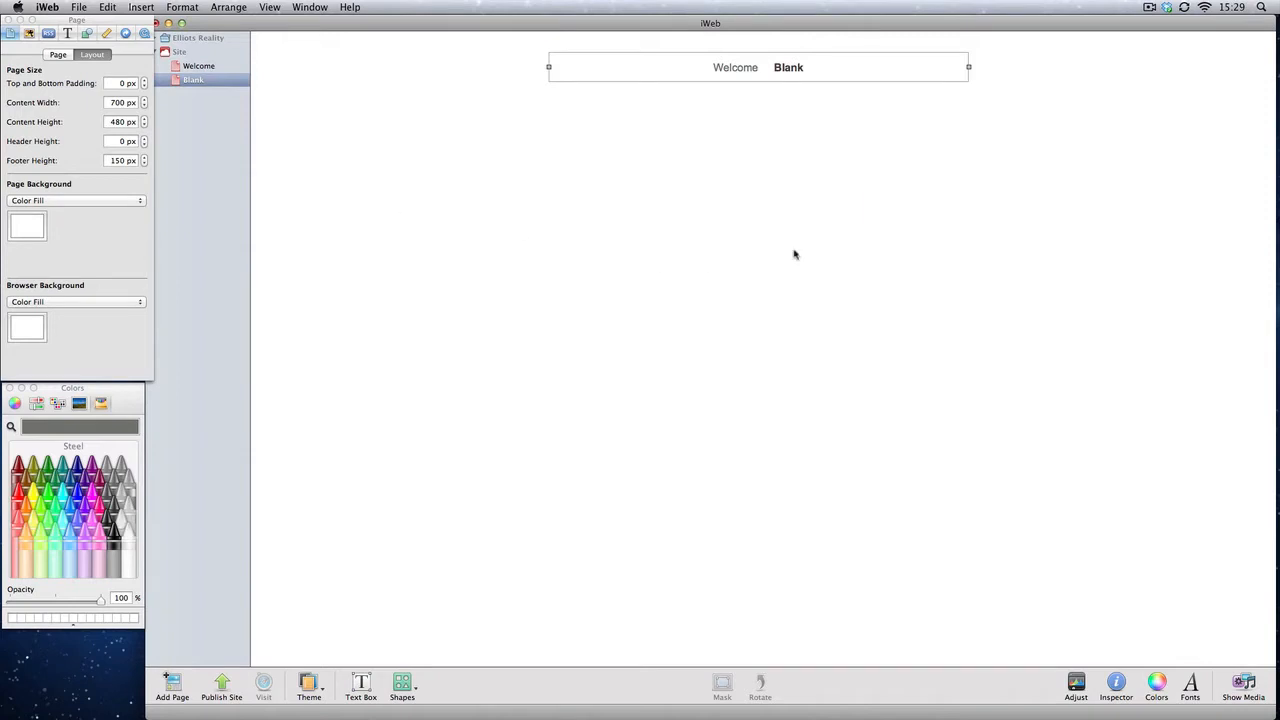
click(832, 227)
click(747, 70)
click(58, 55)
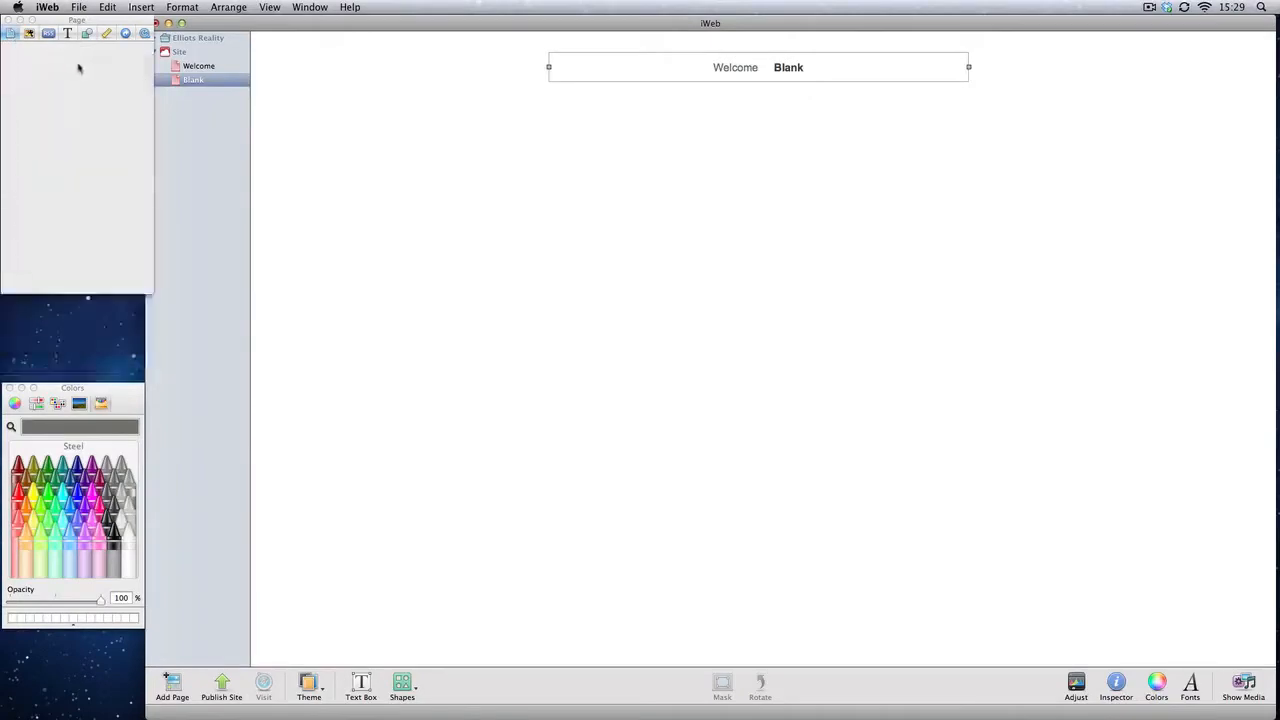
click(88, 55)
click(57, 55)
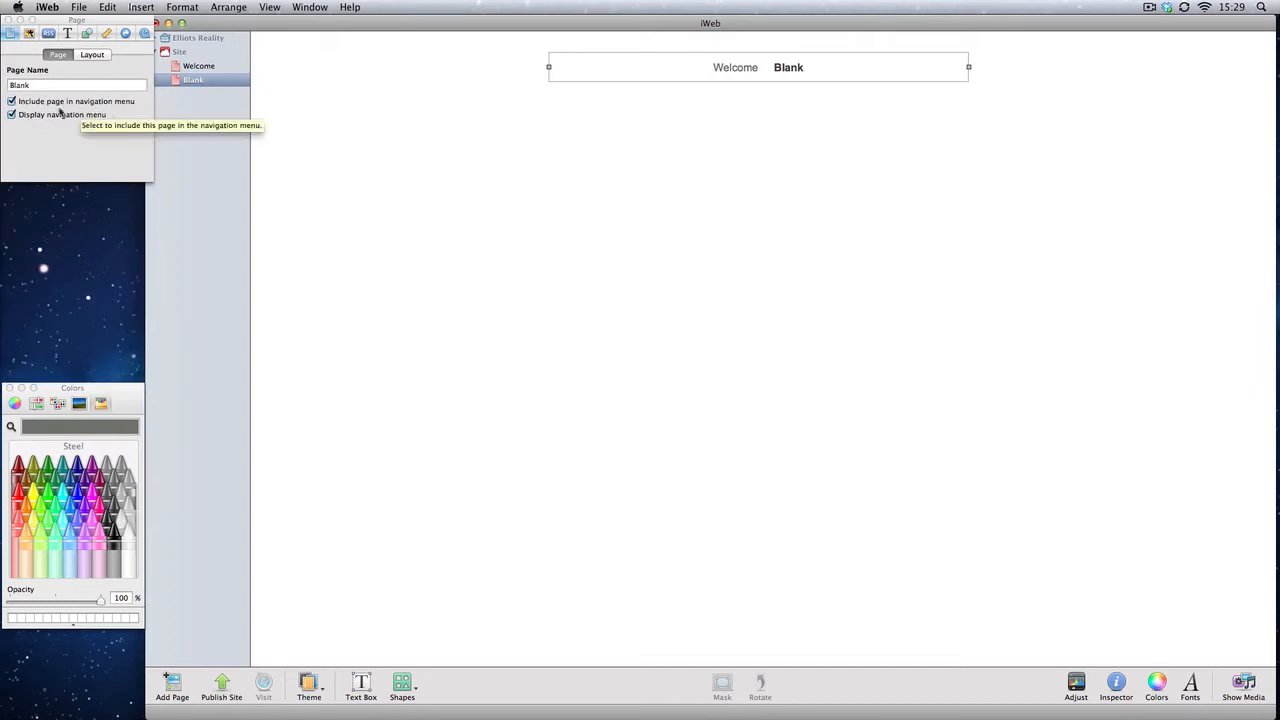
click(20, 104)
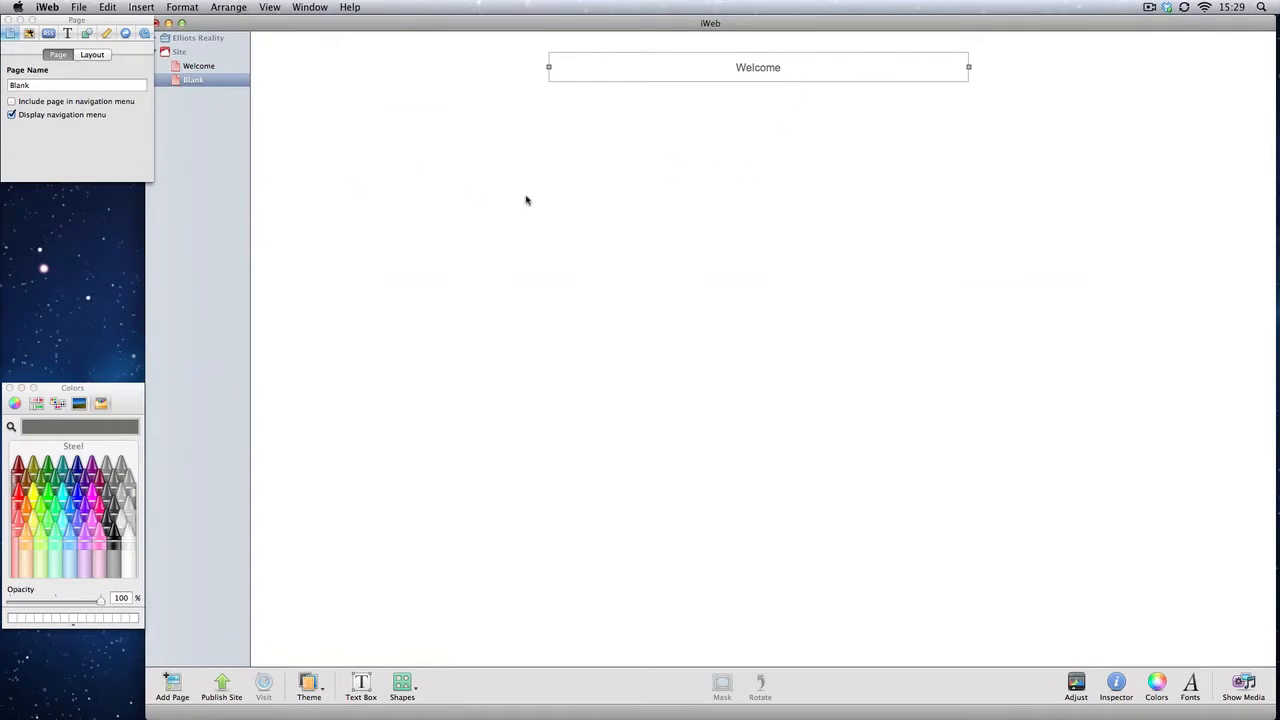
click(12, 116)
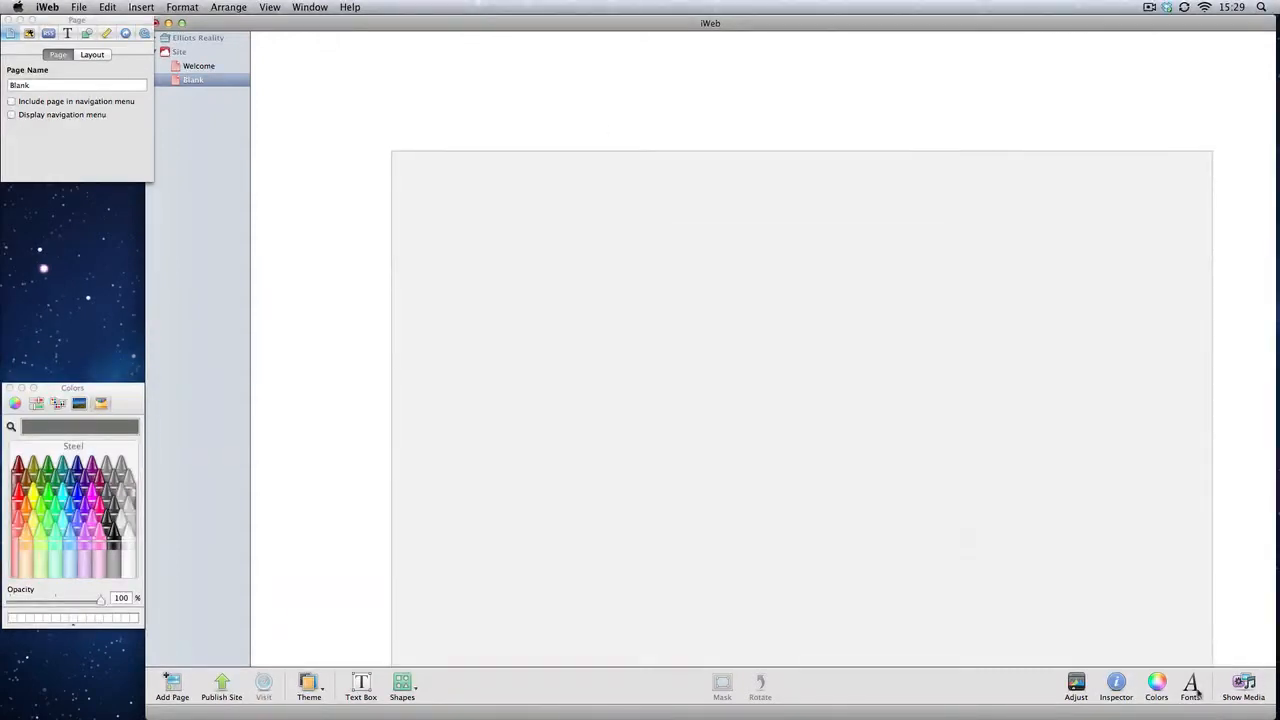
drag(1197, 690, 800, 112)
drag(780, 106, 570, 75)
drag(545, 63, 686, 345)
drag(688, 352, 699, 352)
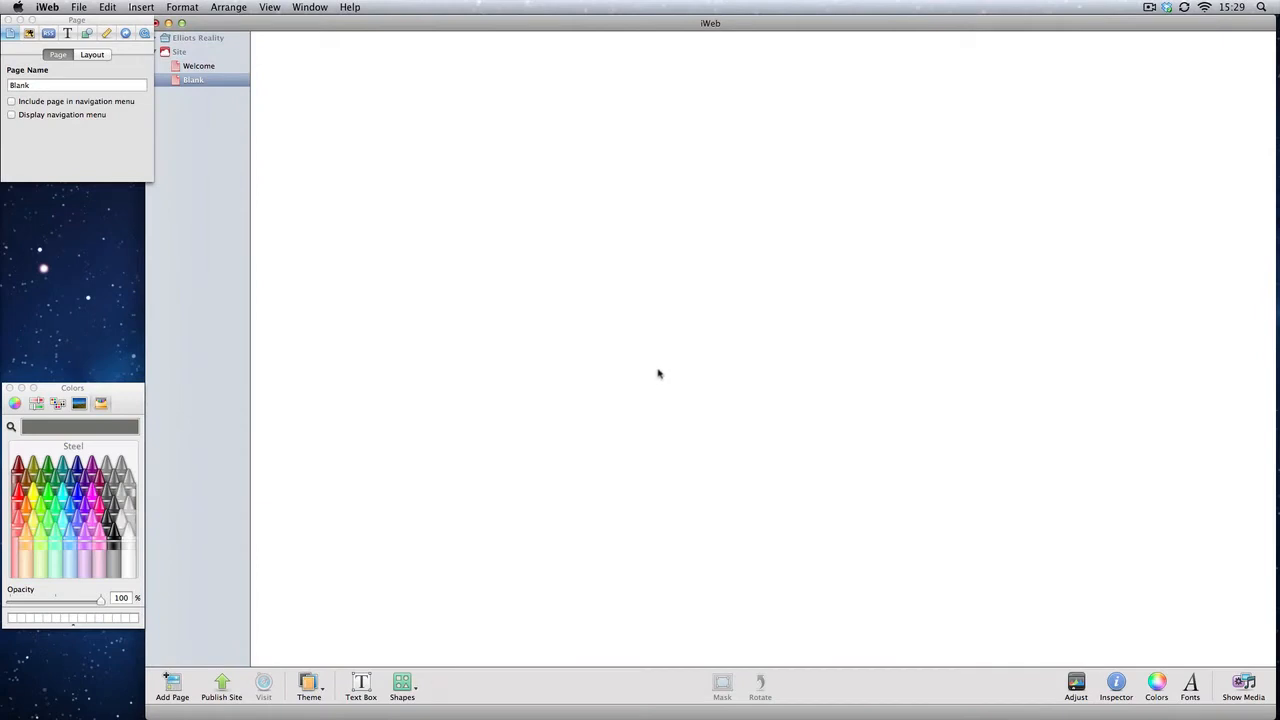
Step: Open the Welcome page and switch the site's theme to Darkroom
click(222, 68)
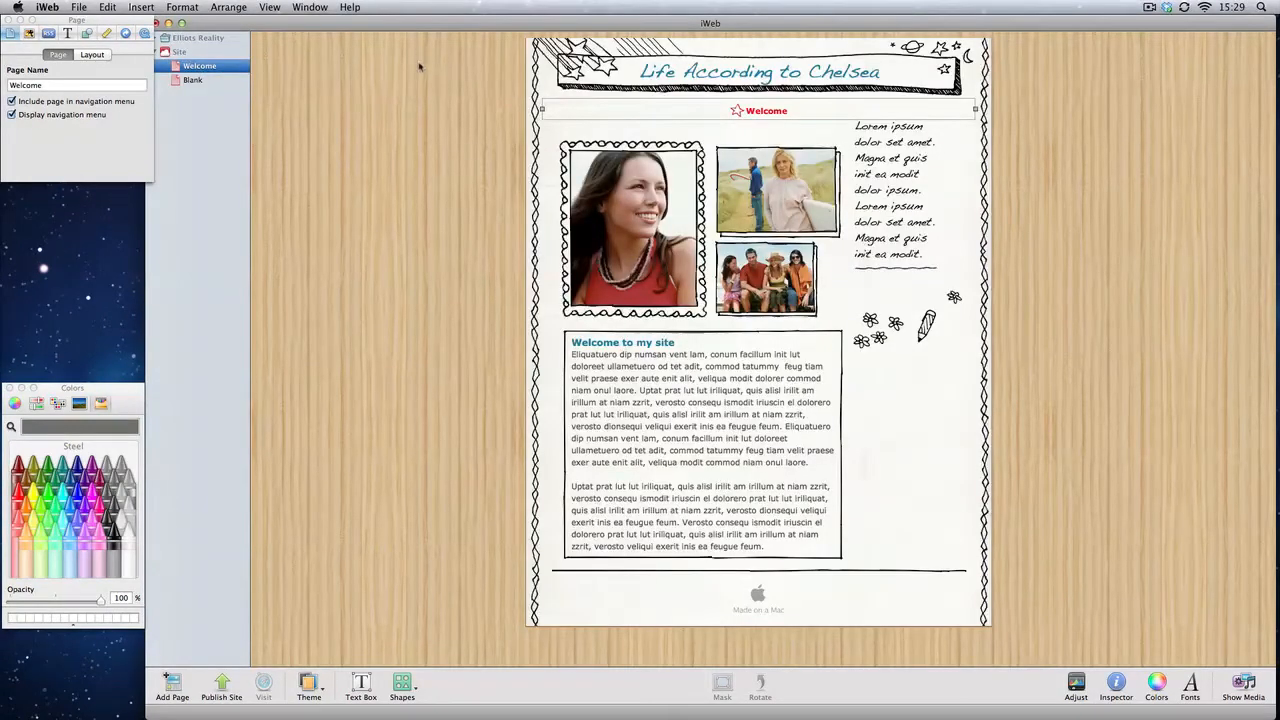
click(312, 688)
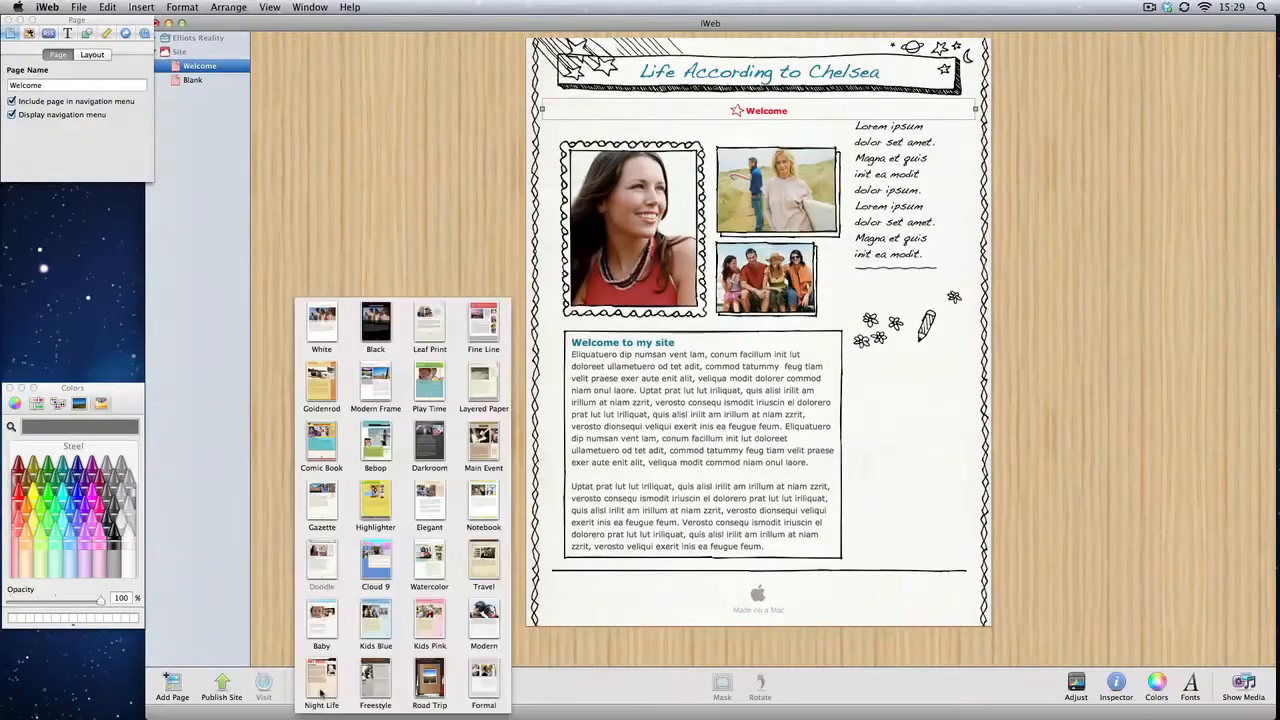
click(447, 460)
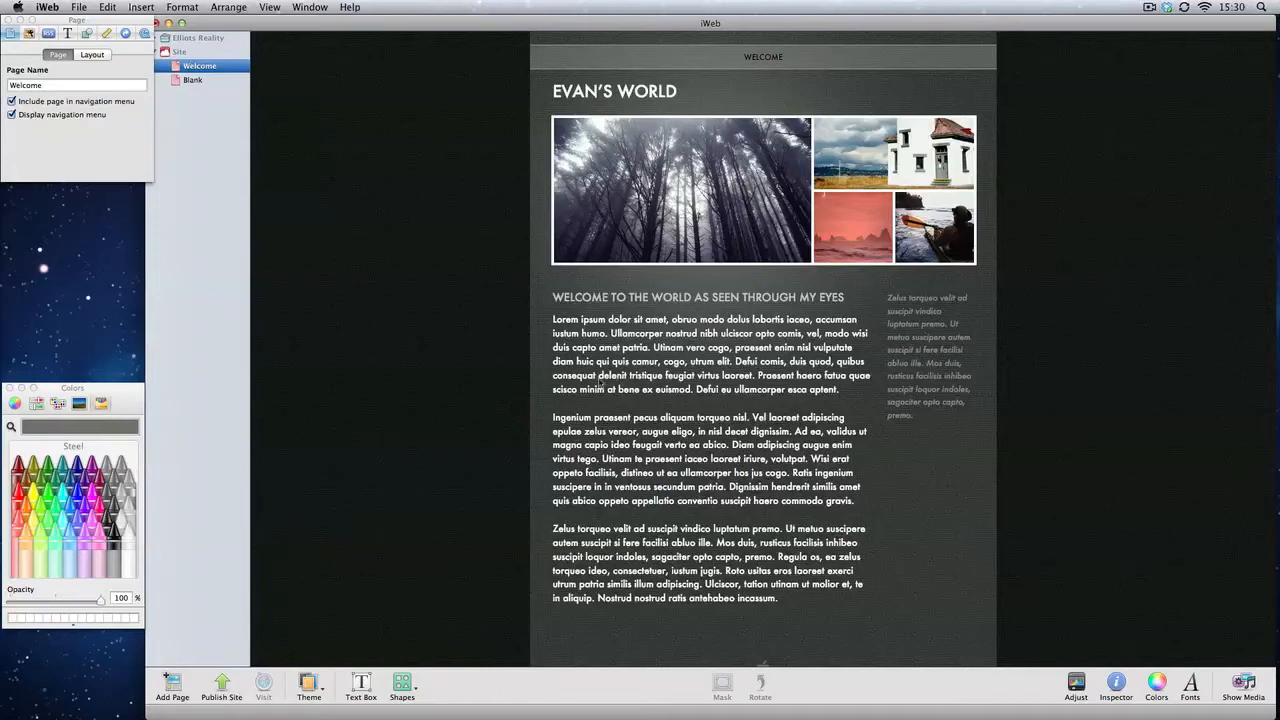
drag(426, 125, 546, 399)
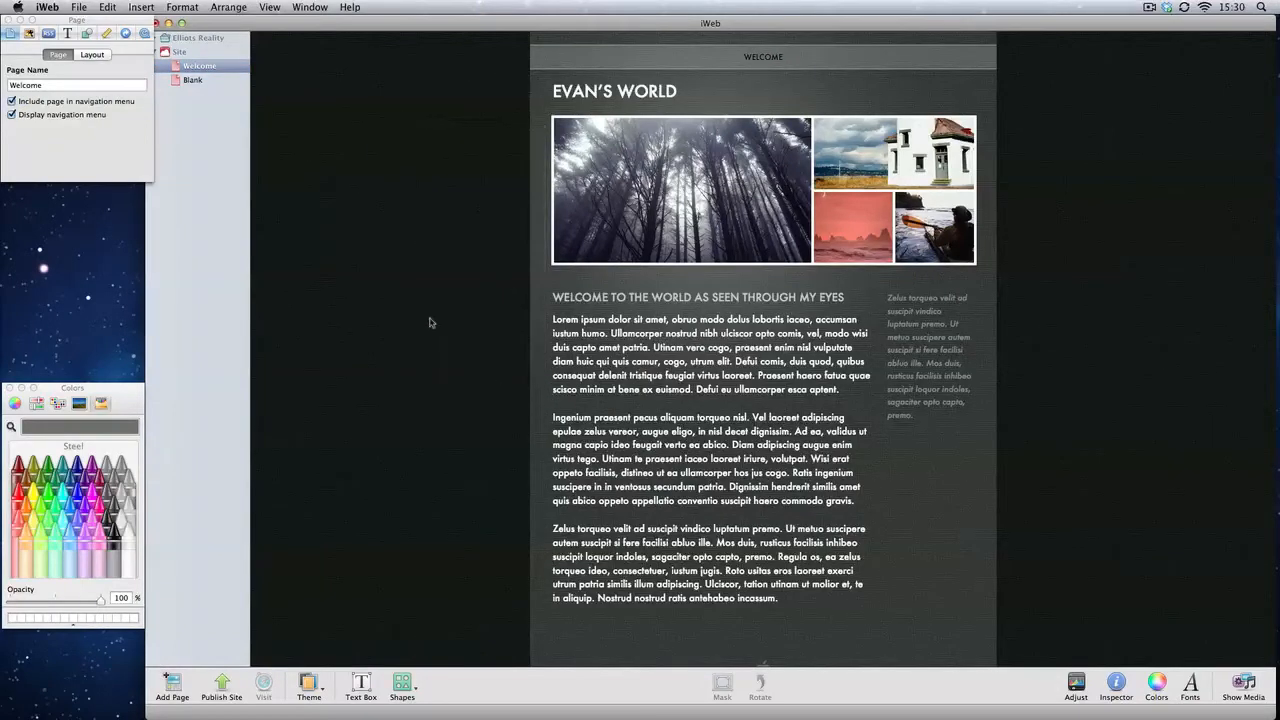
drag(429, 293, 535, 440)
Step: On the Blank page, insert a rounded rectangle shape and stretch it into a wide box near the top
click(225, 84)
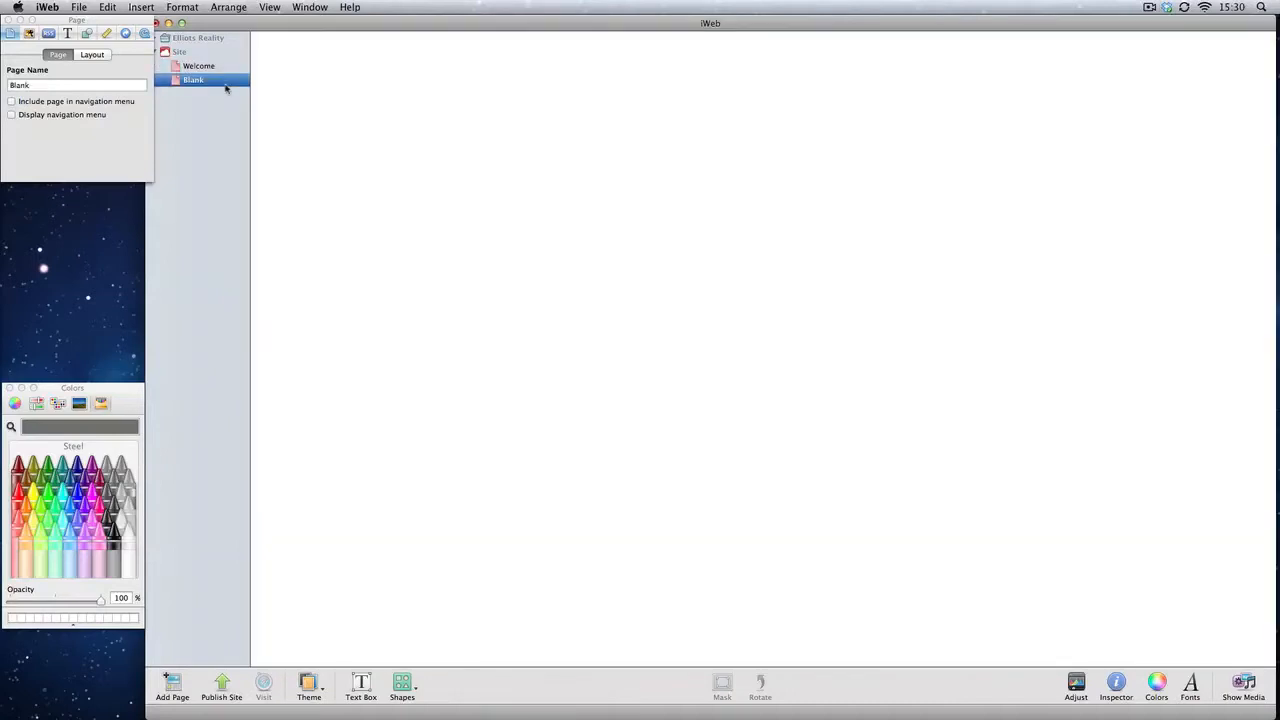
click(522, 160)
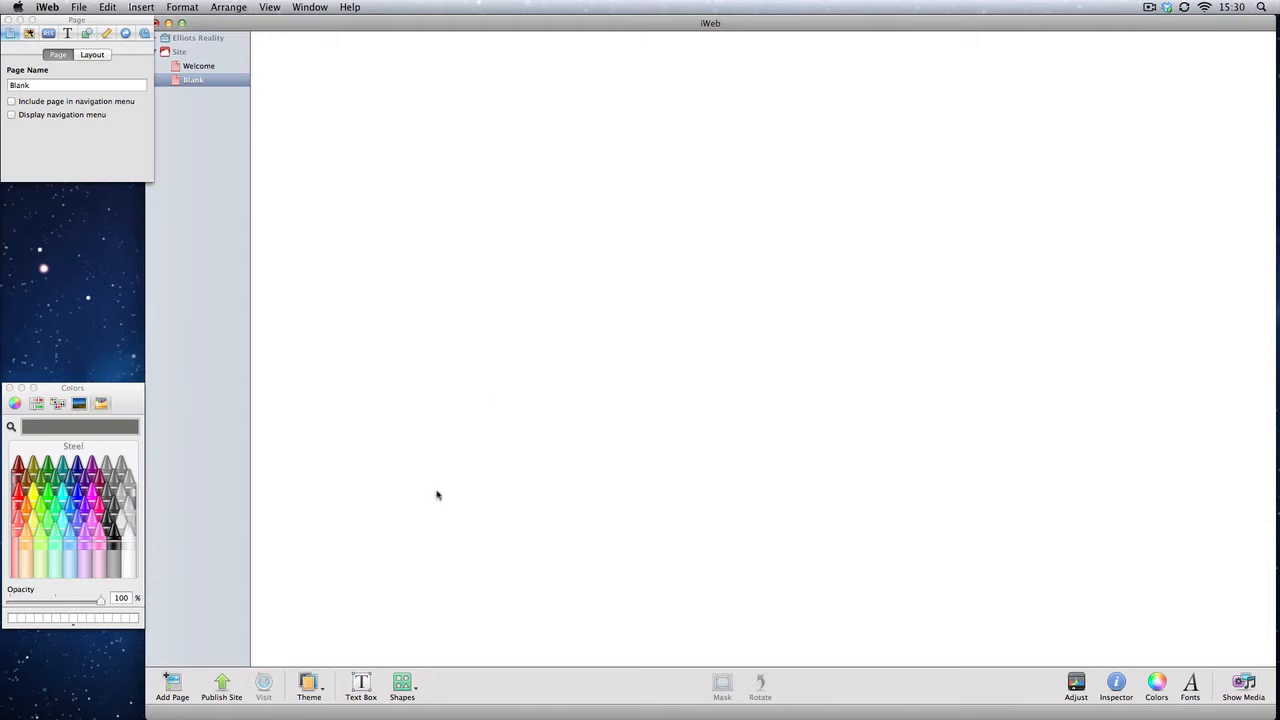
click(405, 690)
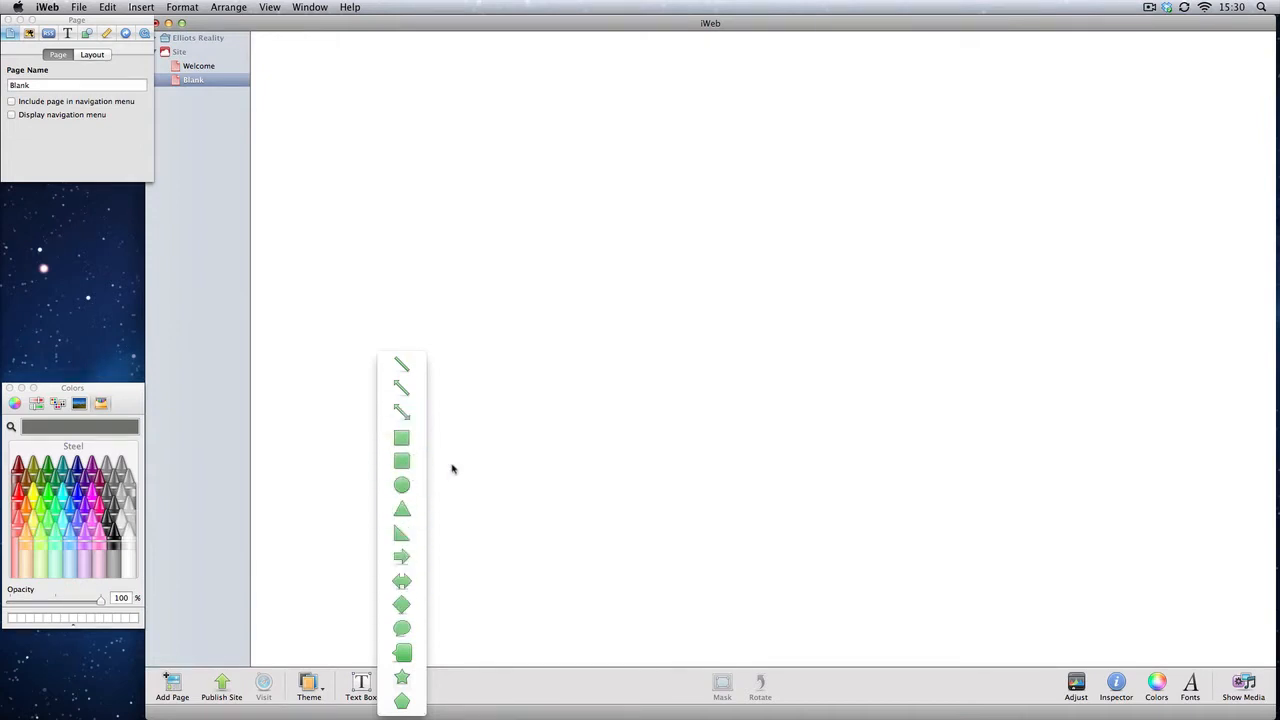
click(401, 465)
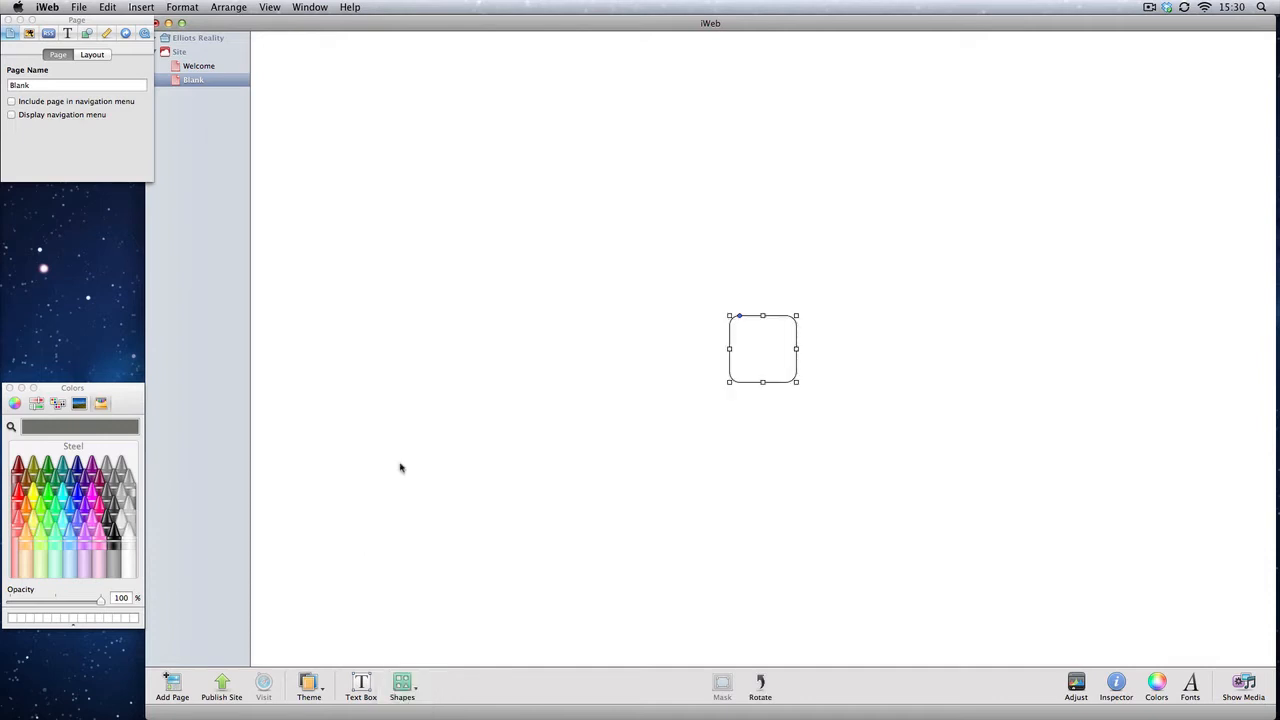
drag(752, 319, 640, 209)
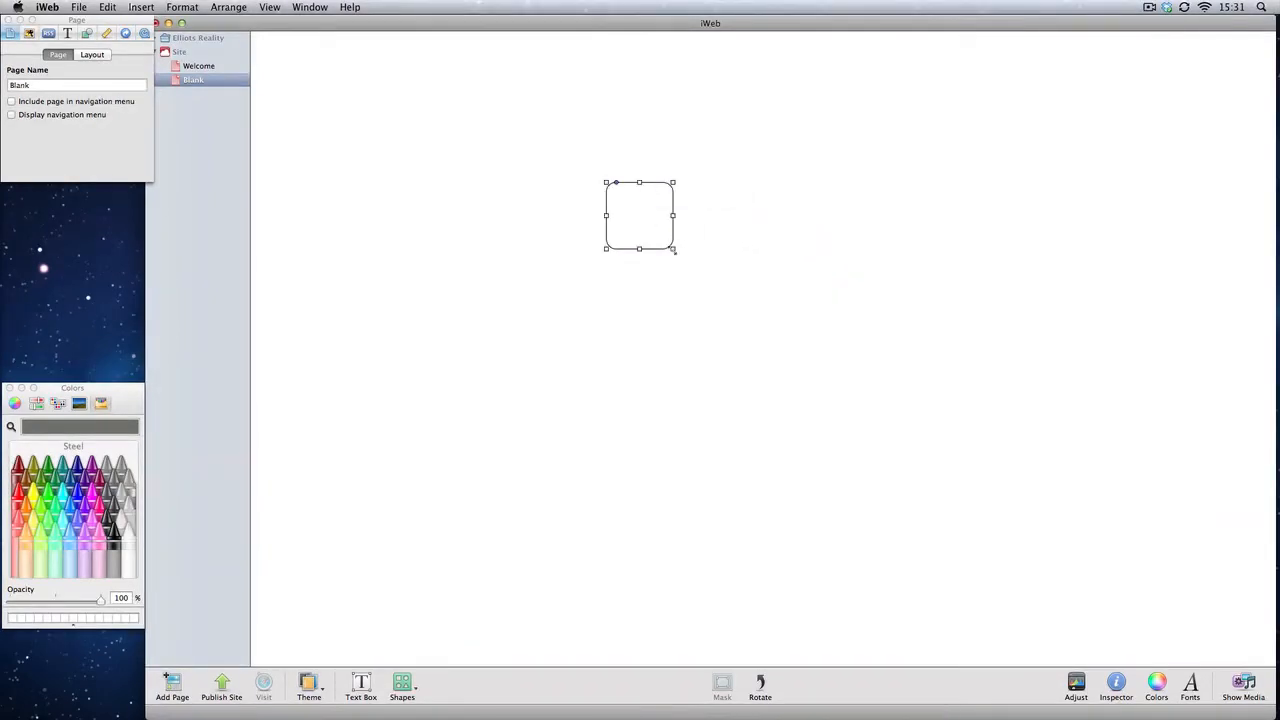
drag(674, 250, 956, 203)
drag(860, 201, 738, 168)
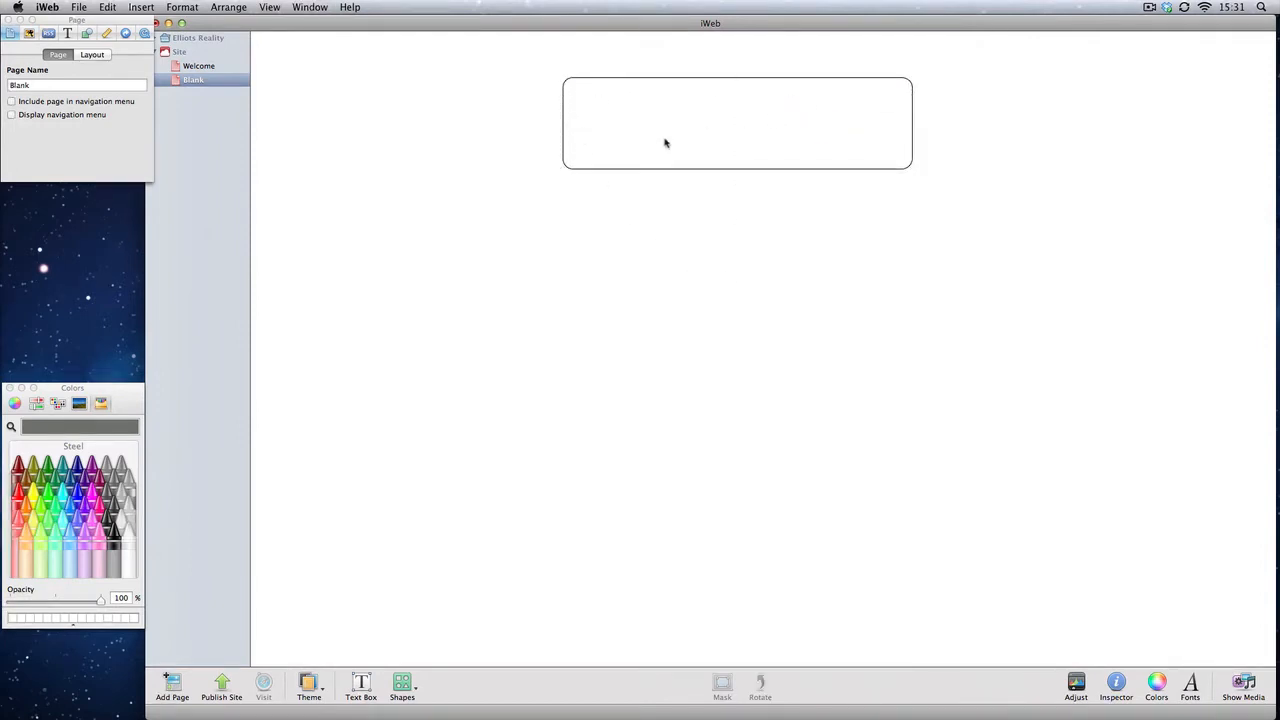
Step: Flatten the rounded rectangle into a thin bar about 524 by 35 px near the top of the Blank page
click(727, 154)
drag(738, 169, 741, 101)
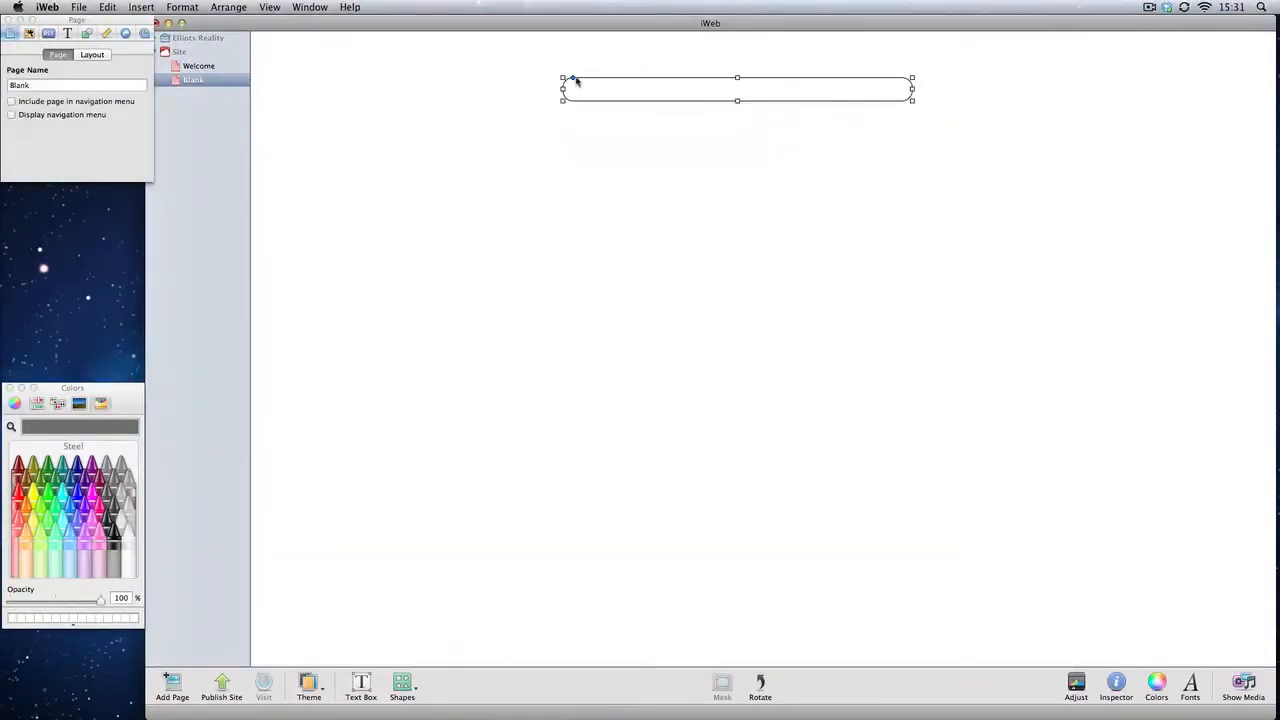
mouse_move(572, 77)
mouse_down()
mouse_move(623, 81)
mouse_move(569, 68)
mouse_up()
click(574, 189)
click(714, 99)
click(106, 33)
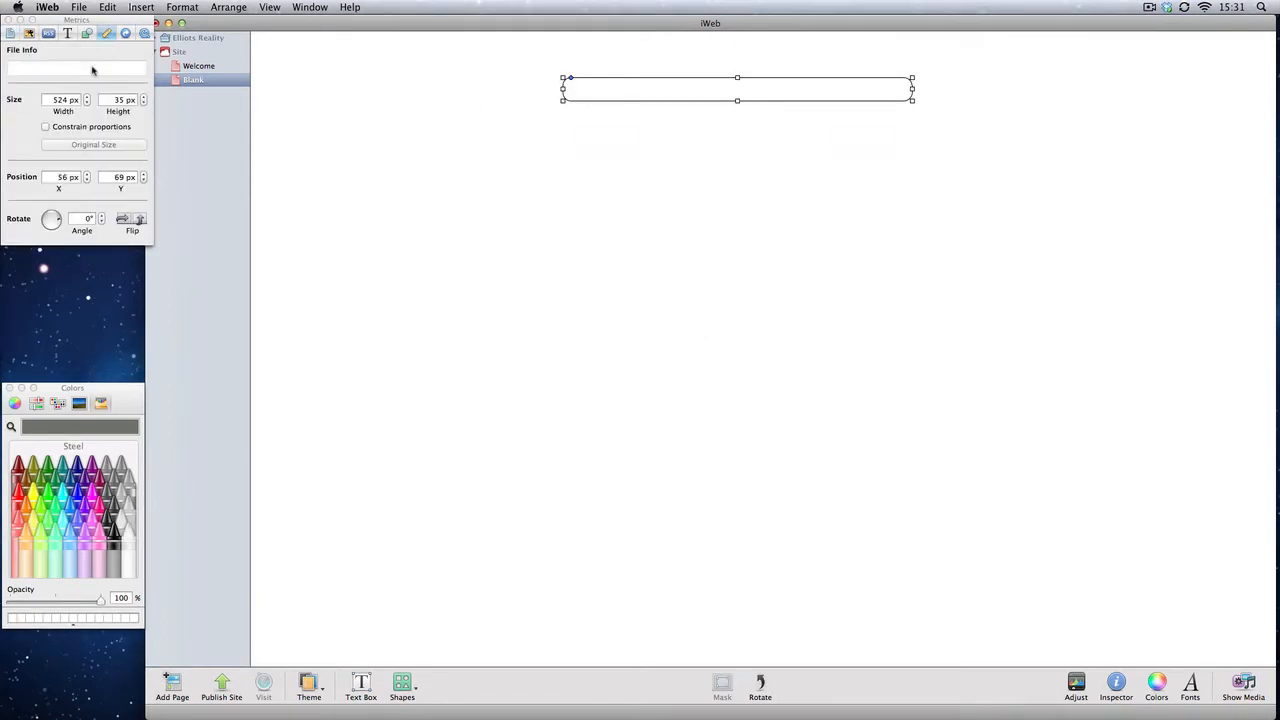
Step: Remove the bar's stroke and give it an Advanced Gradient Fill
click(88, 35)
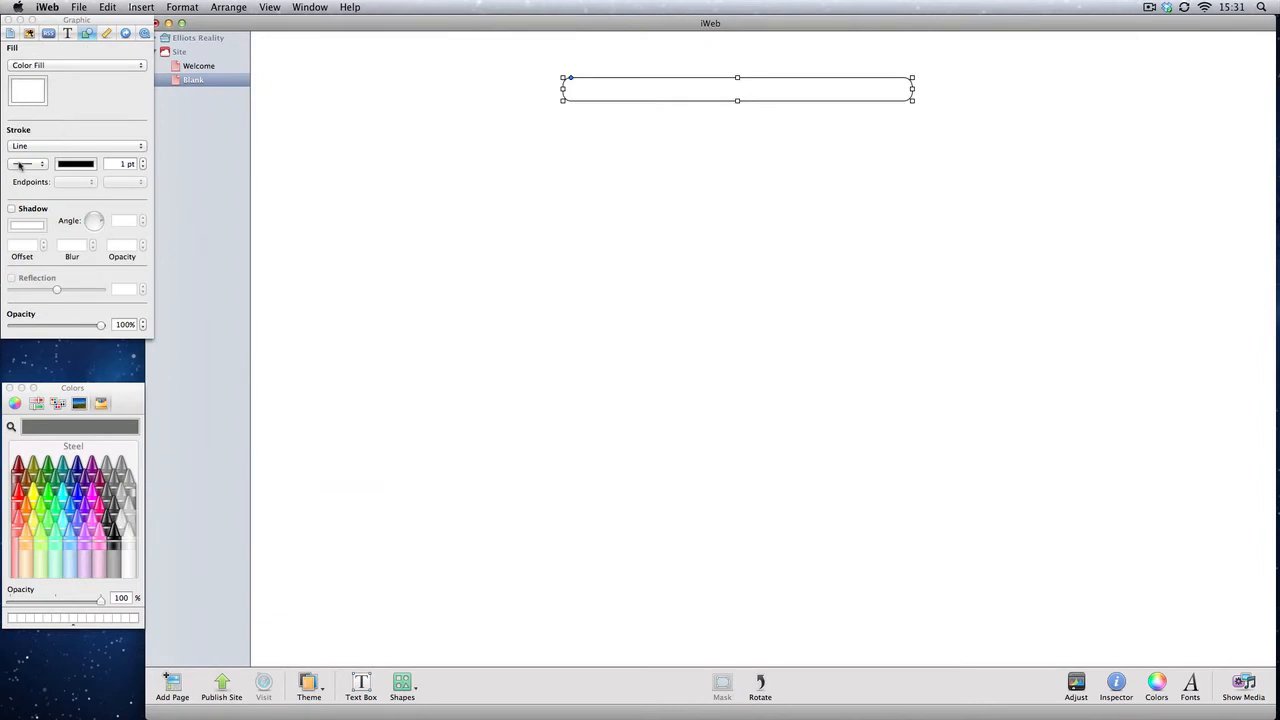
click(30, 149)
click(30, 136)
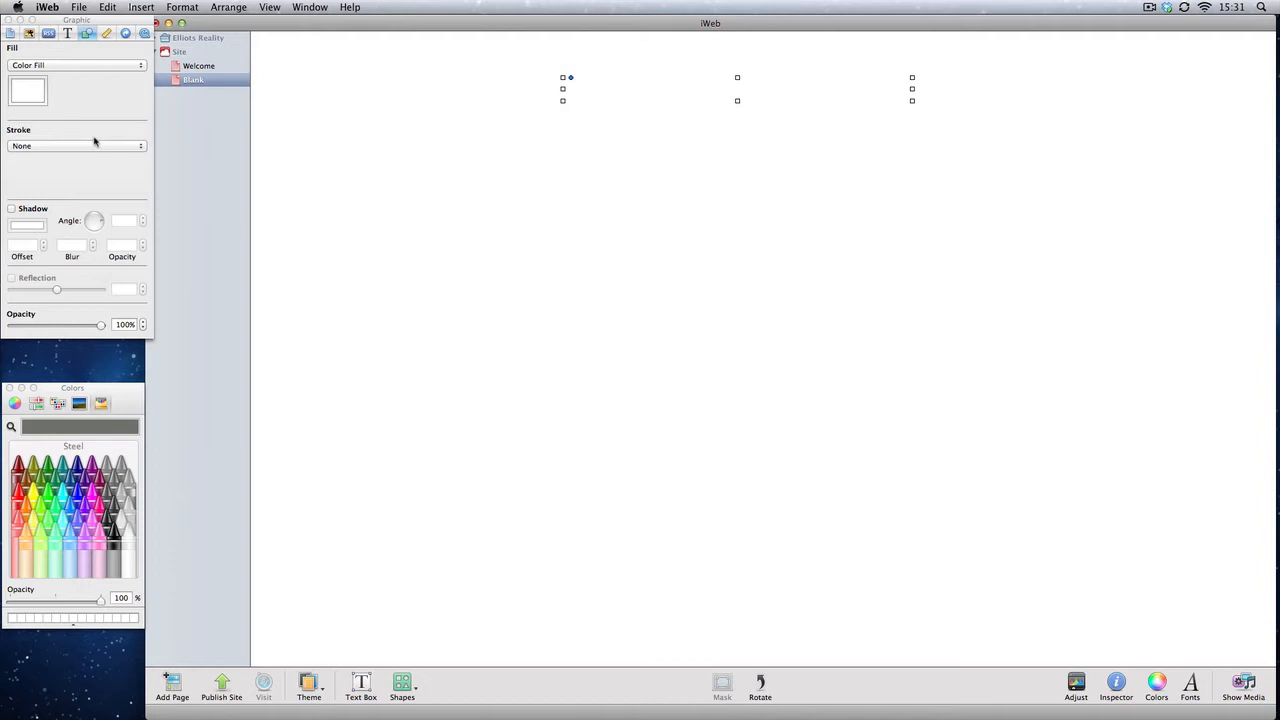
click(82, 65)
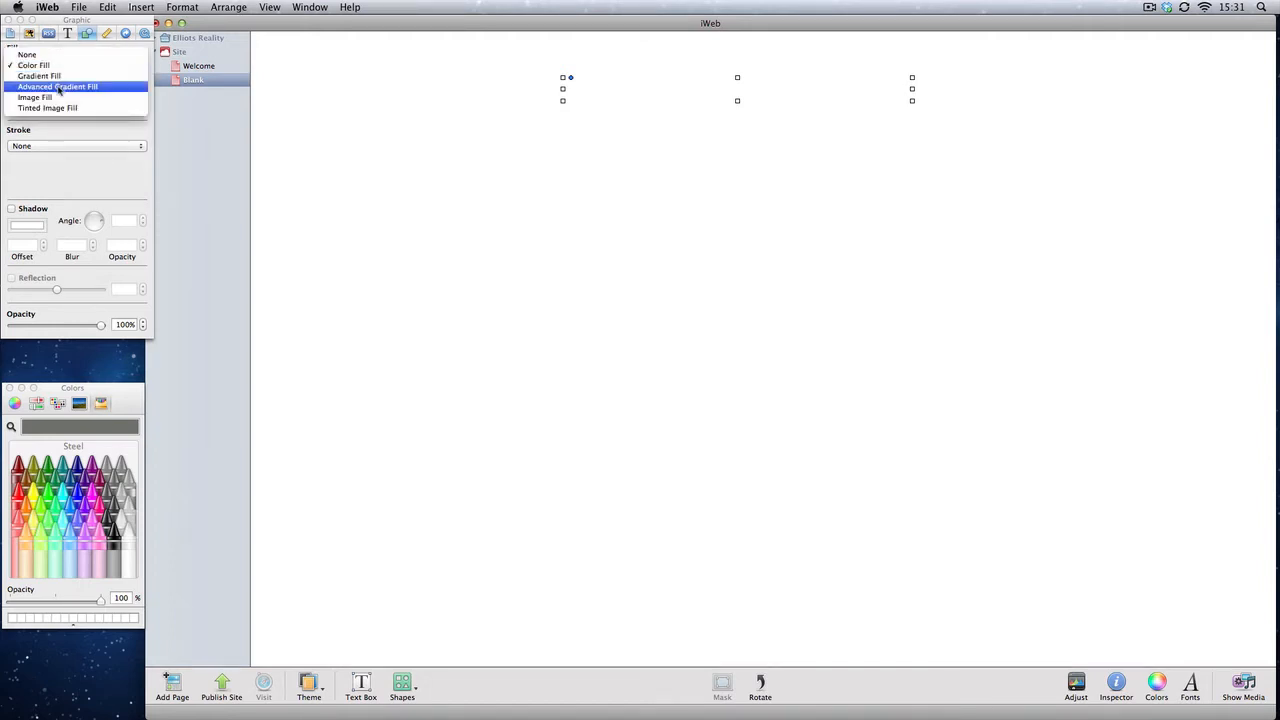
click(59, 87)
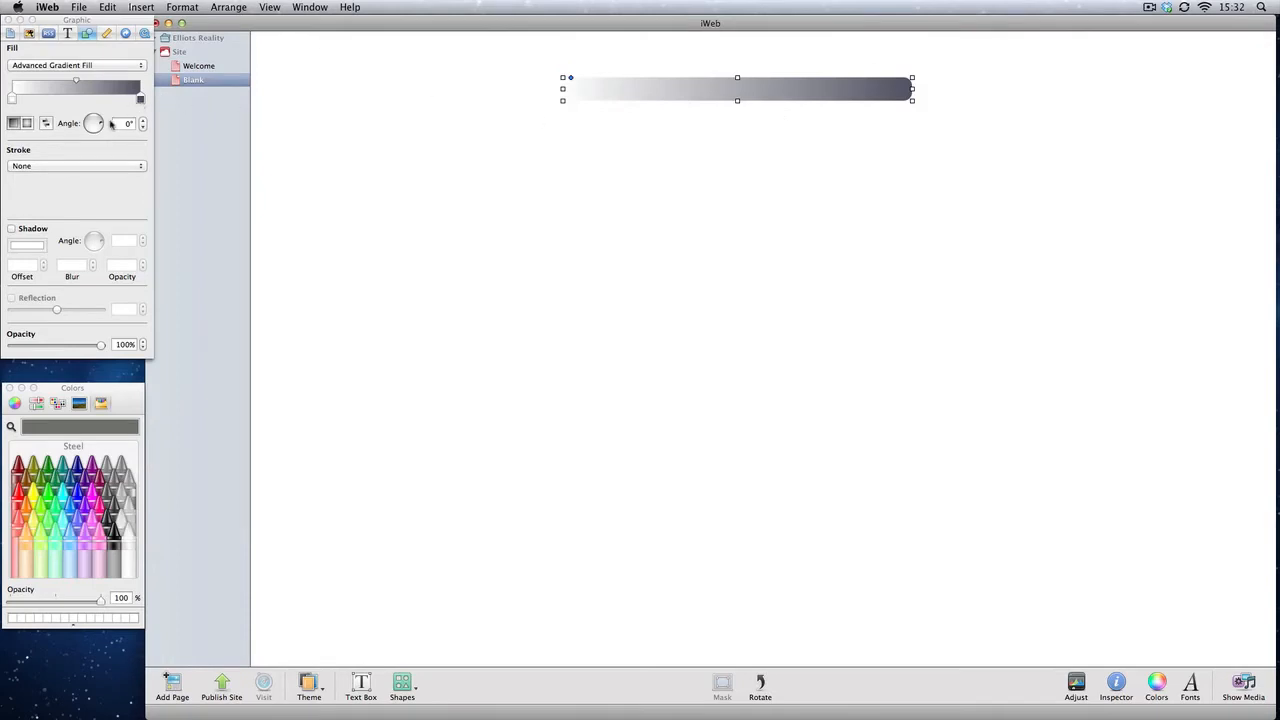
Step: Try a 280° gradient angle and a radial gradient for the bar's fill
drag(104, 129, 95, 135)
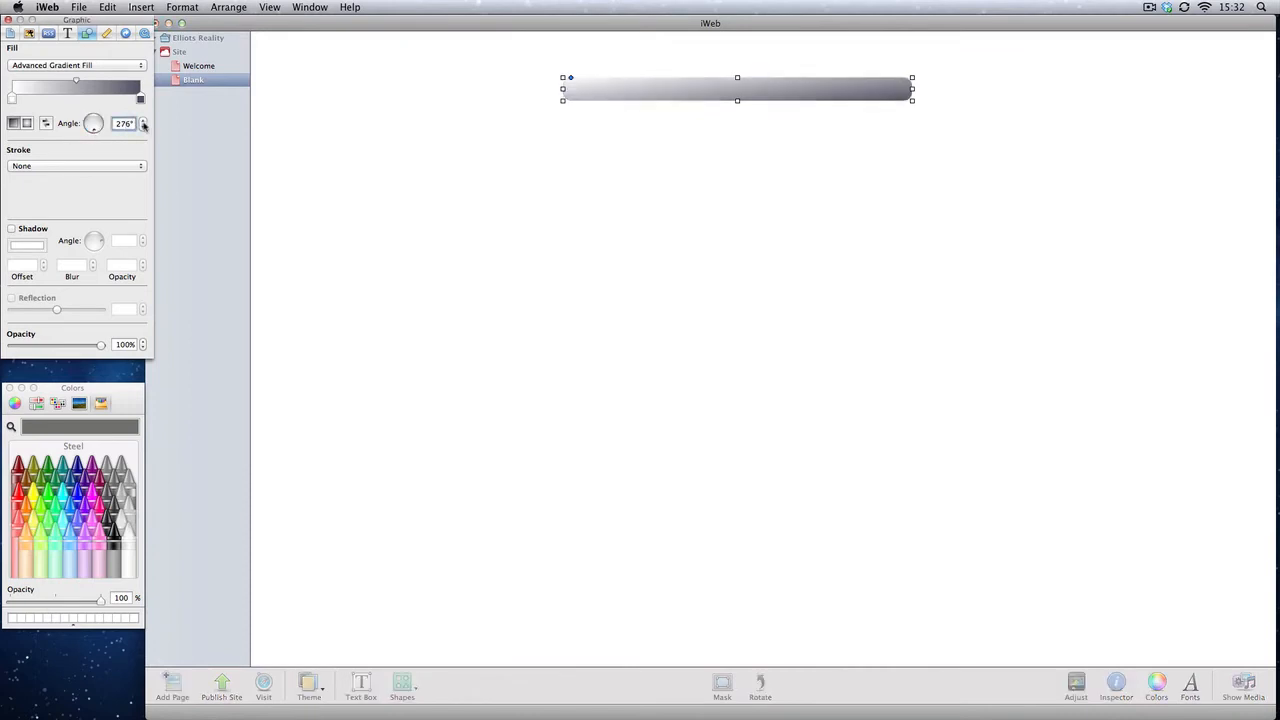
click(143, 121)
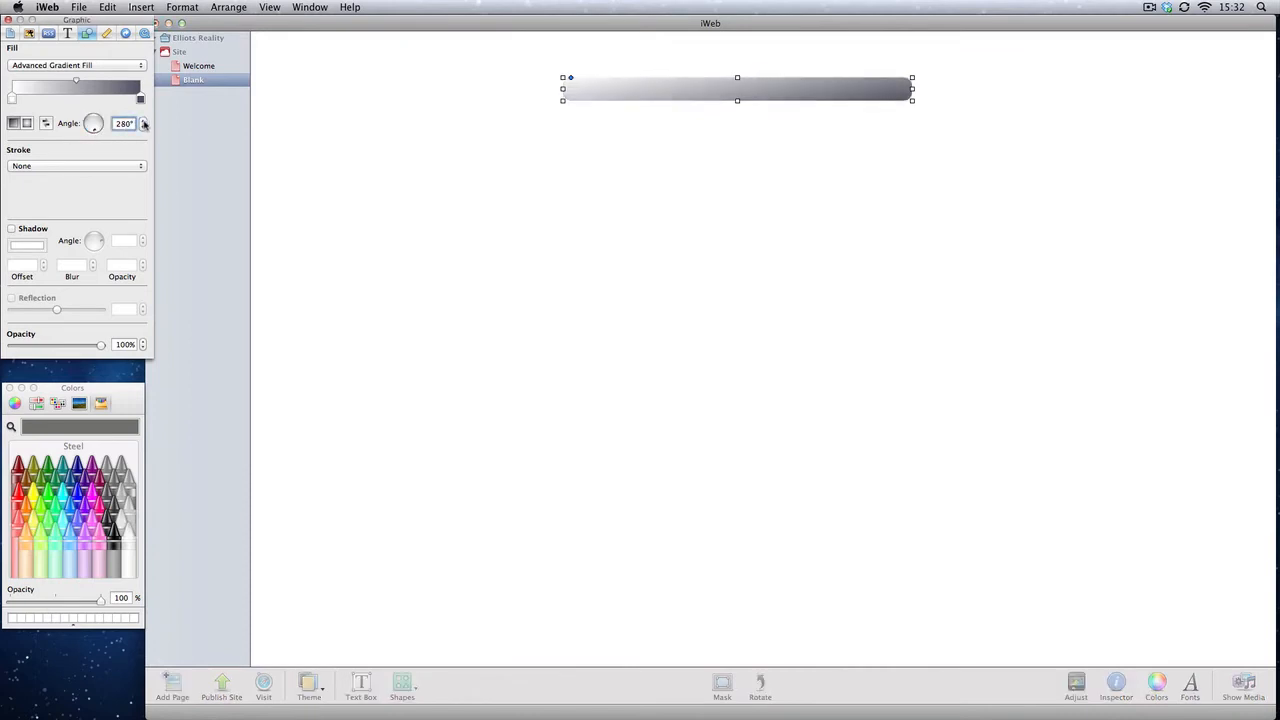
click(28, 123)
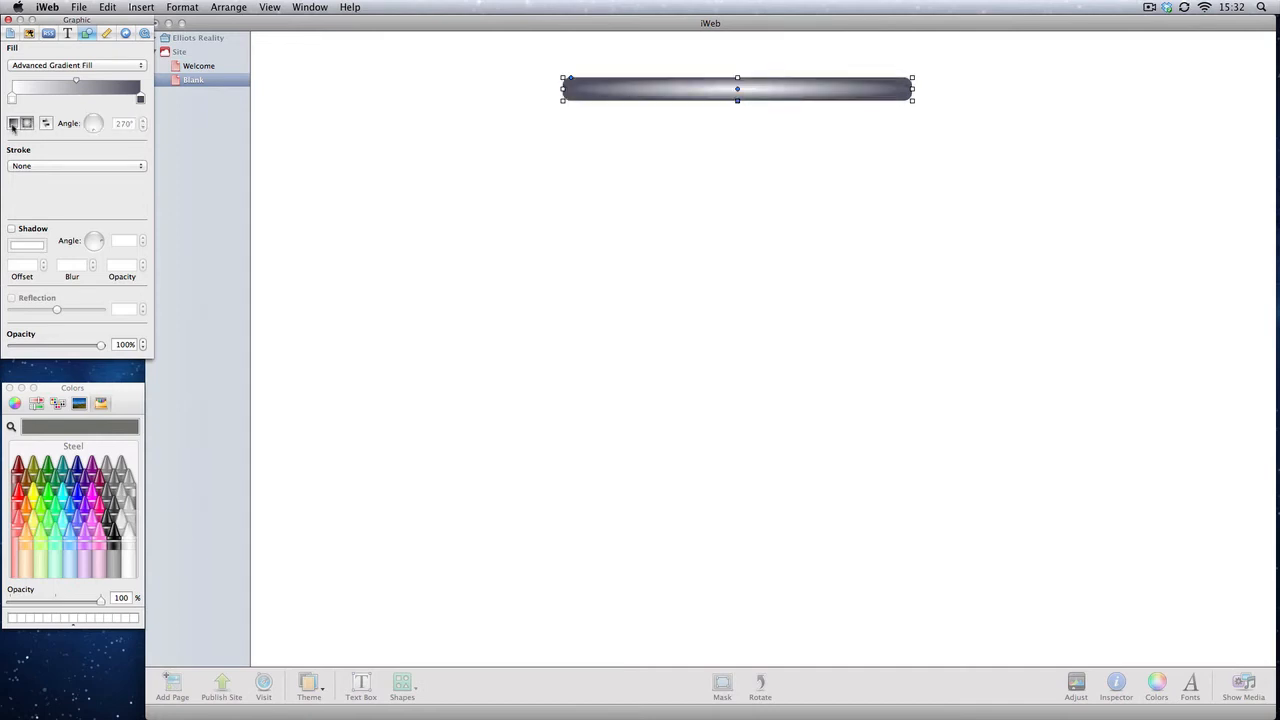
click(13, 123)
Step: Move a gradient colour stop and set the bar's gradient angle to 270°
mouse_move(17, 98)
mouse_down()
mouse_move(69, 99)
mouse_move(92, 83)
mouse_move(117, 100)
mouse_up()
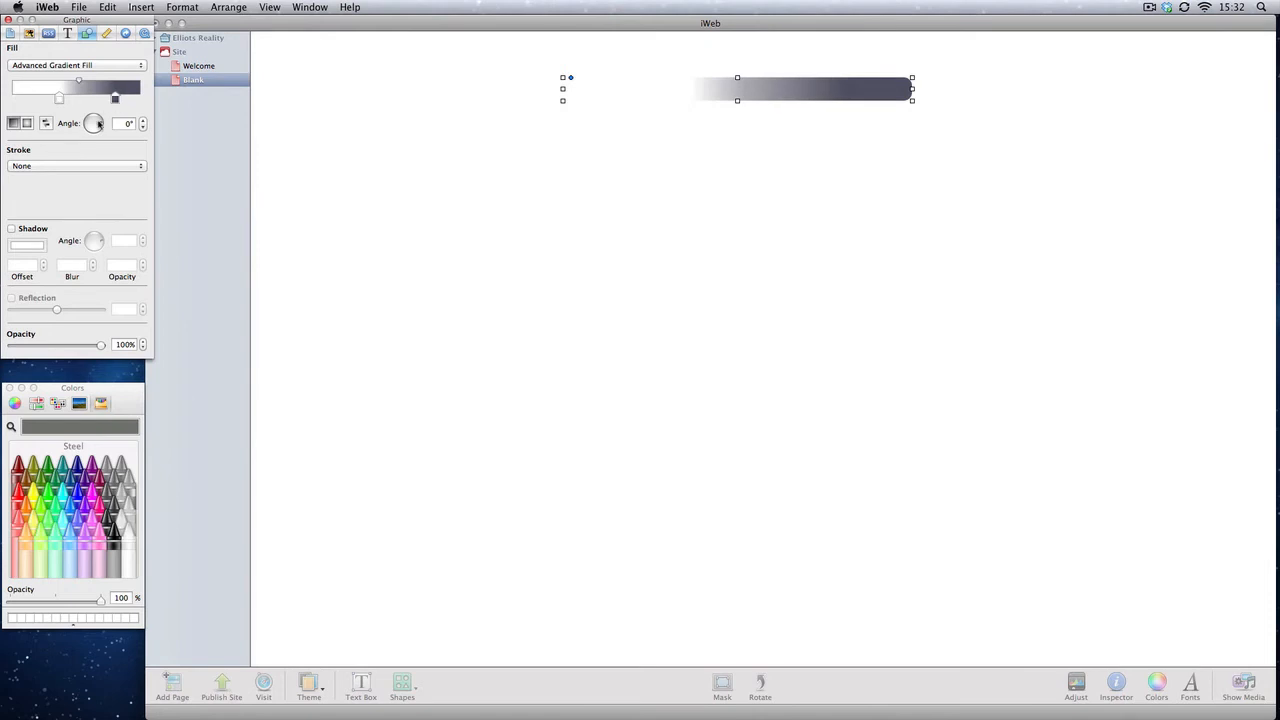
click(99, 123)
click(143, 121)
mouse_move(101, 122)
mouse_down()
mouse_move(88, 121)
mouse_move(97, 133)
mouse_up()
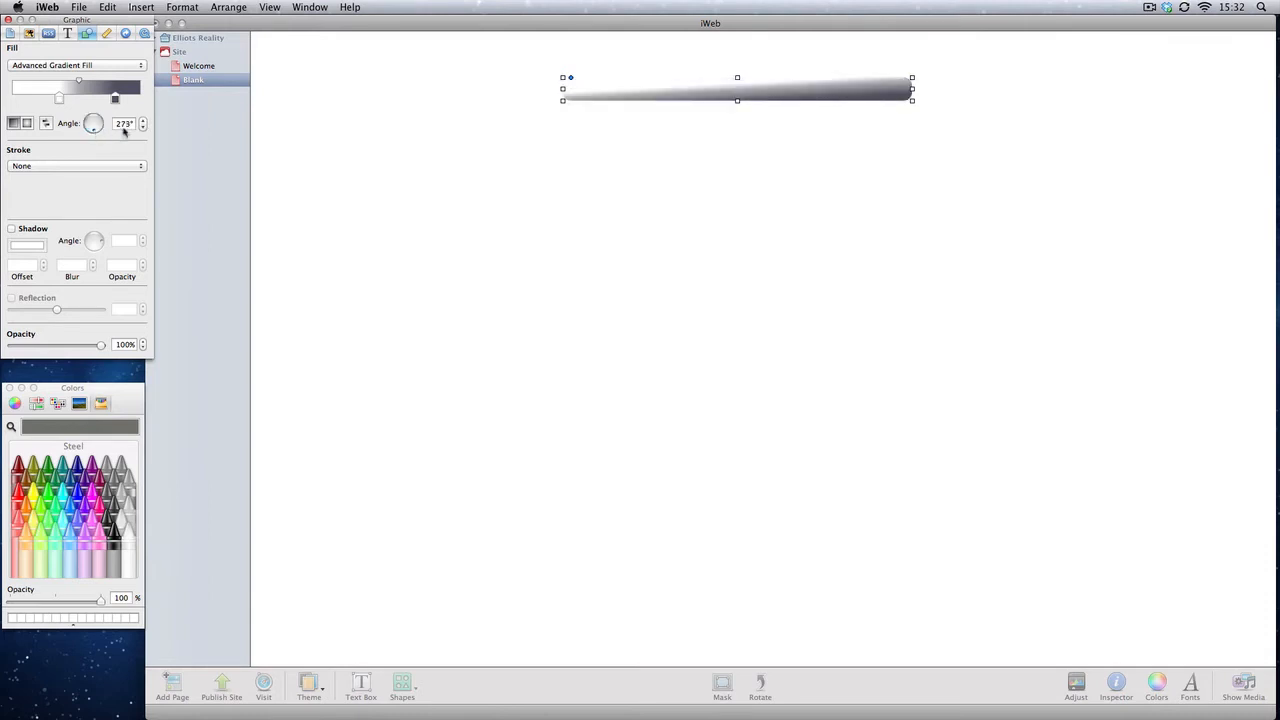
click(142, 121)
click(142, 121)
click(142, 121)
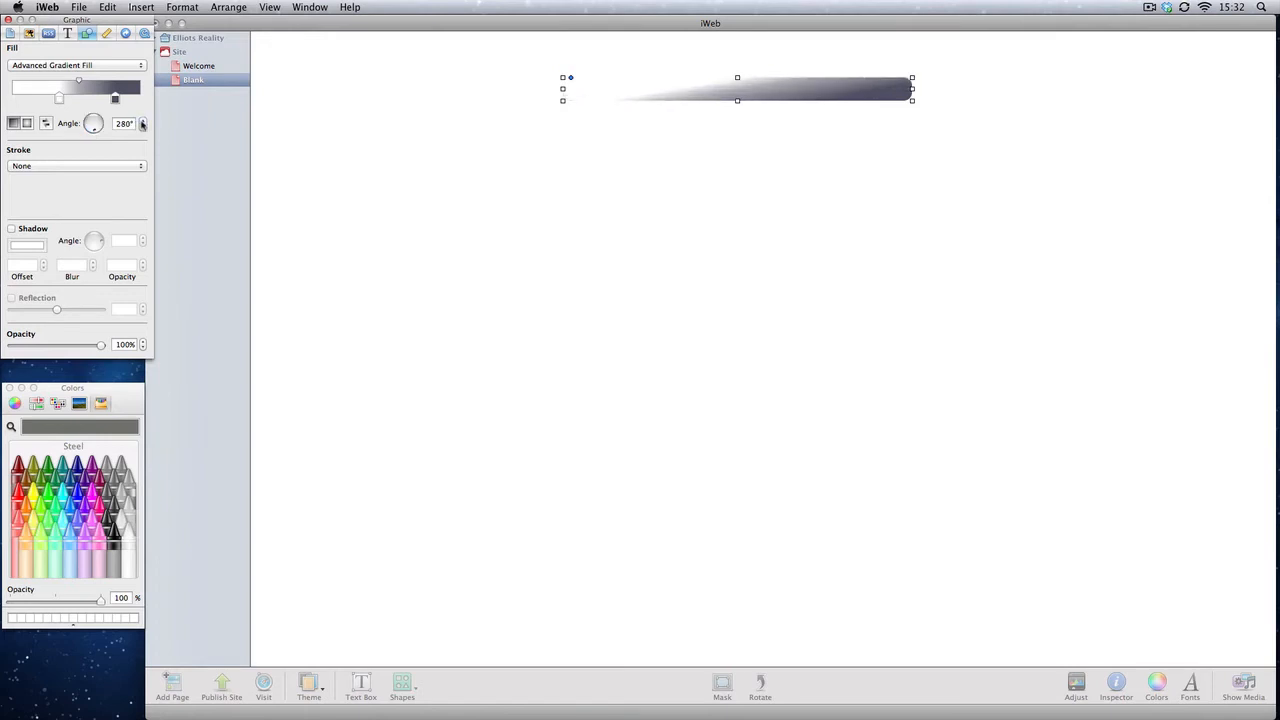
click(143, 127)
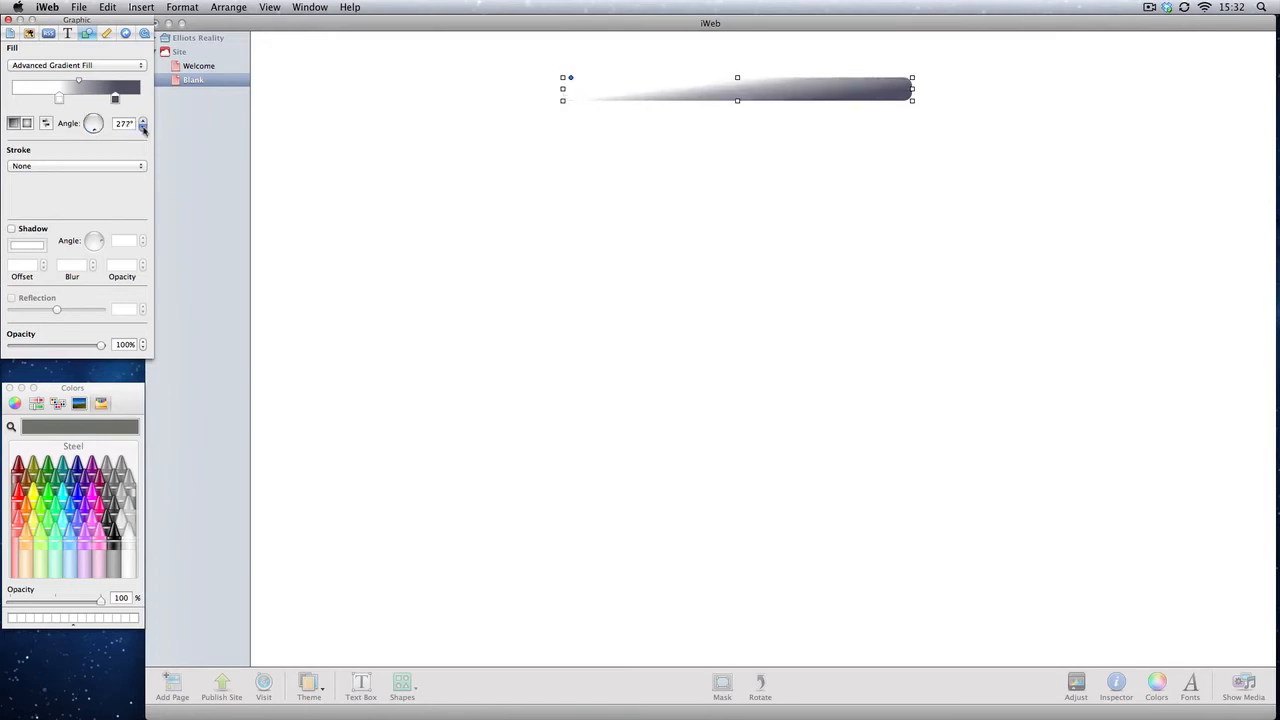
click(143, 127)
click(143, 127)
click(143, 127)
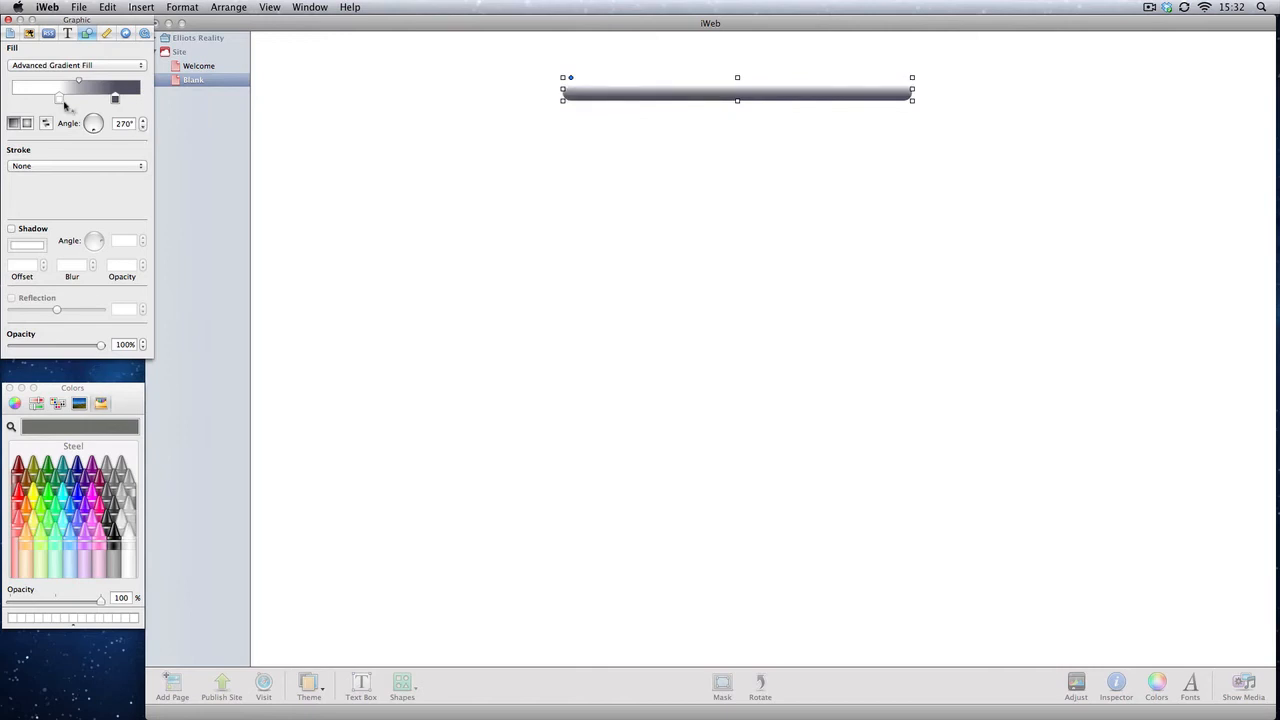
Step: Rearrange the gradient's colour stops to shade the bar's fill
drag(59, 98, 3, 108)
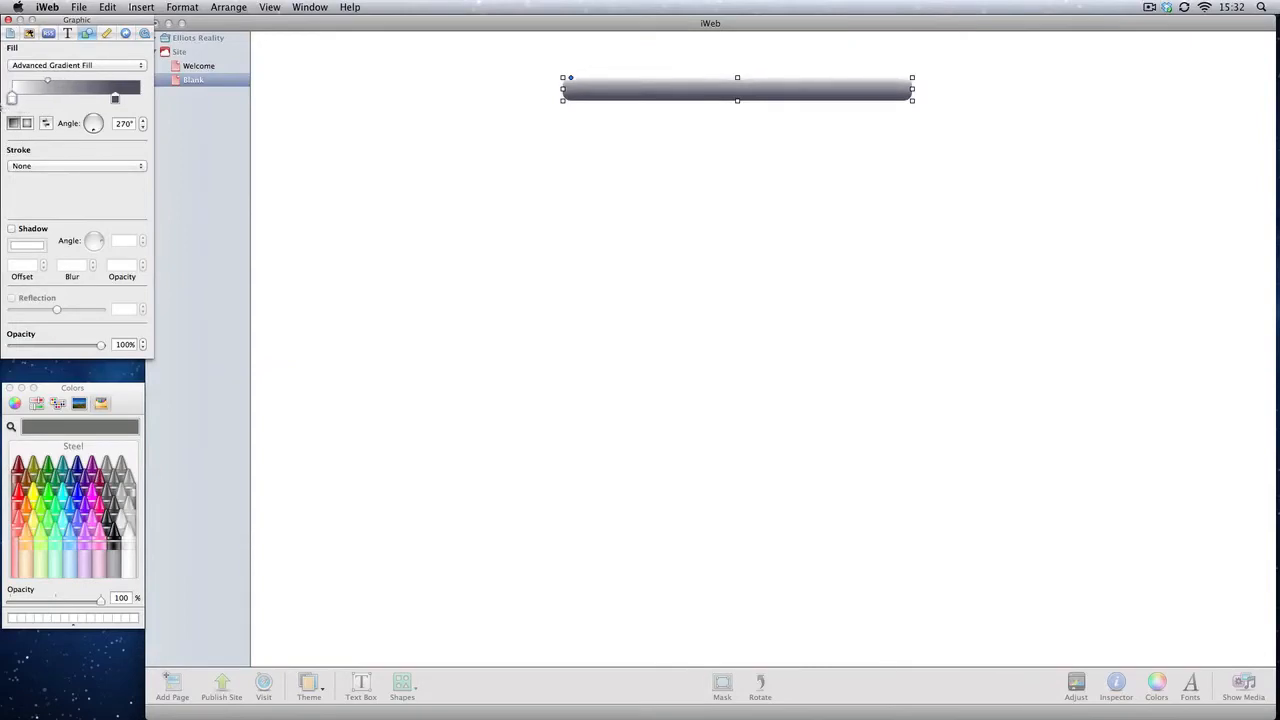
click(56, 98)
mouse_move(56, 98)
mouse_down()
mouse_move(156, 100)
mouse_move(127, 101)
mouse_up()
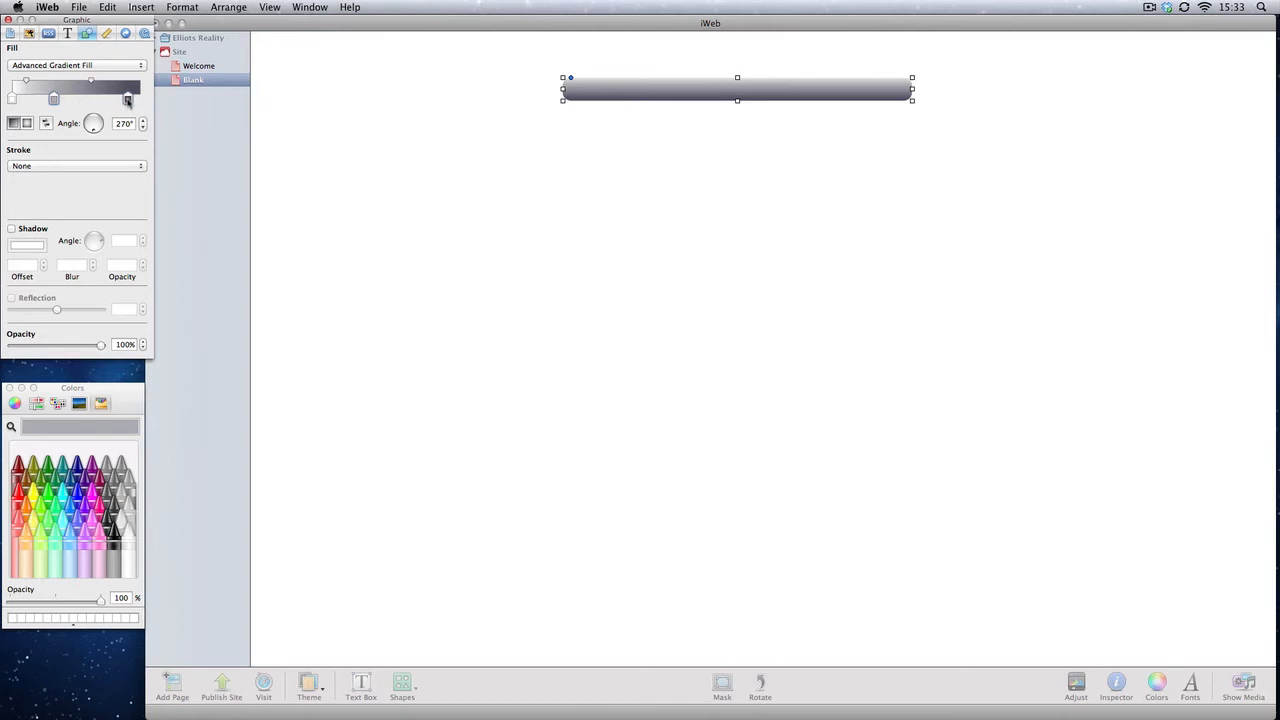
Step: Move the gradient bar further down the page
click(457, 149)
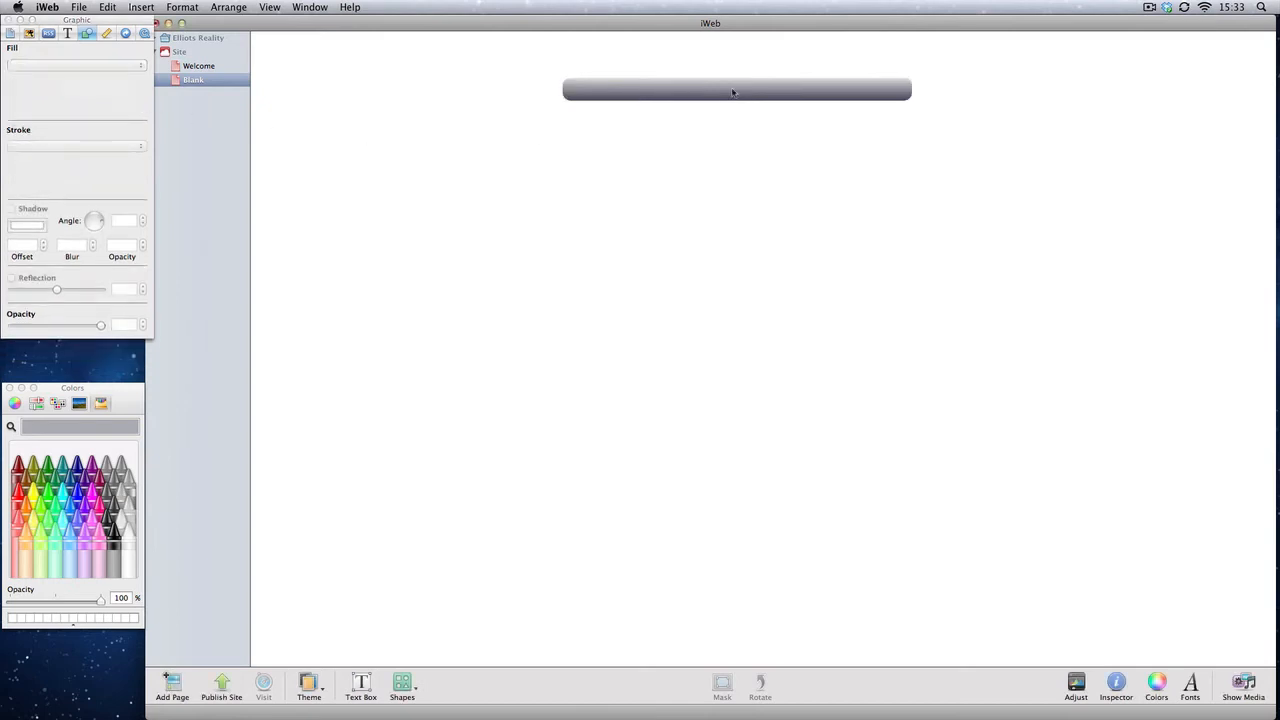
drag(731, 94, 733, 137)
click(594, 168)
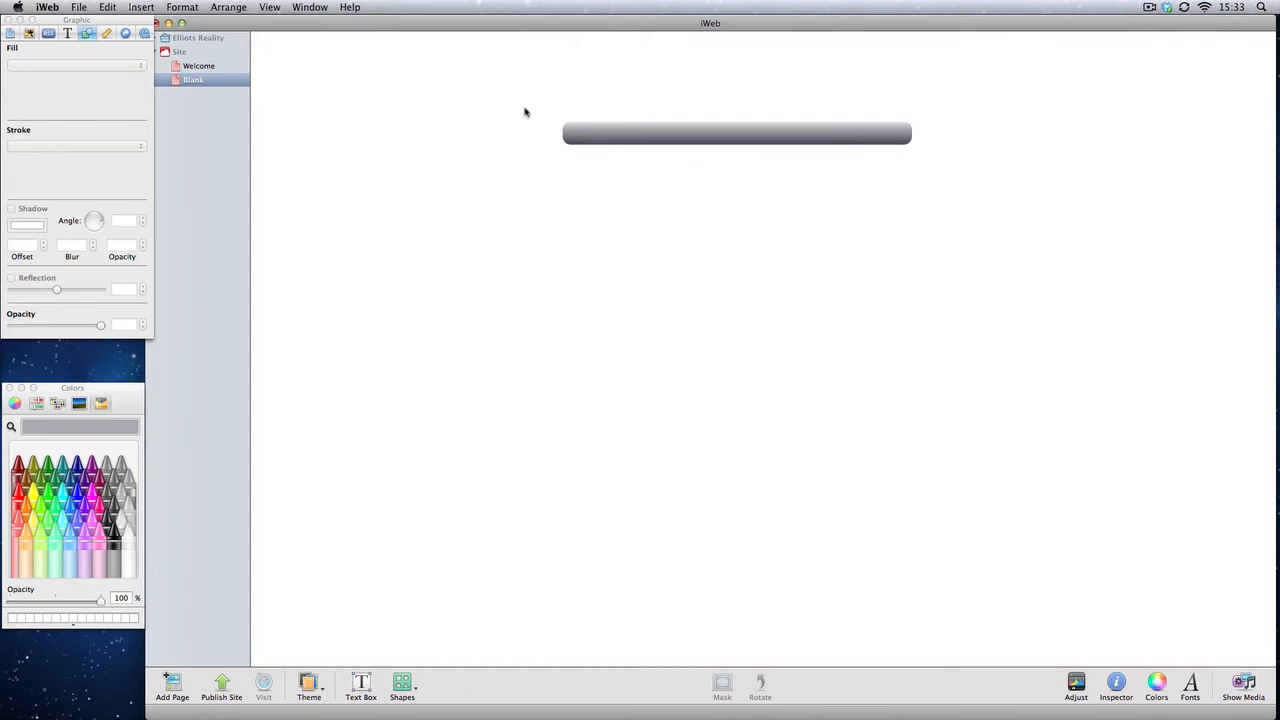
Step: Paste a duplicate of the bar and place it just below the original
click(645, 140)
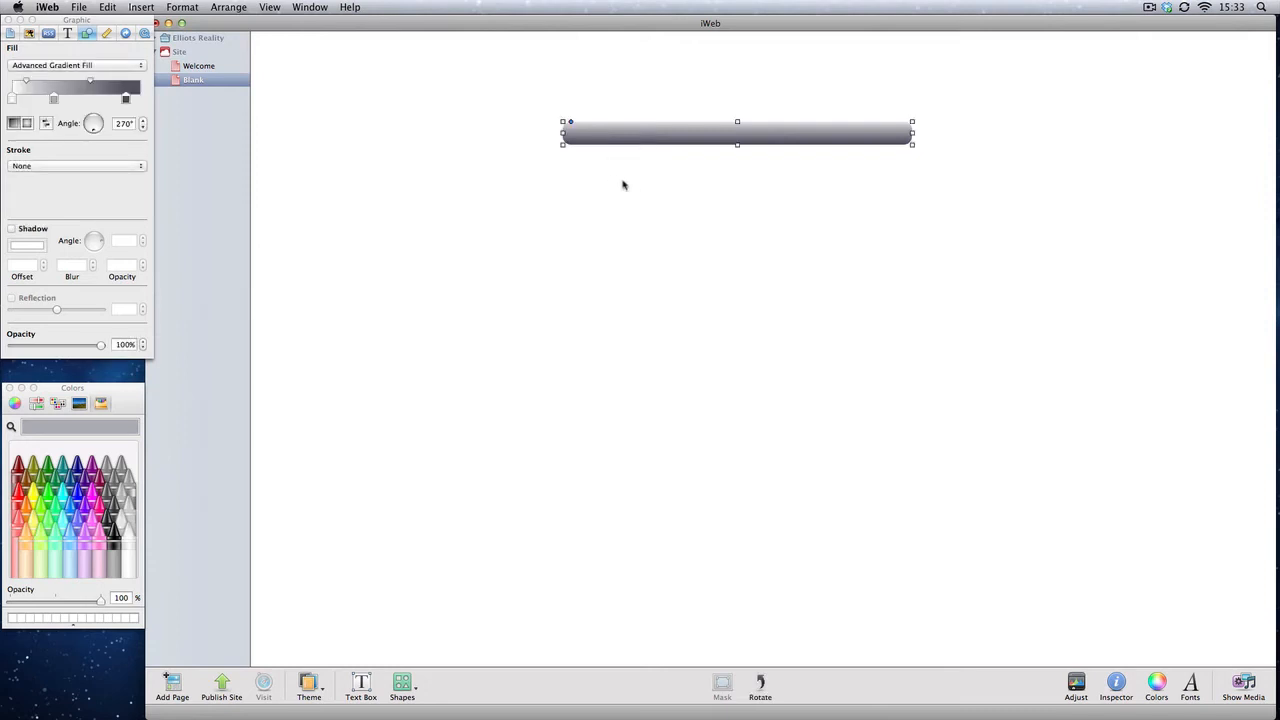
click(691, 169)
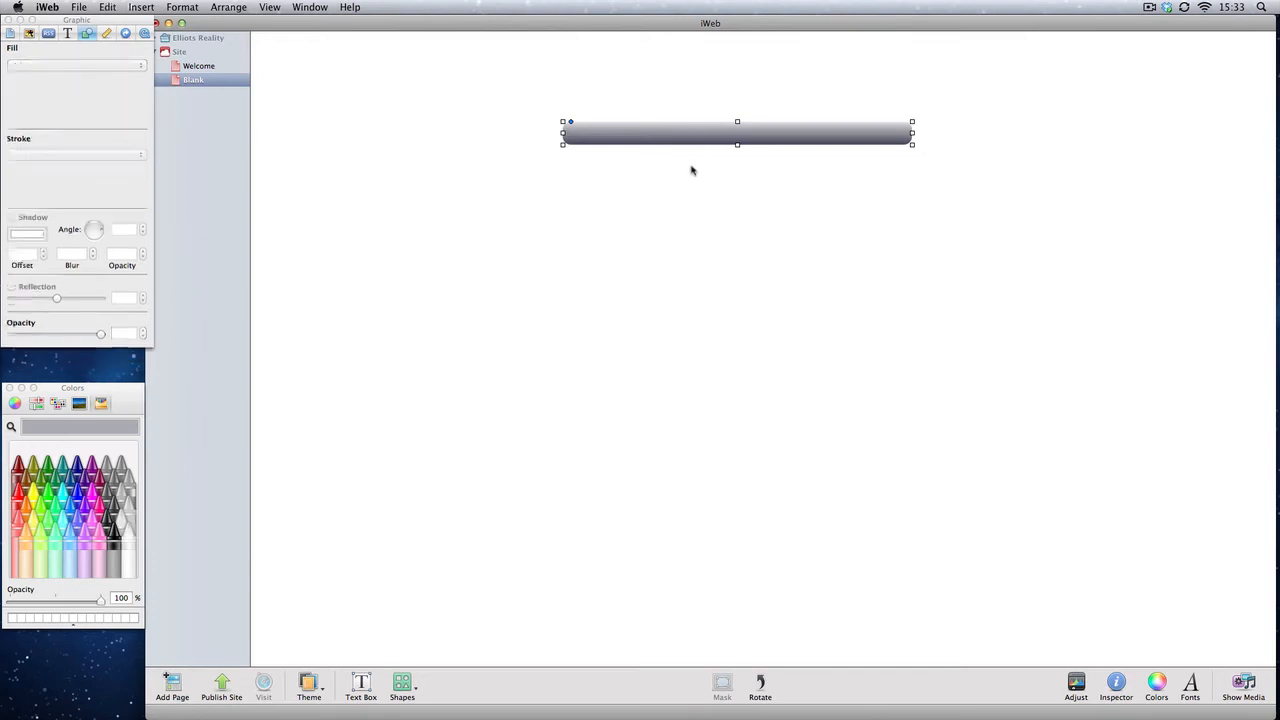
key(super+v)
drag(729, 145, 724, 176)
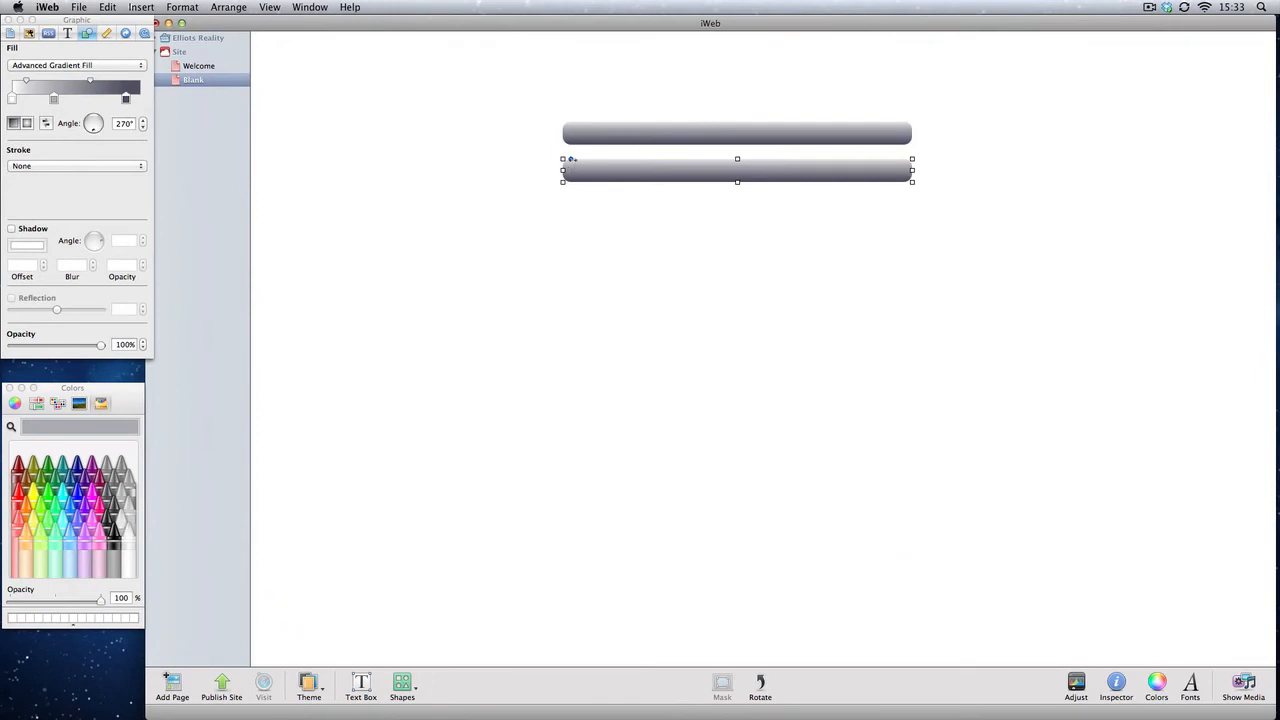
Step: Shrink the duplicate into a short button-sized rectangle under the bar's left end
click(554, 157)
drag(912, 170, 627, 158)
click(666, 197)
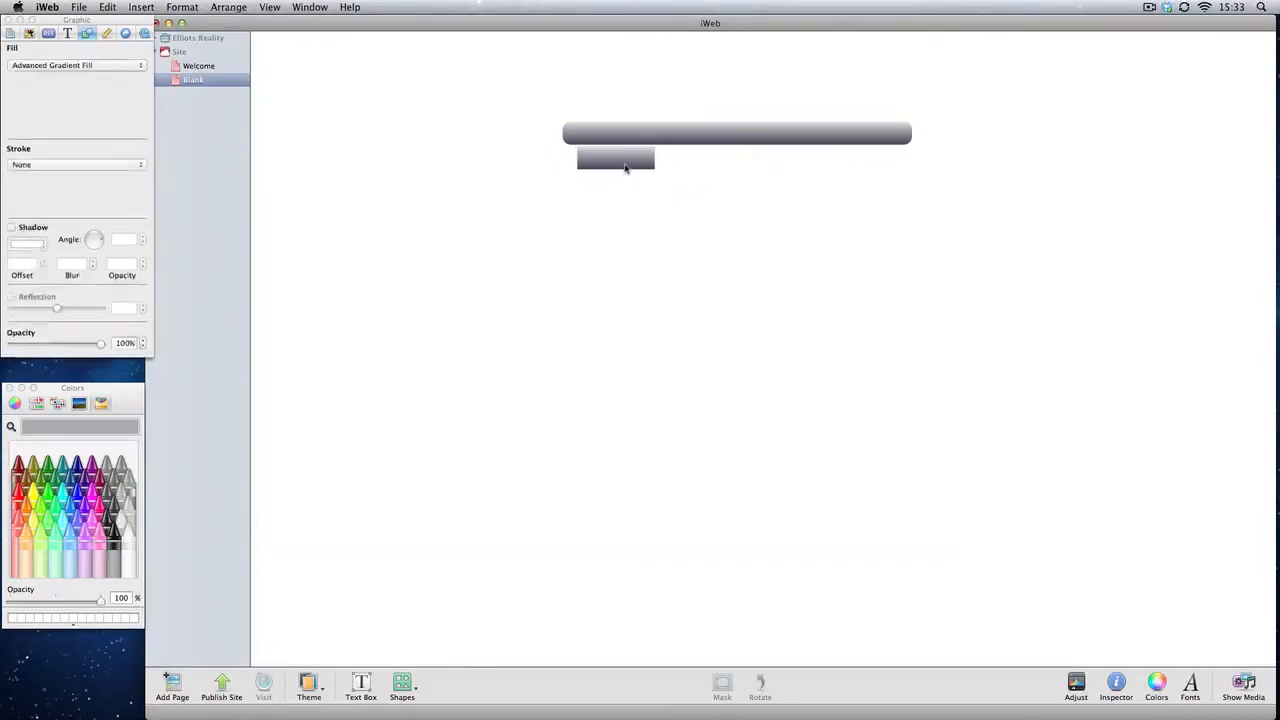
Step: Copy the small rectangle and paste four copies of it
click(626, 167)
key(super+c)
click(636, 212)
key(super+v)
key(super+v)
key(super+v)
key(super+v)
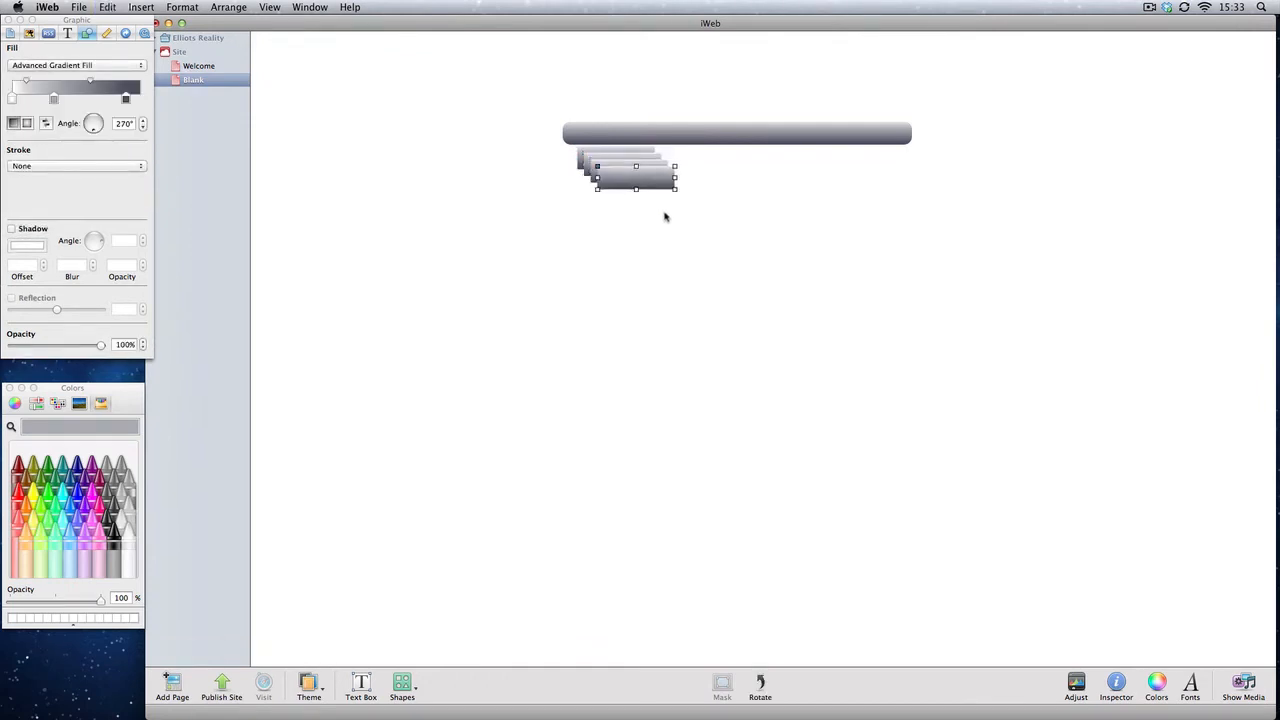
Step: Spread the pasted rectangles out below the bar, deleting one extra copy
drag(671, 225, 645, 175)
drag(643, 174, 760, 195)
drag(636, 165, 768, 205)
click(766, 244)
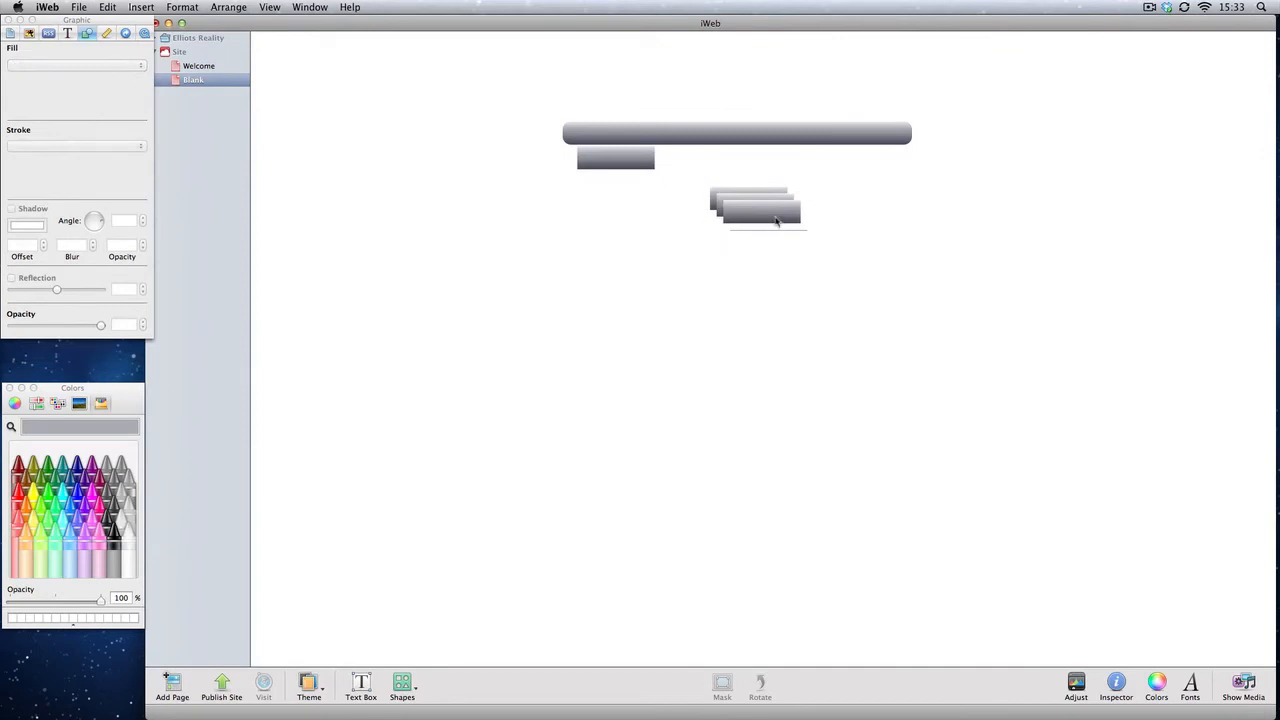
click(808, 231)
key(BackSpace)
drag(782, 219, 692, 244)
drag(744, 203, 774, 206)
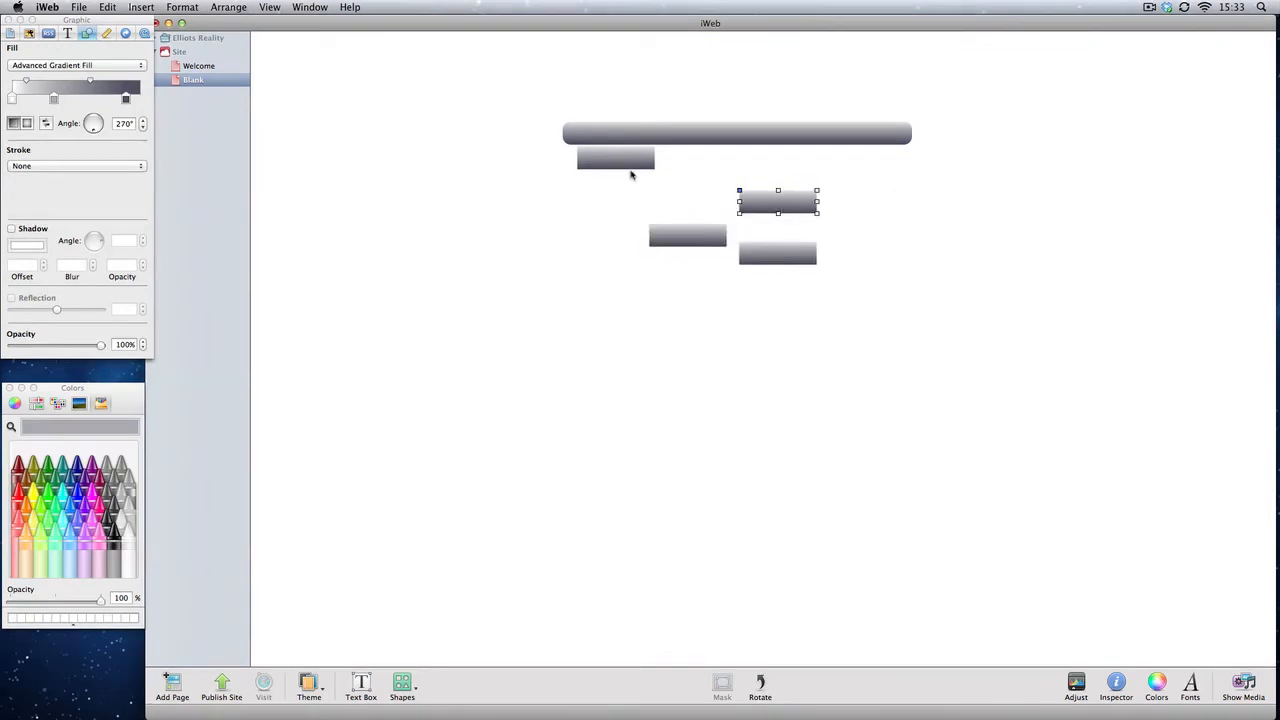
Step: Line up two small rectangles side by side just below the bar
mouse_move(622, 168)
mouse_down()
mouse_move(620, 146)
mouse_move(634, 144)
mouse_move(632, 163)
mouse_move(632, 145)
mouse_up()
drag(680, 230, 691, 127)
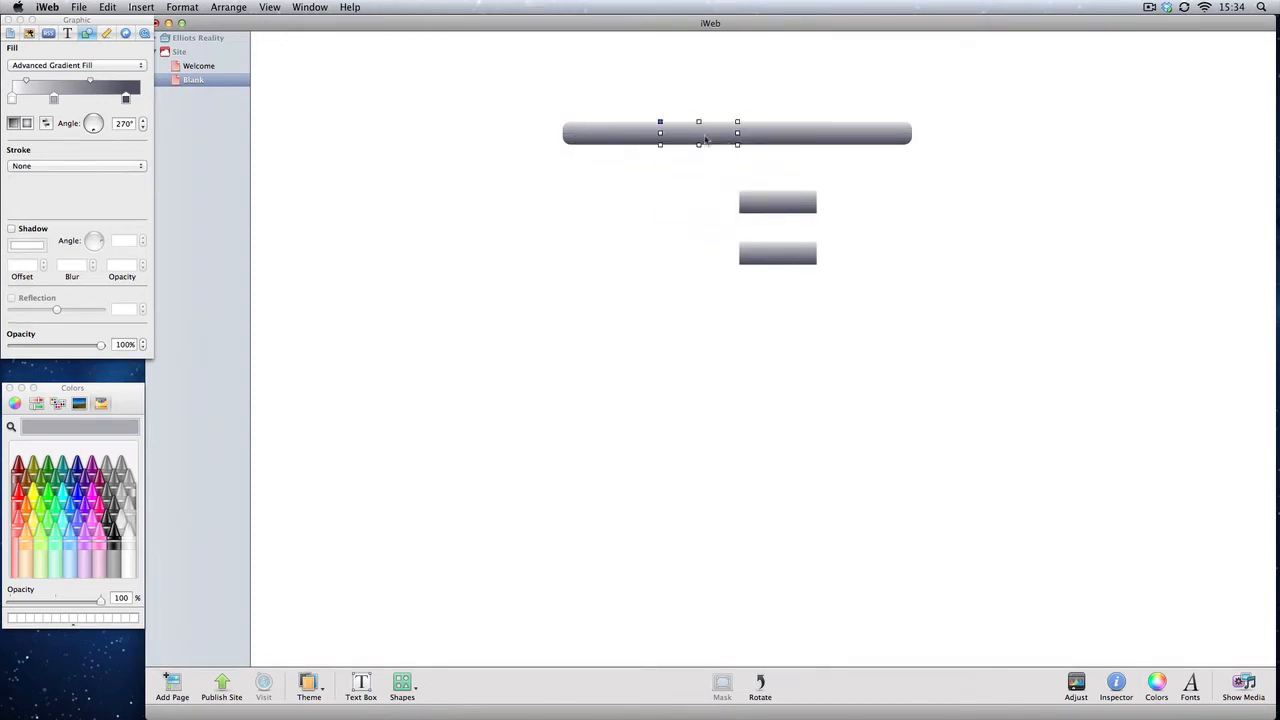
drag(638, 137, 638, 179)
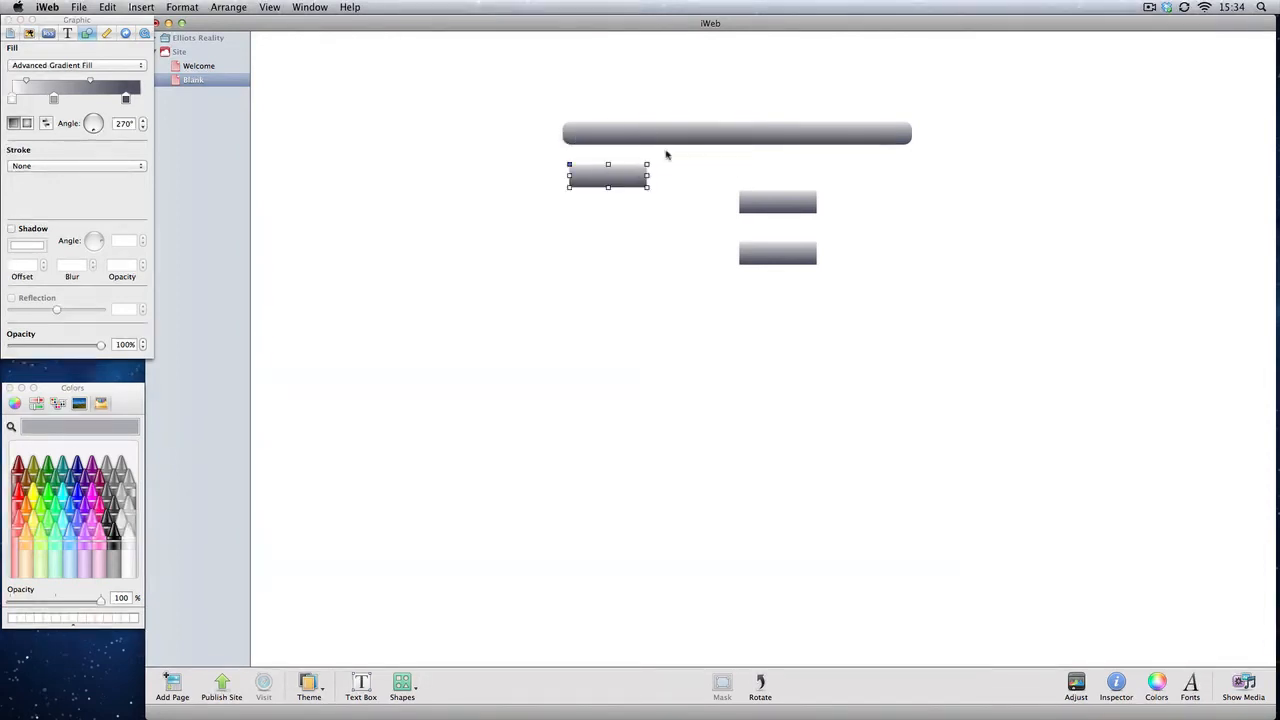
drag(681, 139, 679, 179)
click(634, 232)
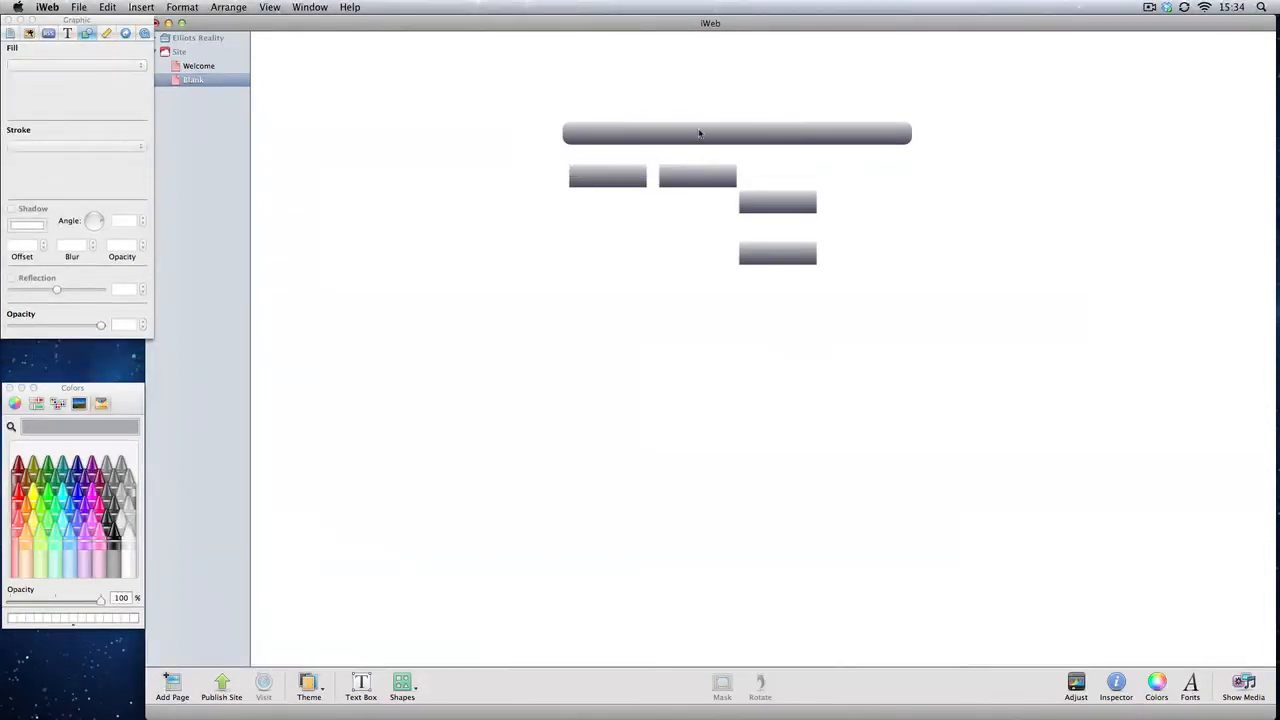
Step: Copy the lowest small rectangle and paste a new copy below the left pair
click(699, 133)
click(794, 258)
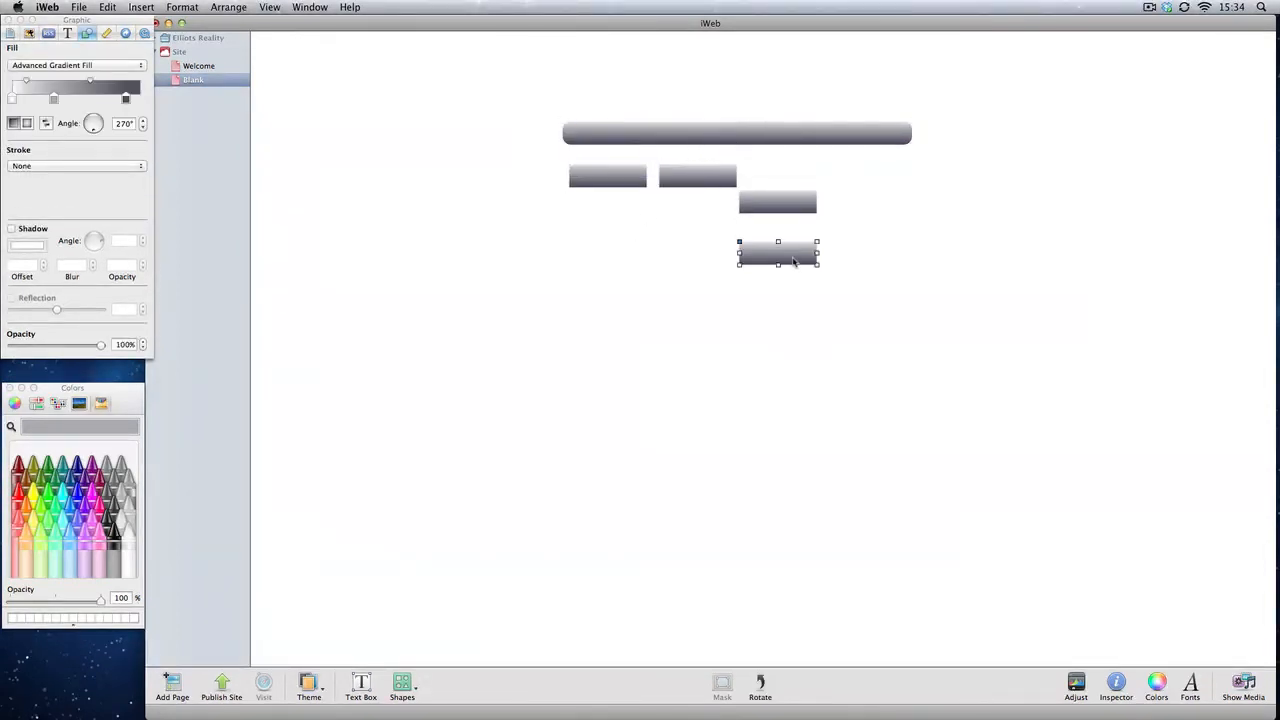
key(super+c)
click(632, 289)
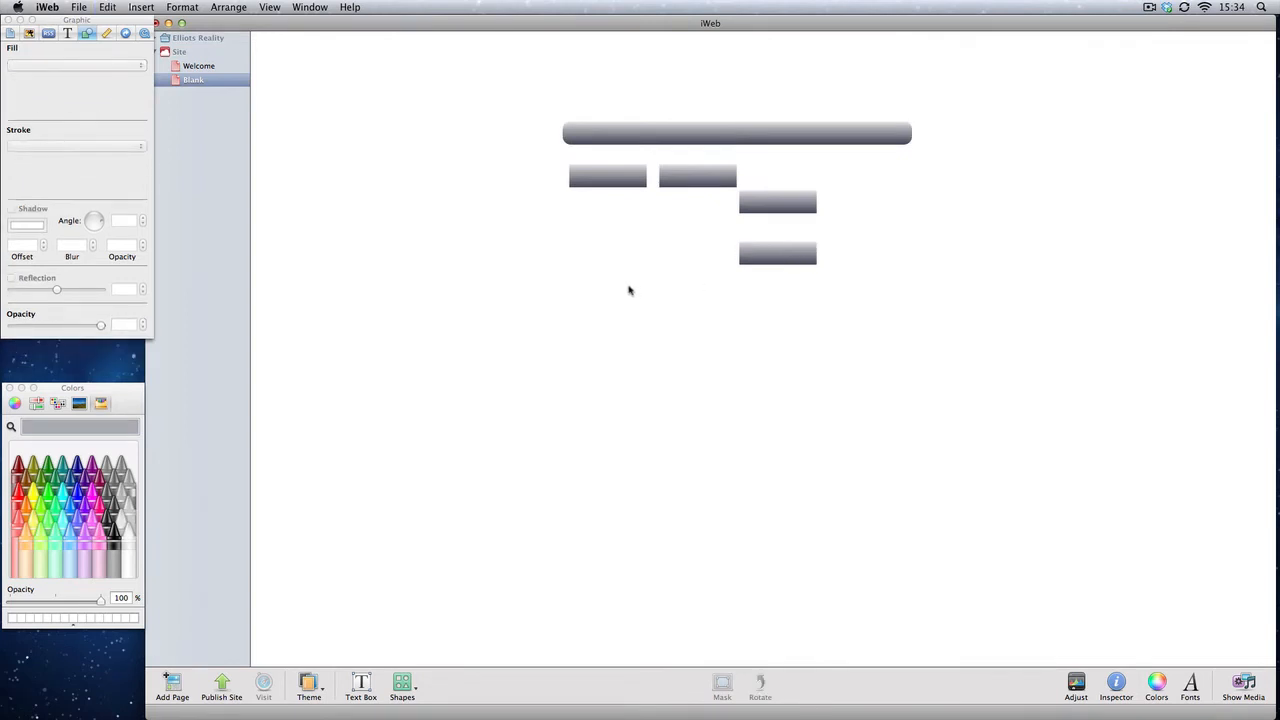
key(super+v)
drag(764, 266, 622, 310)
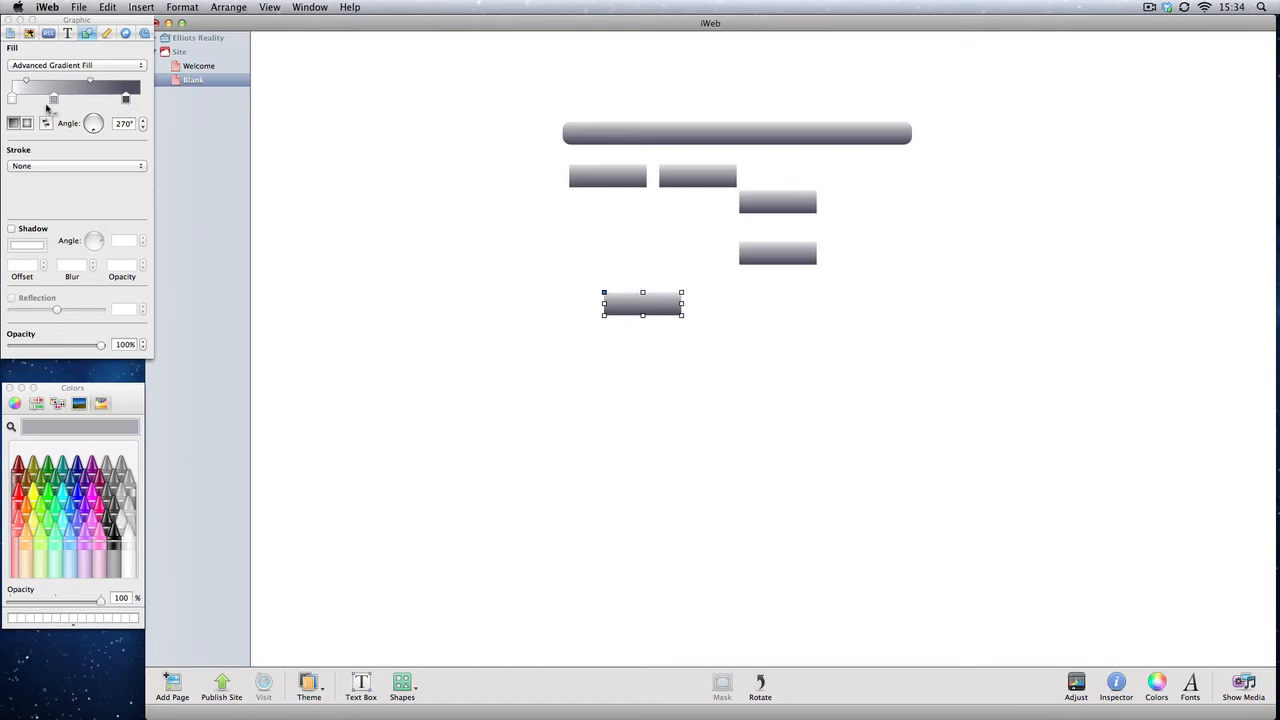
Step: Change the new rectangle's fill to a Tungsten colour fill
mouse_move(55, 103)
mouse_down()
mouse_move(84, 103)
mouse_move(62, 103)
mouse_up()
click(96, 66)
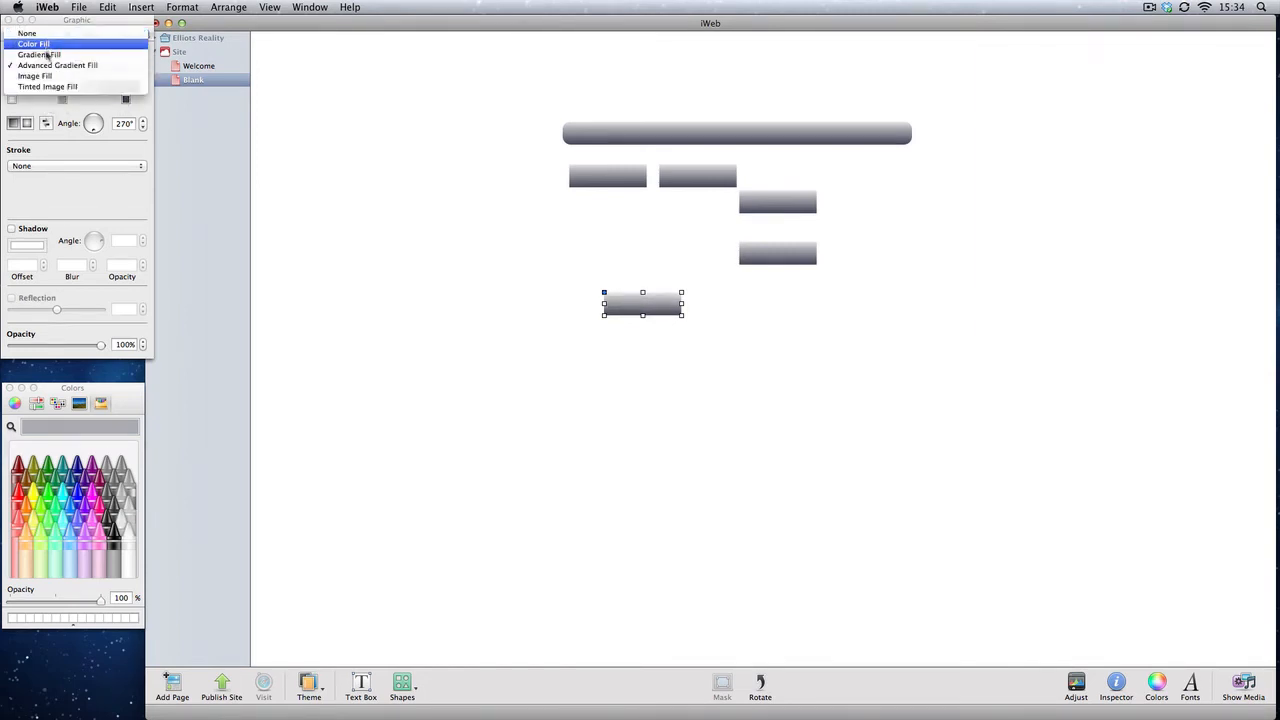
click(50, 46)
click(29, 98)
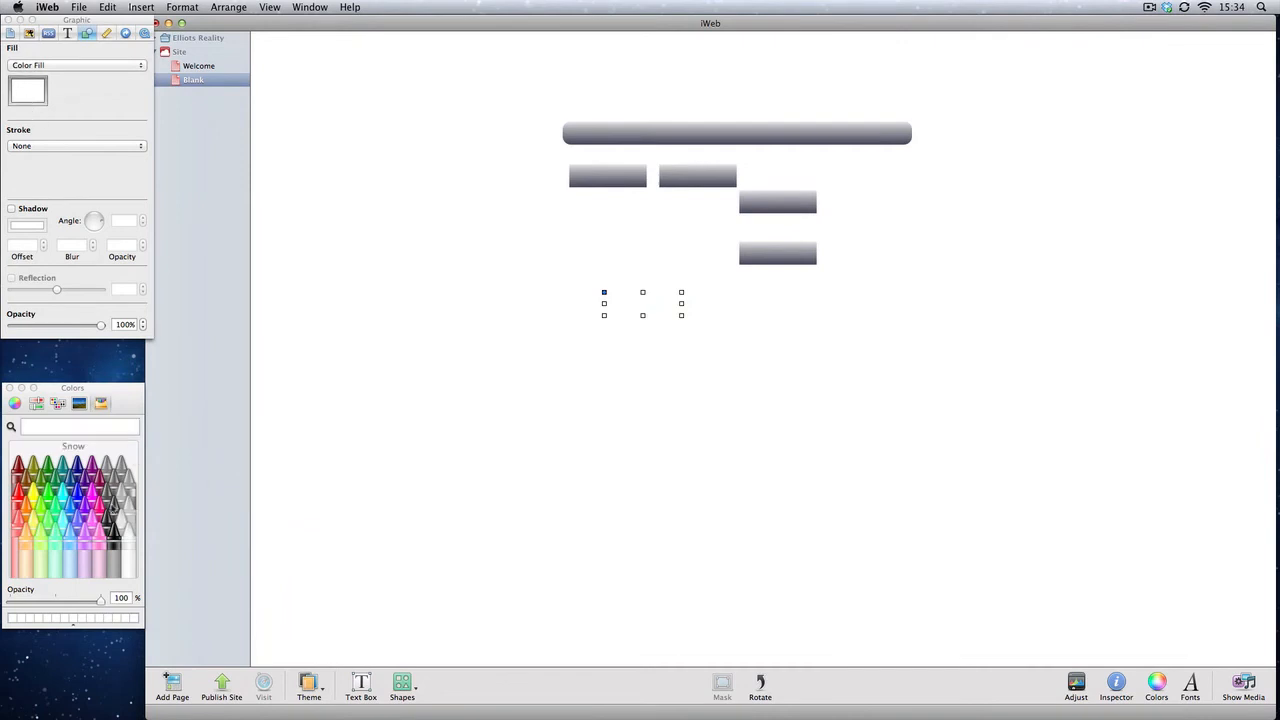
click(113, 510)
click(643, 351)
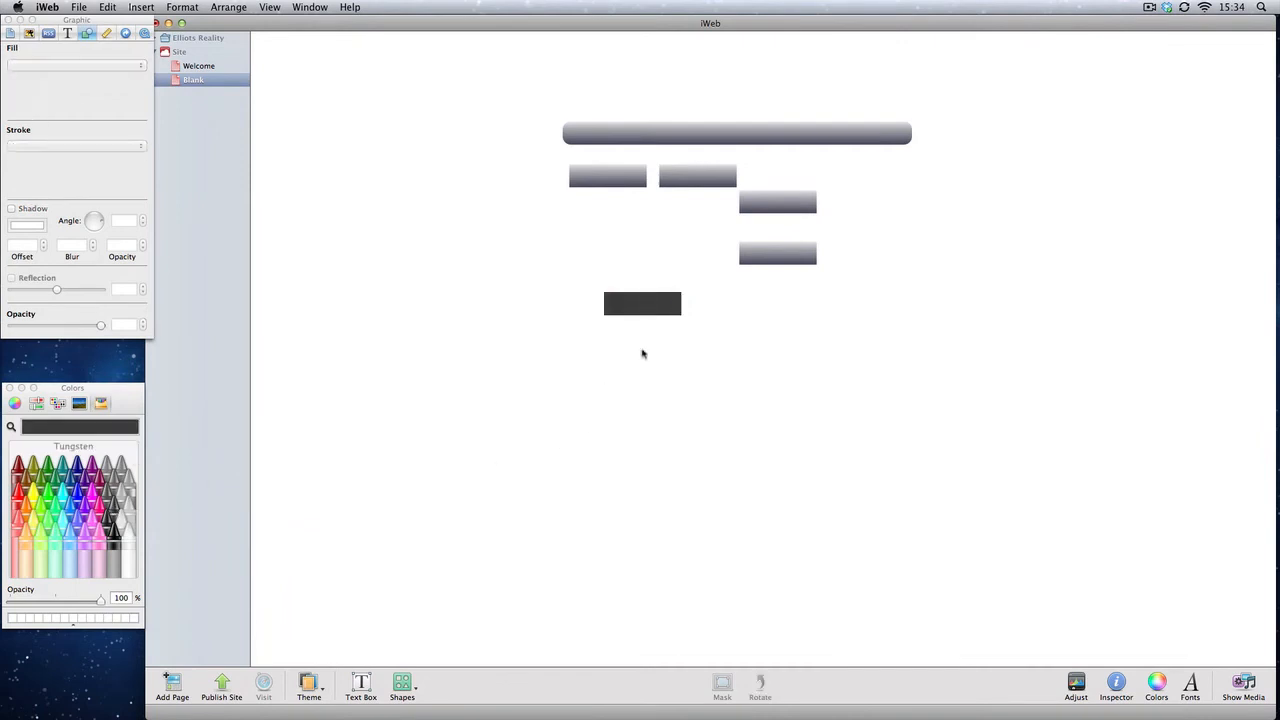
Step: Place the dark rectangle over the bar, covering most of its length
mouse_move(651, 303)
mouse_down()
mouse_move(659, 135)
mouse_move(624, 135)
mouse_move(899, 133)
mouse_up()
click(934, 174)
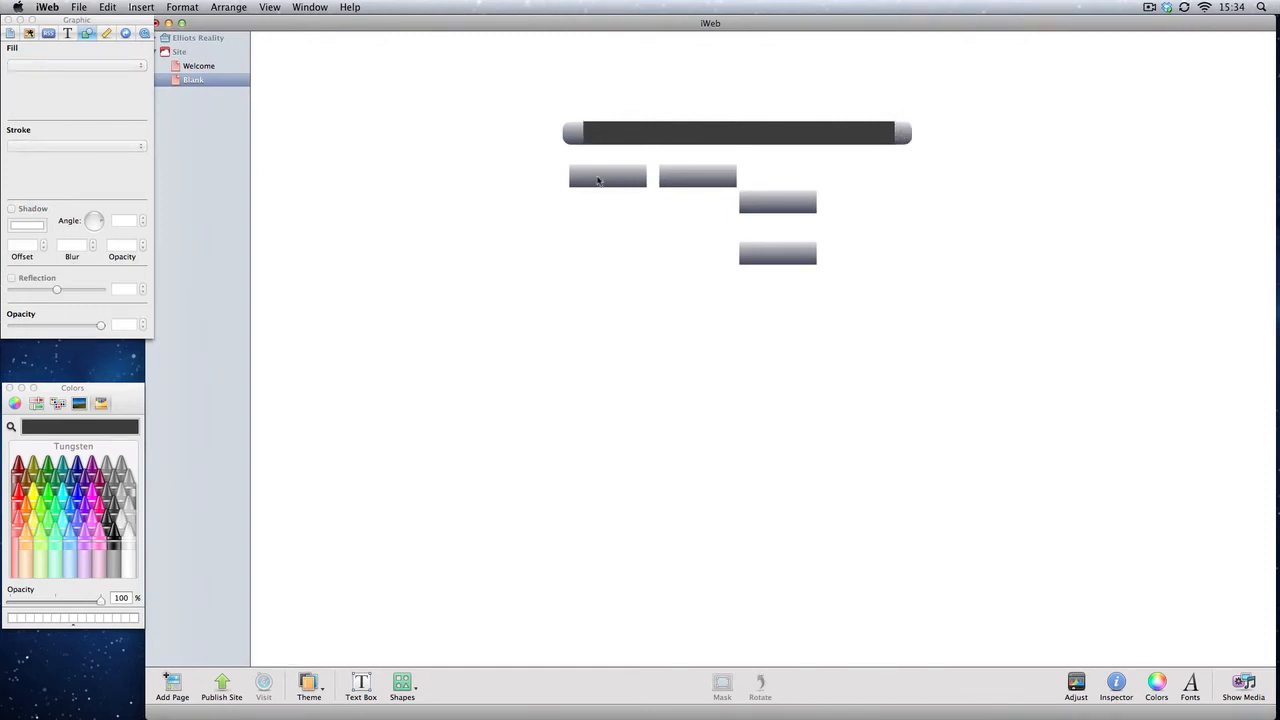
Step: Bring the two side-by-side rectangles to the front and place them on the bar's left end as its first buttons
mouse_move(598, 178)
mouse_down()
mouse_move(612, 136)
mouse_move(600, 180)
mouse_up()
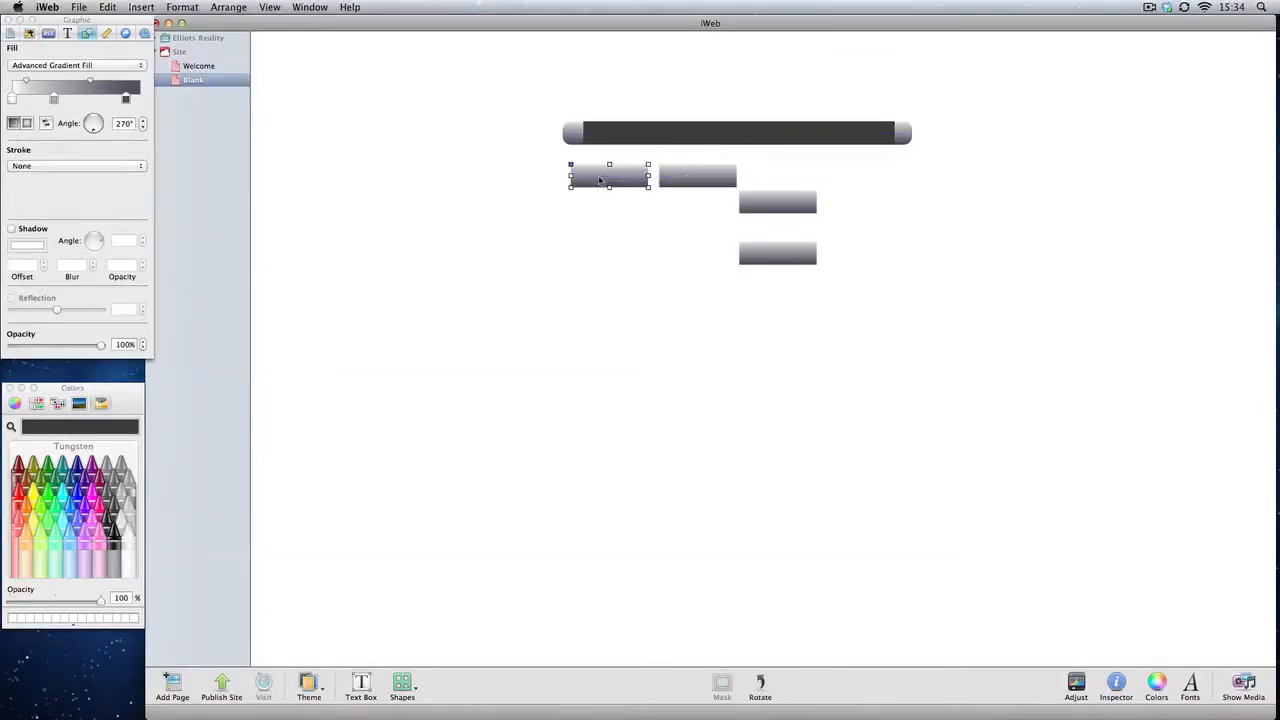
right_click(600, 180)
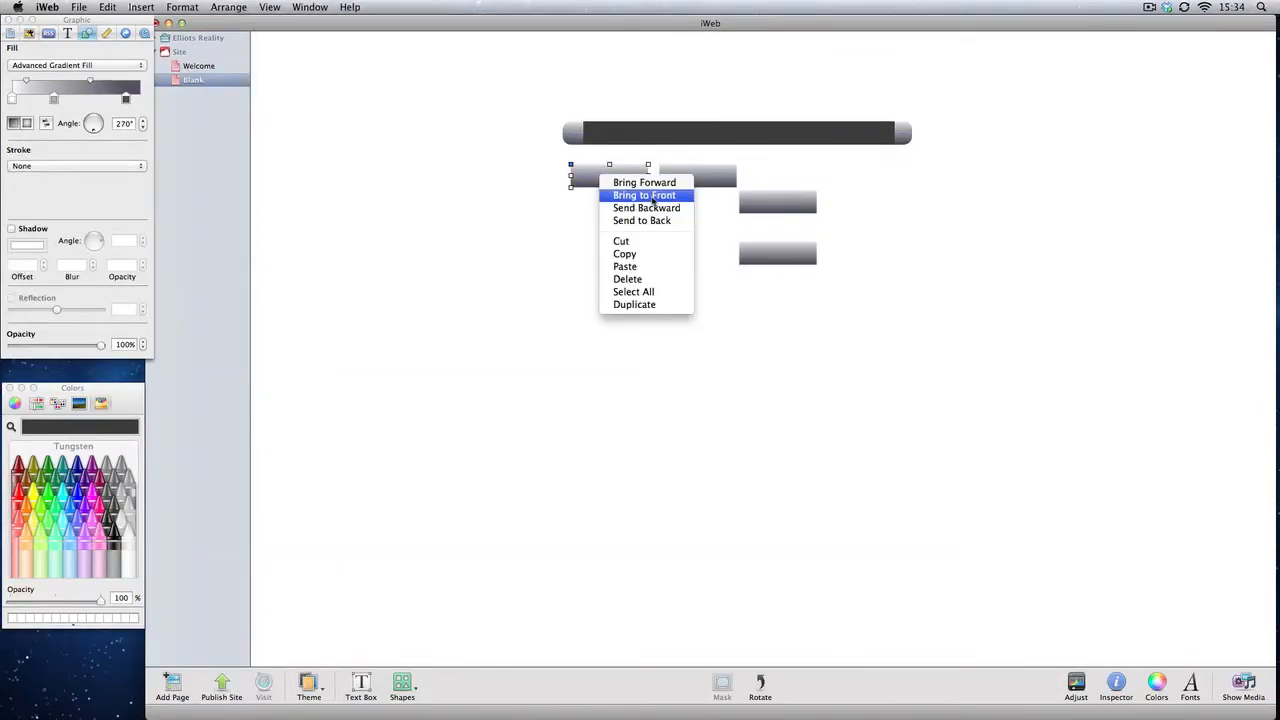
click(653, 196)
drag(612, 178, 626, 142)
drag(678, 178, 692, 133)
right_click(681, 170)
click(702, 189)
click(665, 181)
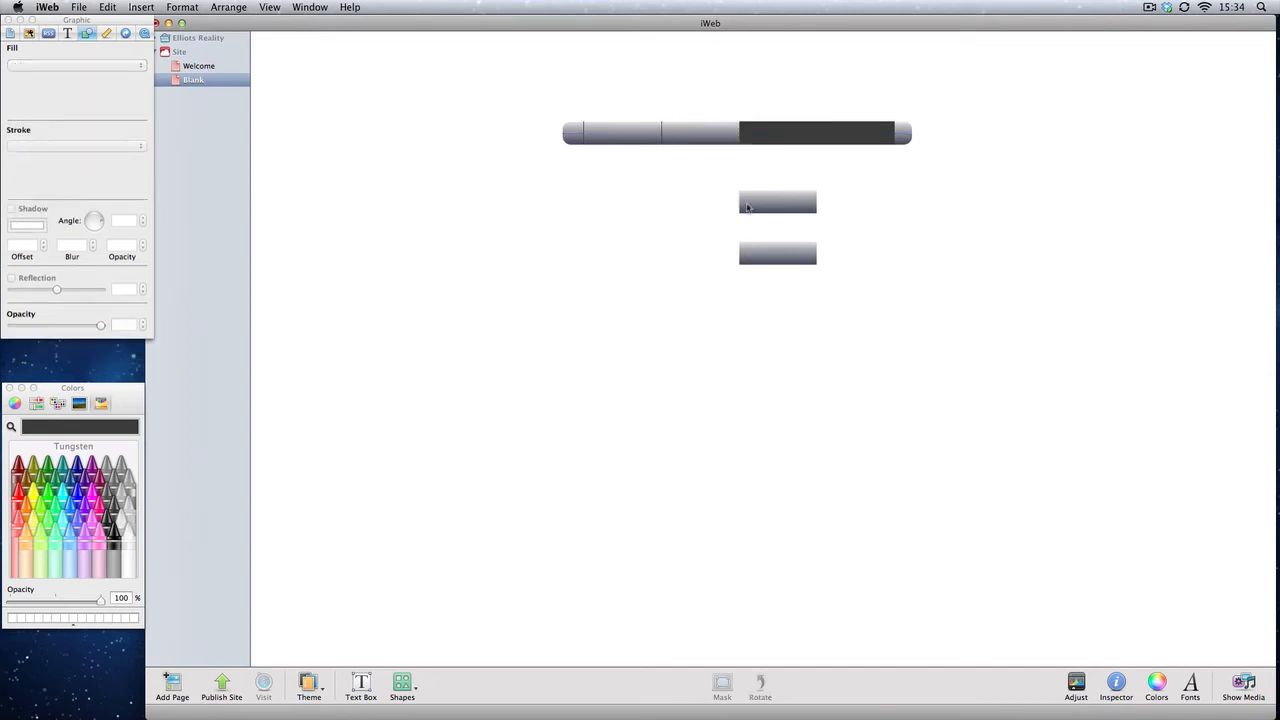
Step: Bring the next rectangle to the front and place it on the bar after the first two buttons
right_click(771, 206)
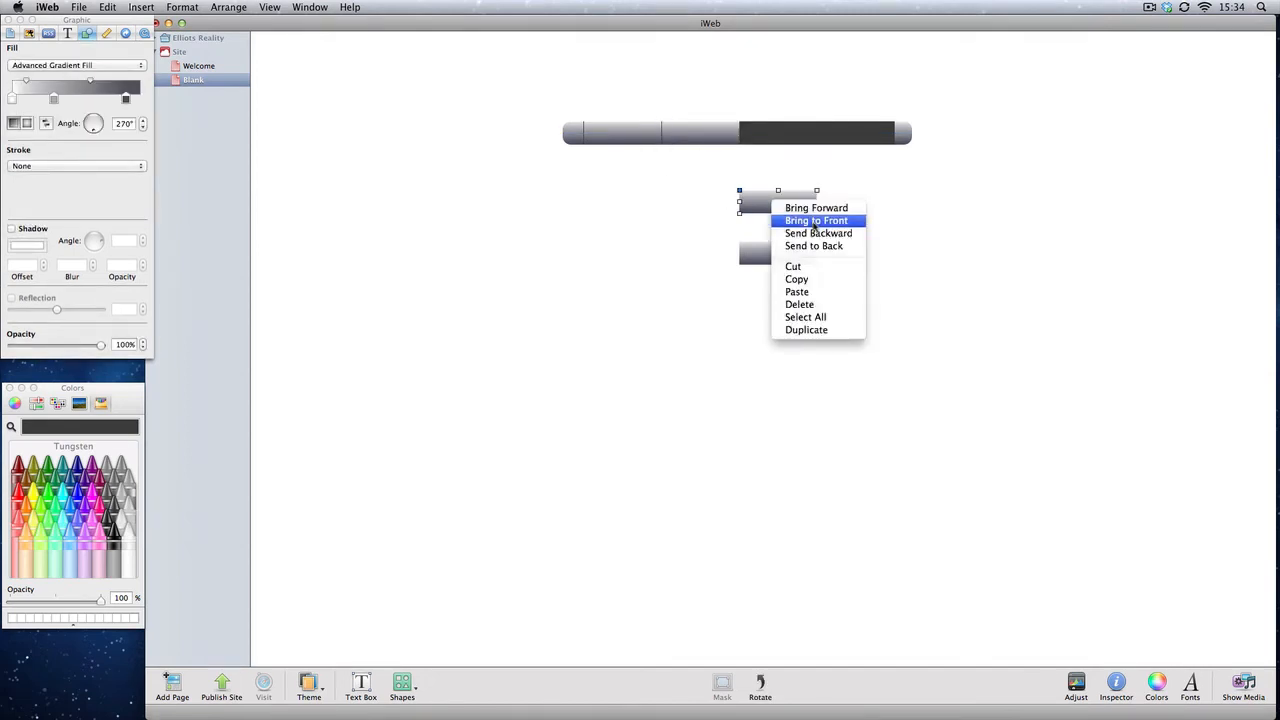
click(814, 221)
drag(771, 209, 777, 138)
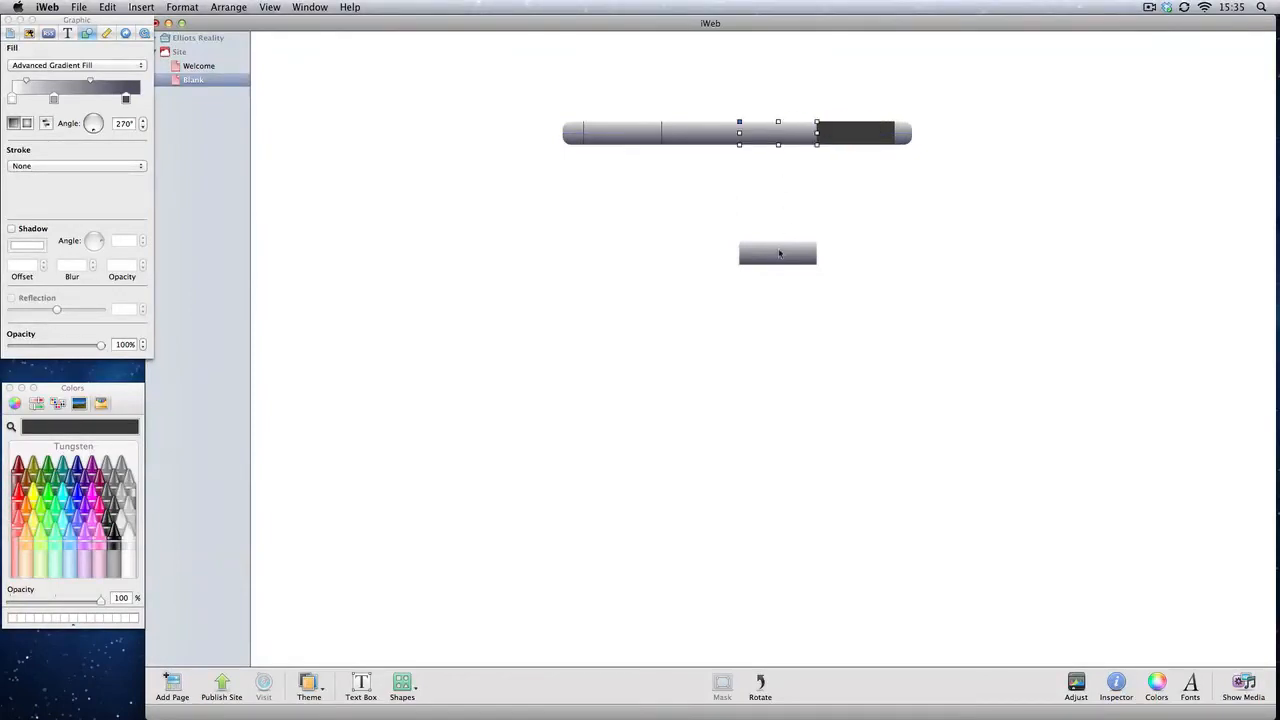
drag(781, 254, 654, 256)
drag(795, 137, 797, 138)
click(799, 168)
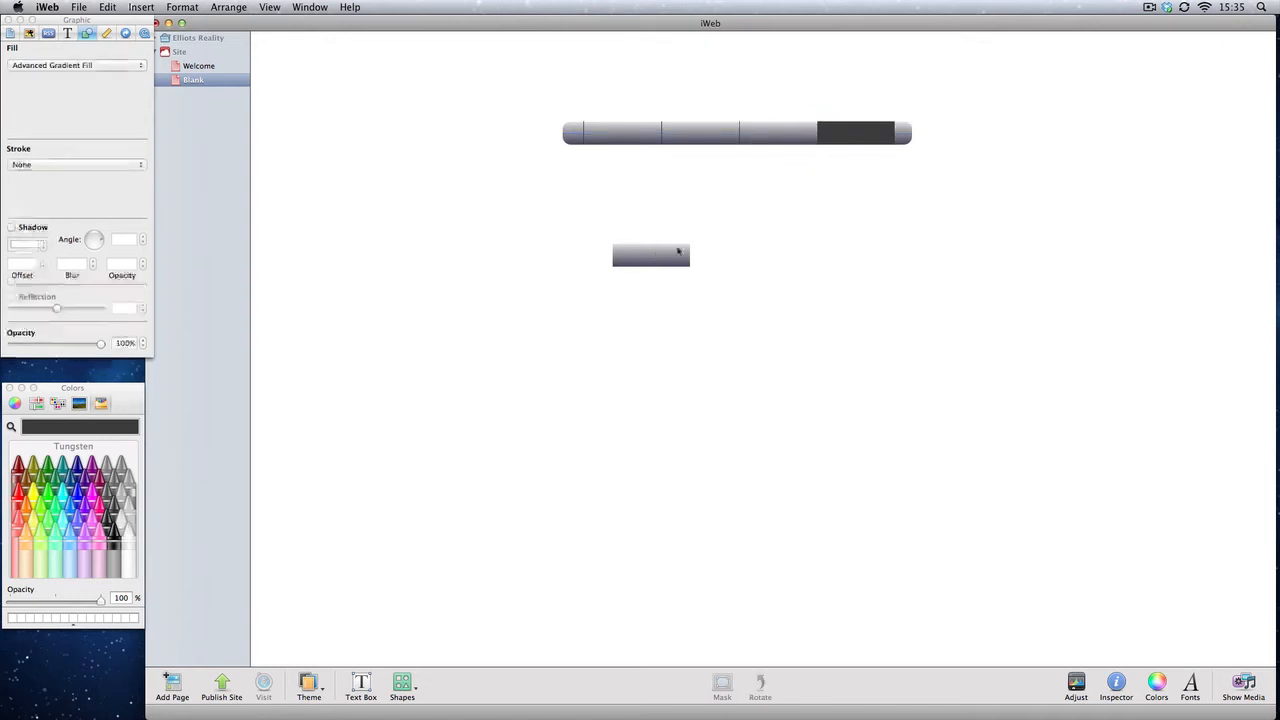
Step: Move the last rectangle onto the bar as the fourth button and bring it to the front
drag(679, 251, 864, 145)
right_click(866, 176)
click(893, 192)
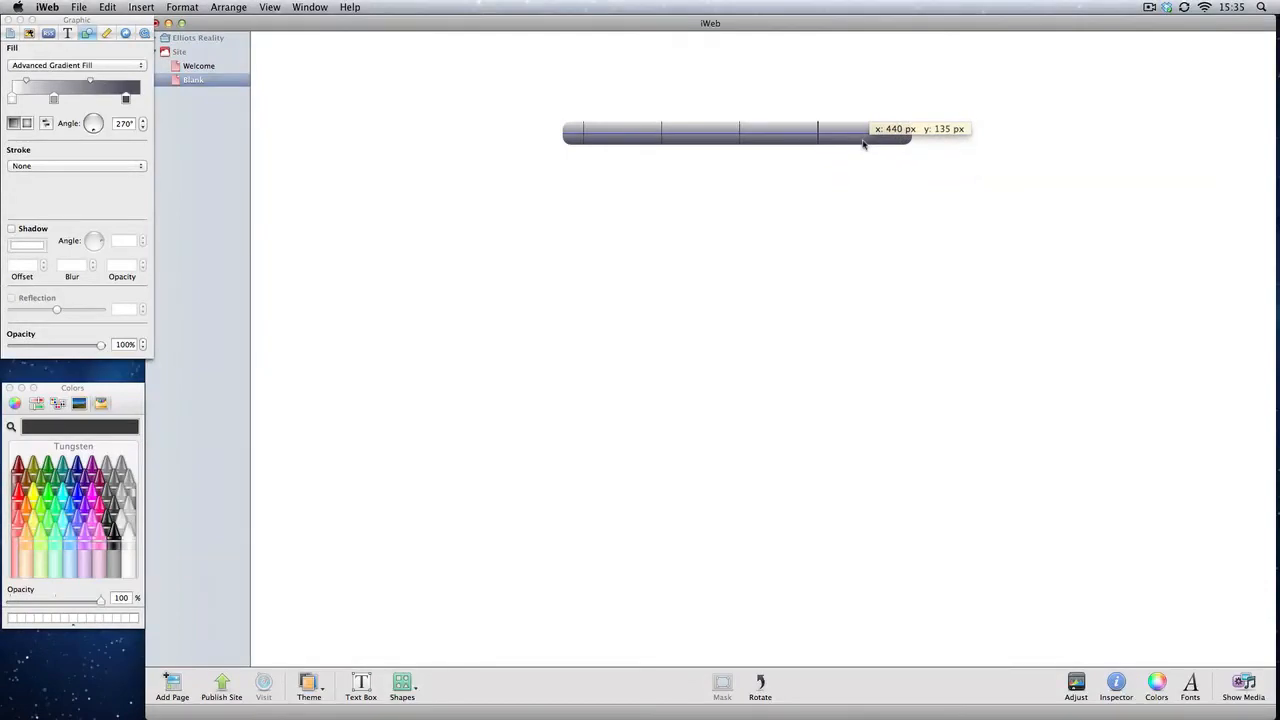
drag(864, 145, 864, 146)
click(876, 185)
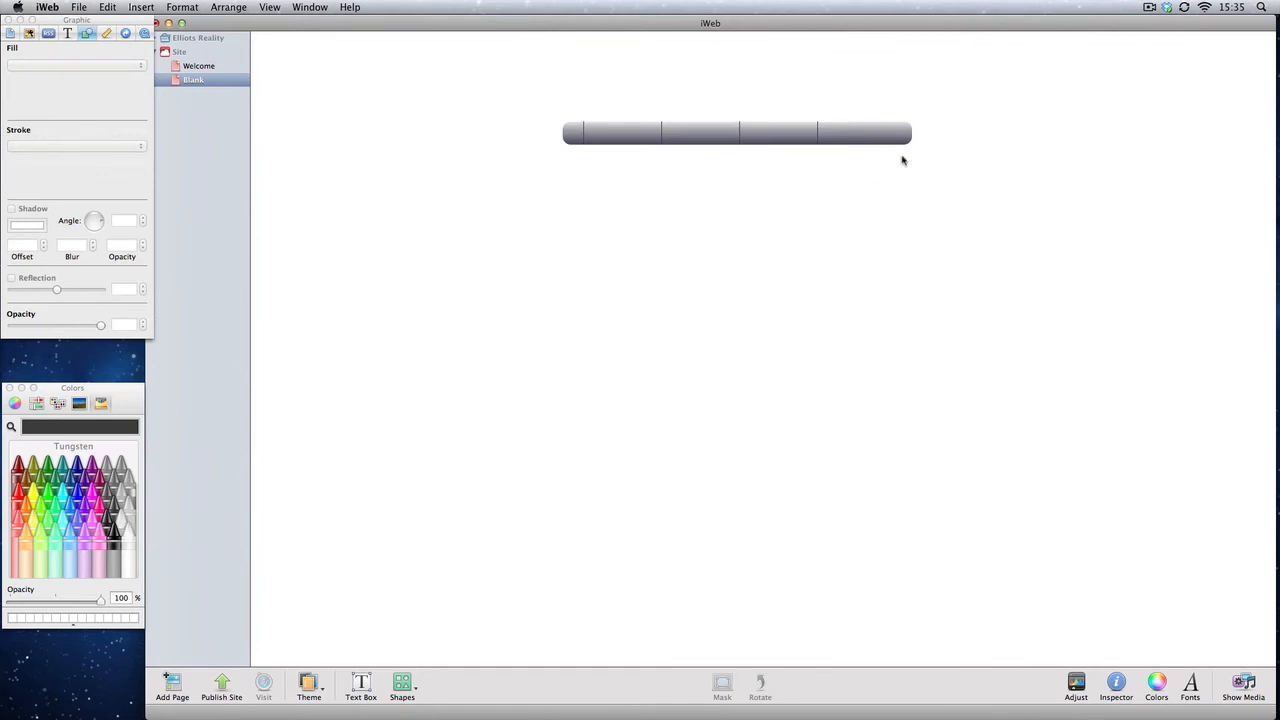
Step: Adjust the bar's right end so it fits around the four button segments
click(911, 141)
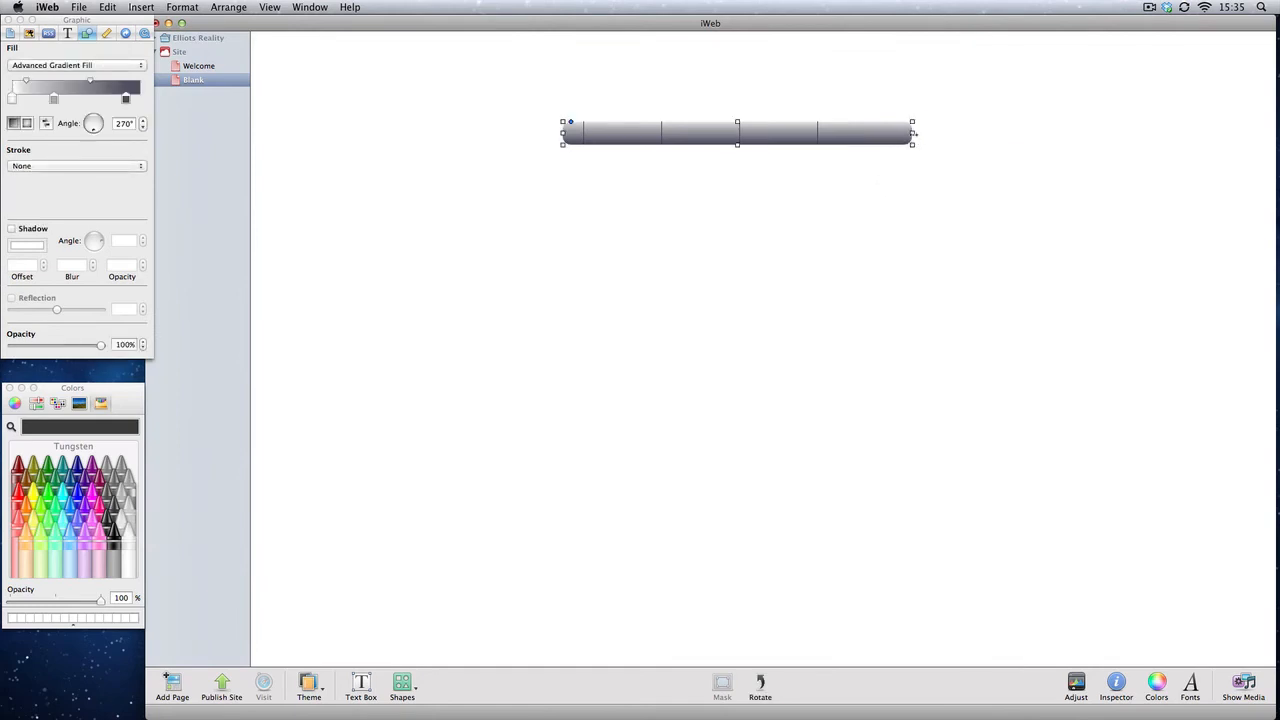
mouse_move(913, 133)
mouse_down()
mouse_move(874, 145)
mouse_move(879, 158)
mouse_move(899, 133)
mouse_move(871, 160)
mouse_move(871, 139)
mouse_move(895, 132)
mouse_up()
click(888, 138)
click(889, 159)
click(899, 137)
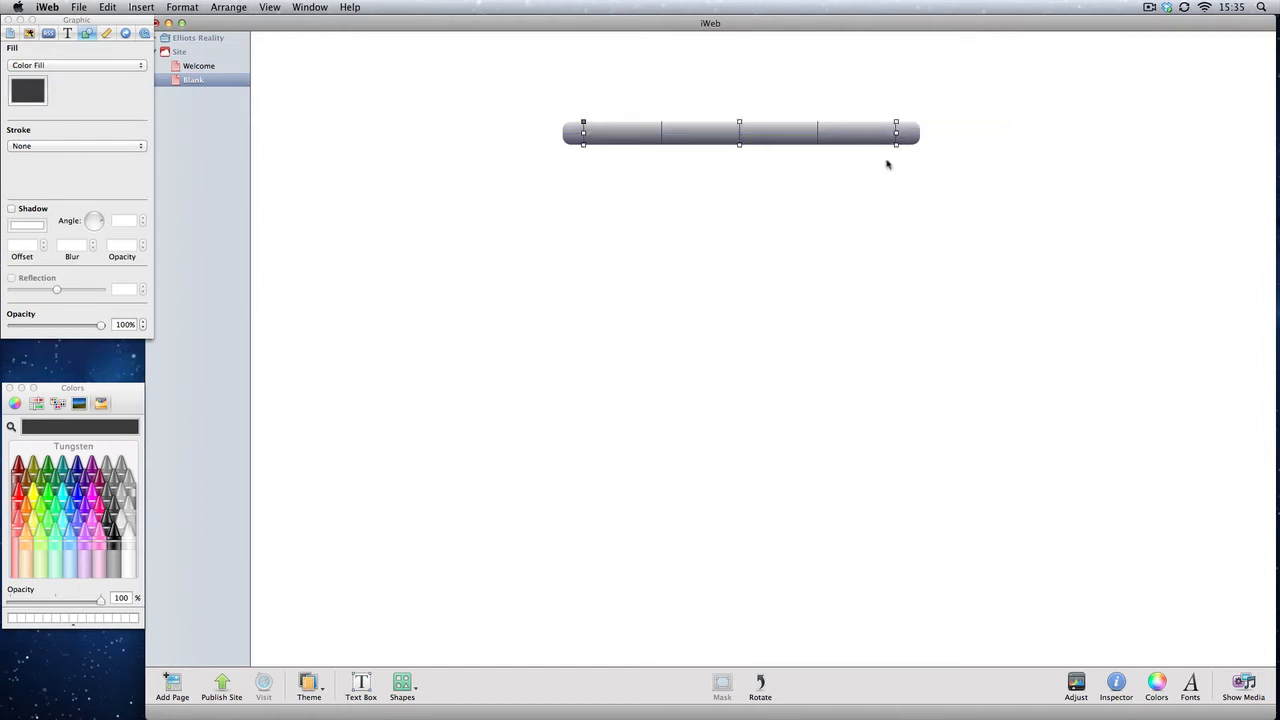
click(825, 188)
drag(555, 196, 795, 216)
click(106, 8)
click(114, 24)
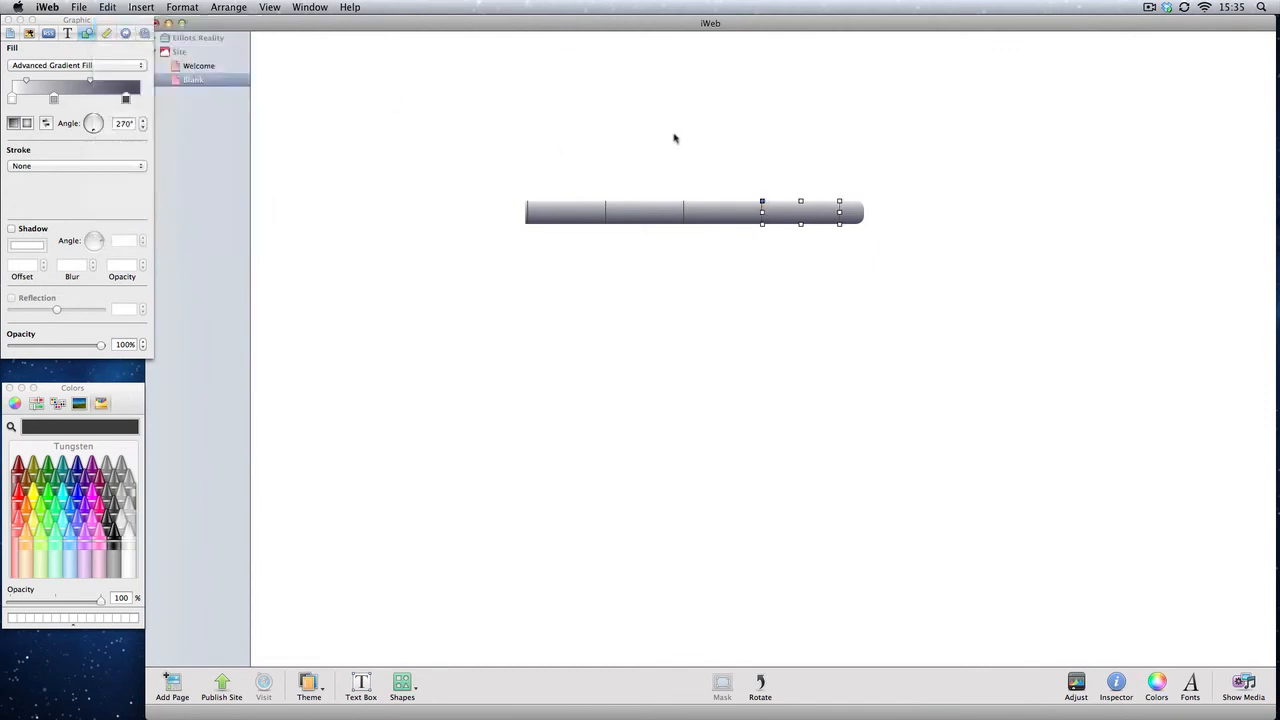
Step: Select the whole navigation bar and move it up near the top of the page
drag(517, 140, 871, 340)
drag(834, 234, 878, 109)
click(824, 224)
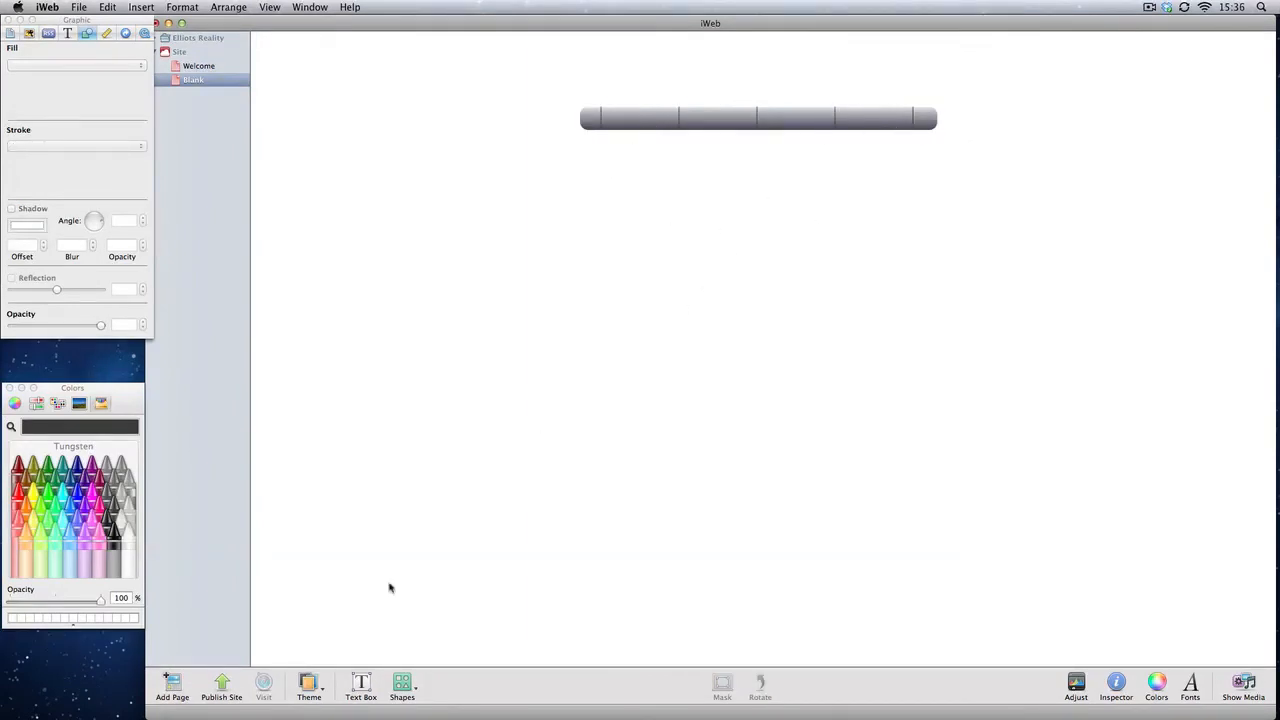
click(360, 685)
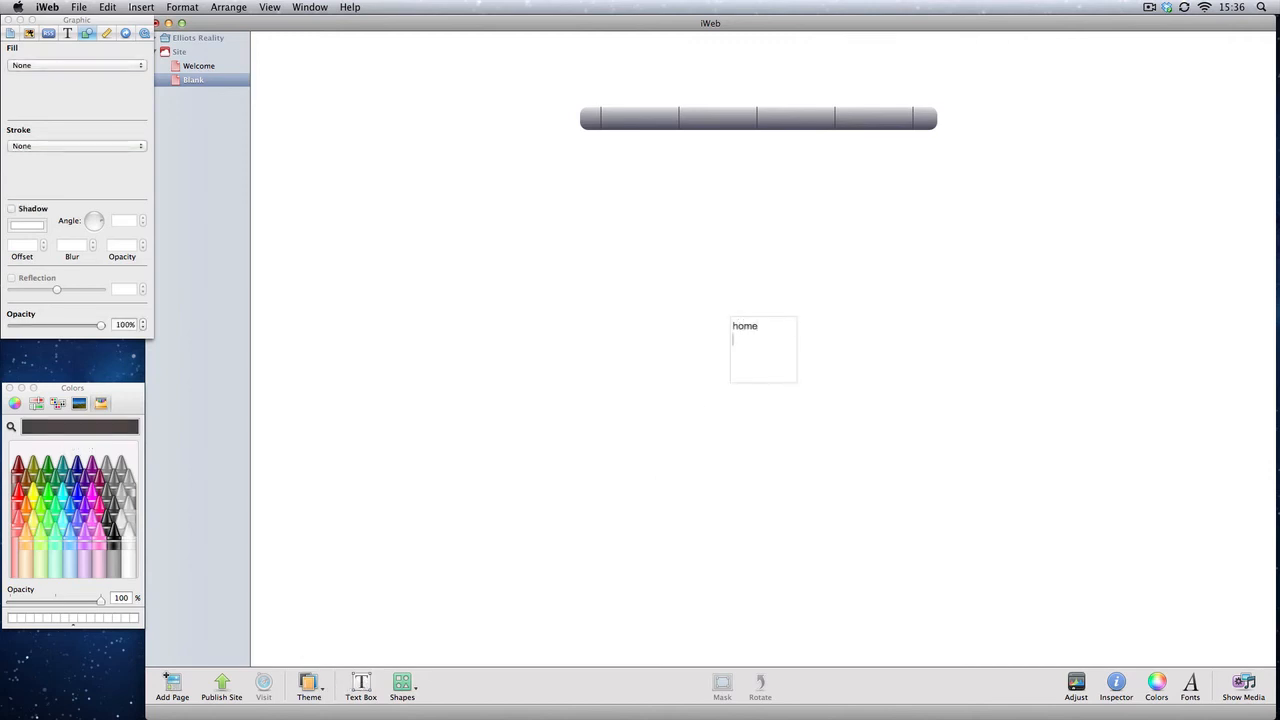
click(806, 400)
click(763, 356)
drag(797, 381, 649, 122)
click(764, 341)
click(654, 200)
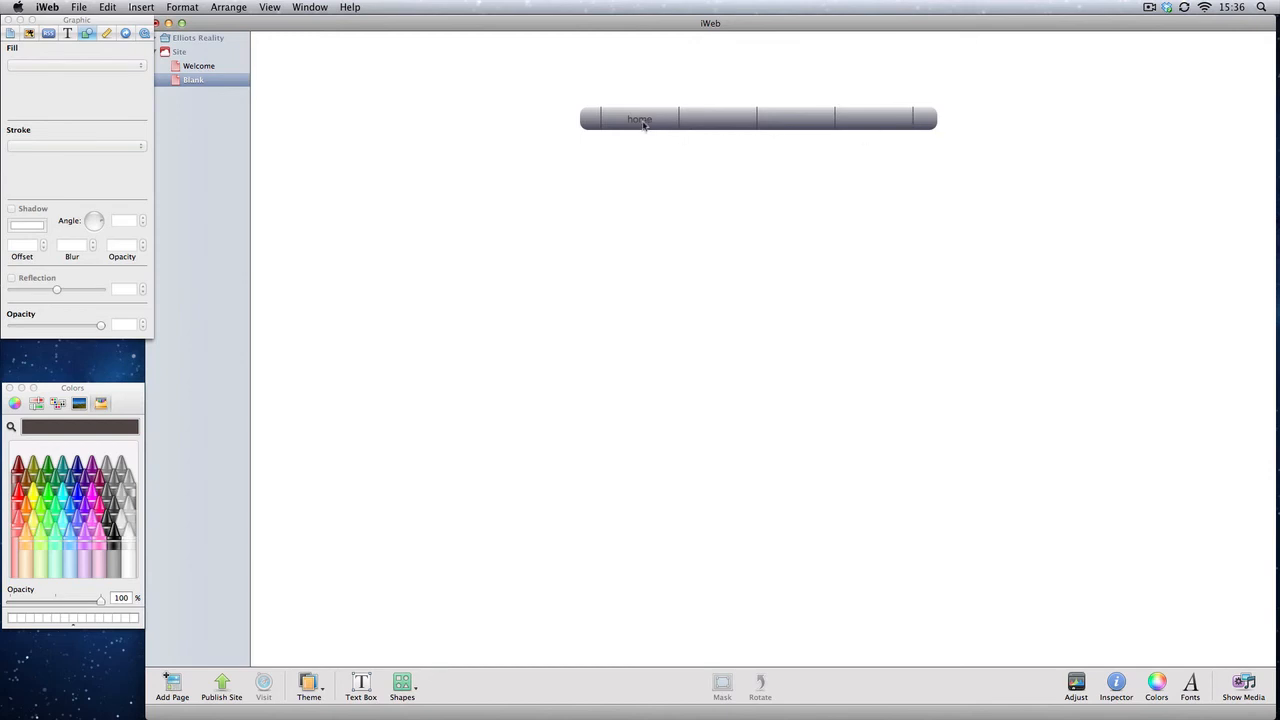
drag(643, 125, 642, 235)
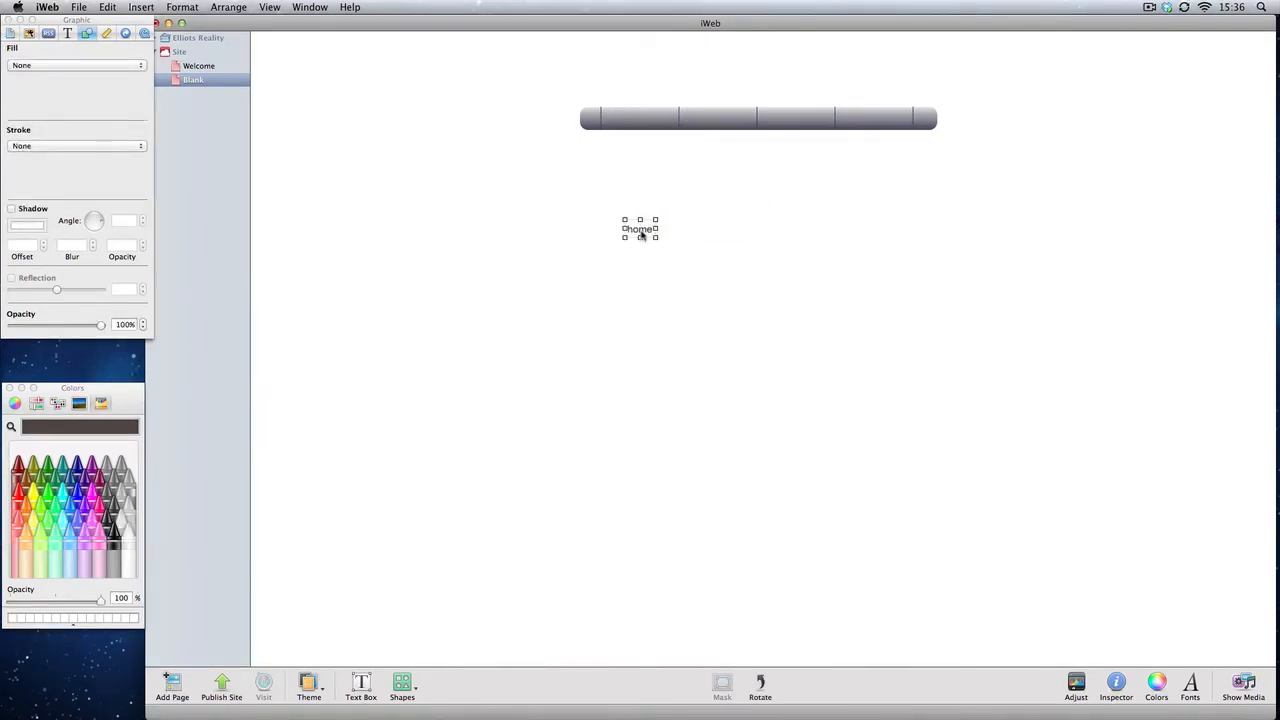
key(Delete)
Step: Label the first three buttons Home, Blog and Video with centred text
click(642, 122)
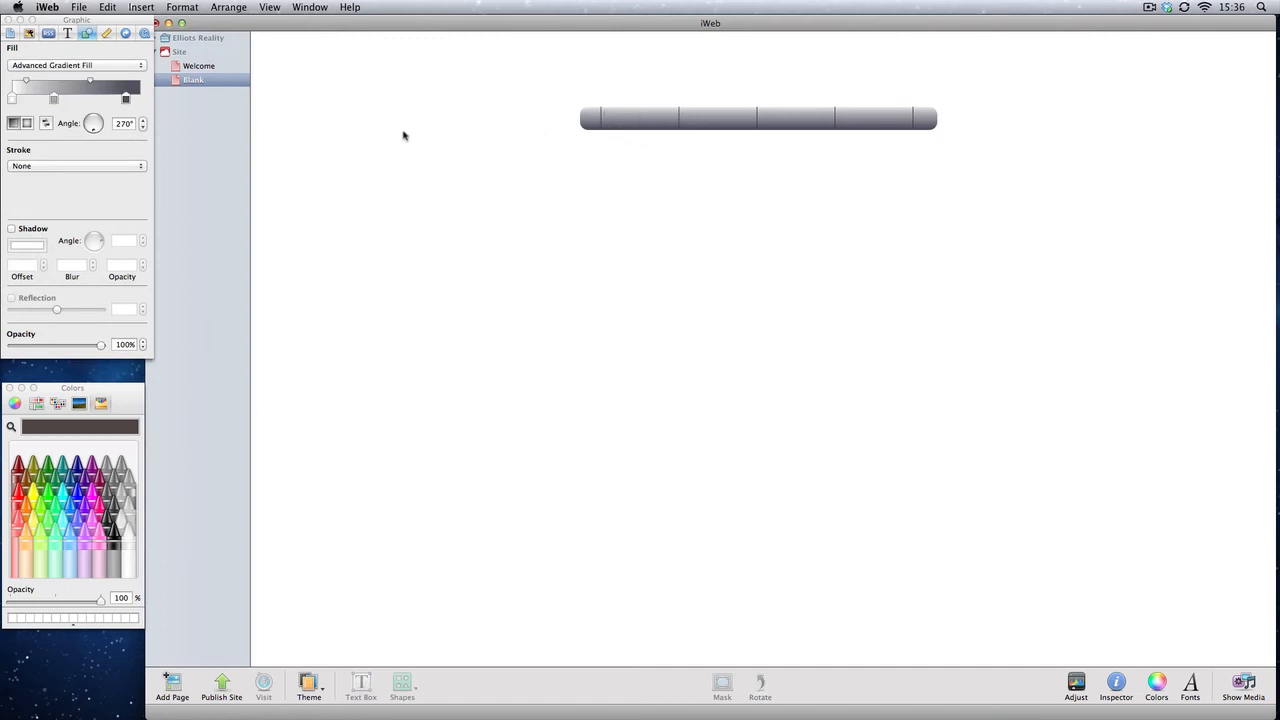
click(68, 33)
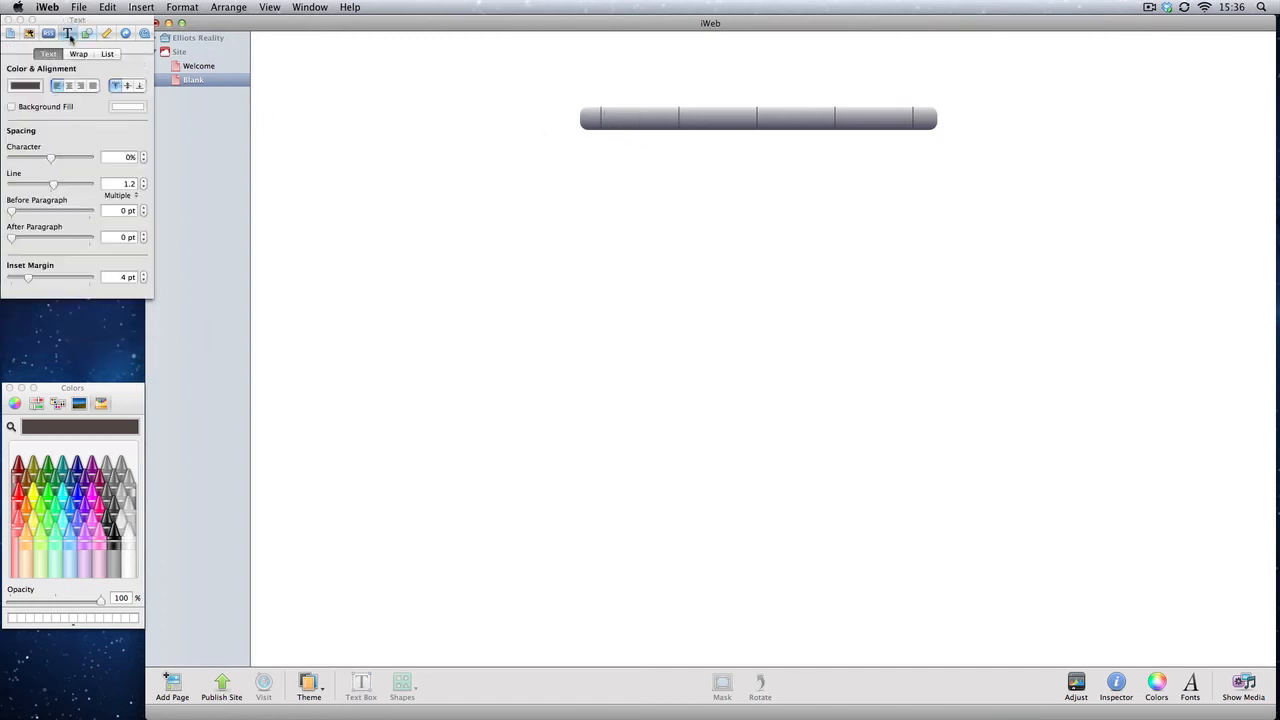
click(69, 86)
click(722, 118)
click(69, 86)
click(773, 192)
double_click(804, 117)
click(74, 86)
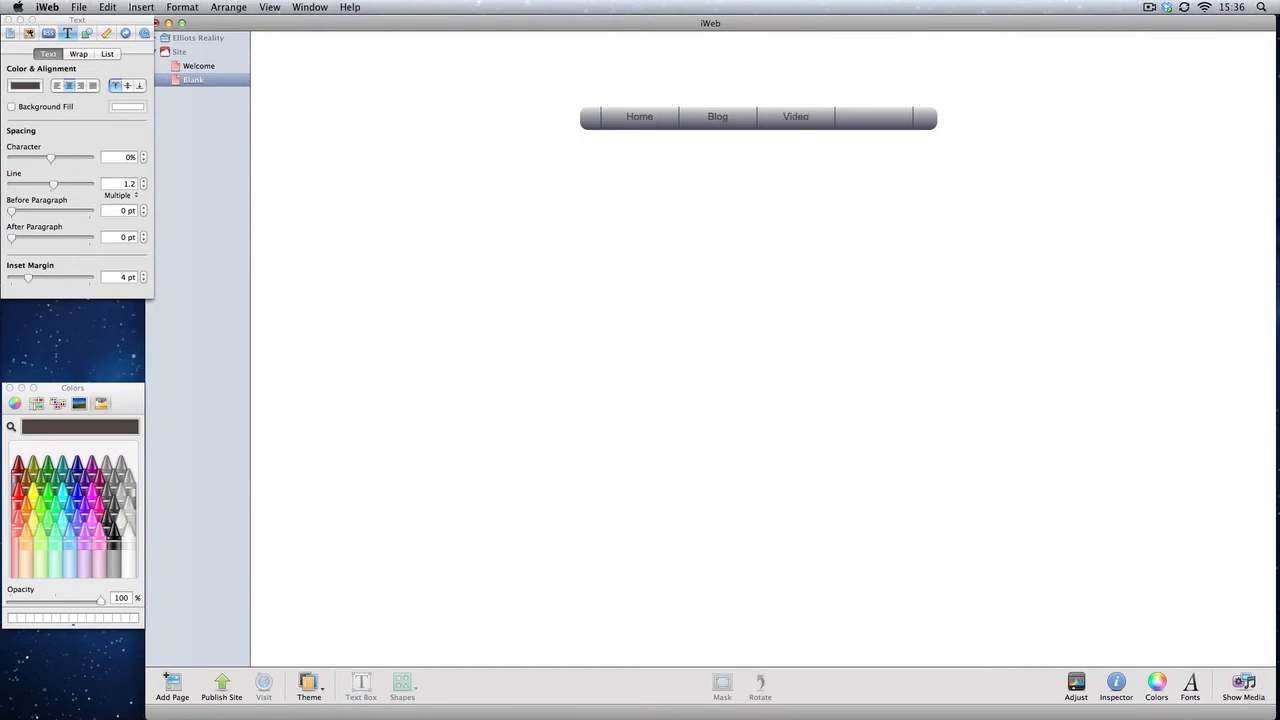
Step: Label the fourth button Shop with centred text
click(771, 160)
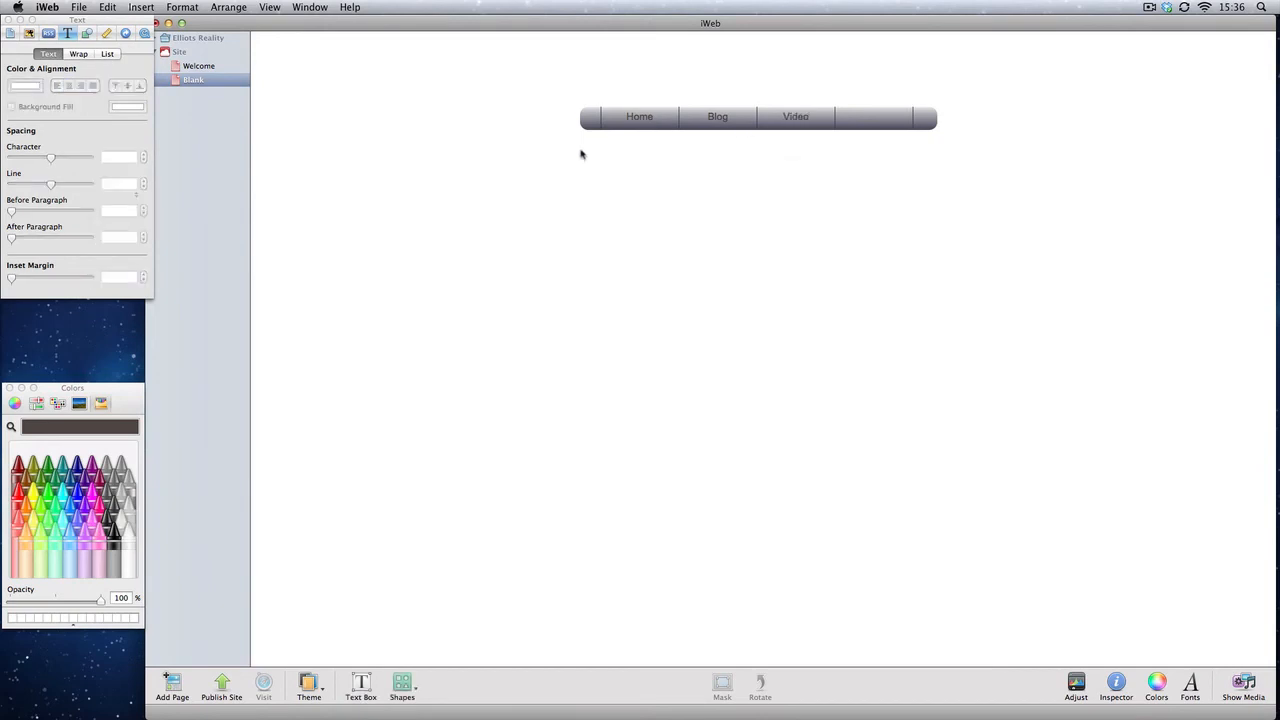
drag(580, 151, 938, 214)
double_click(873, 127)
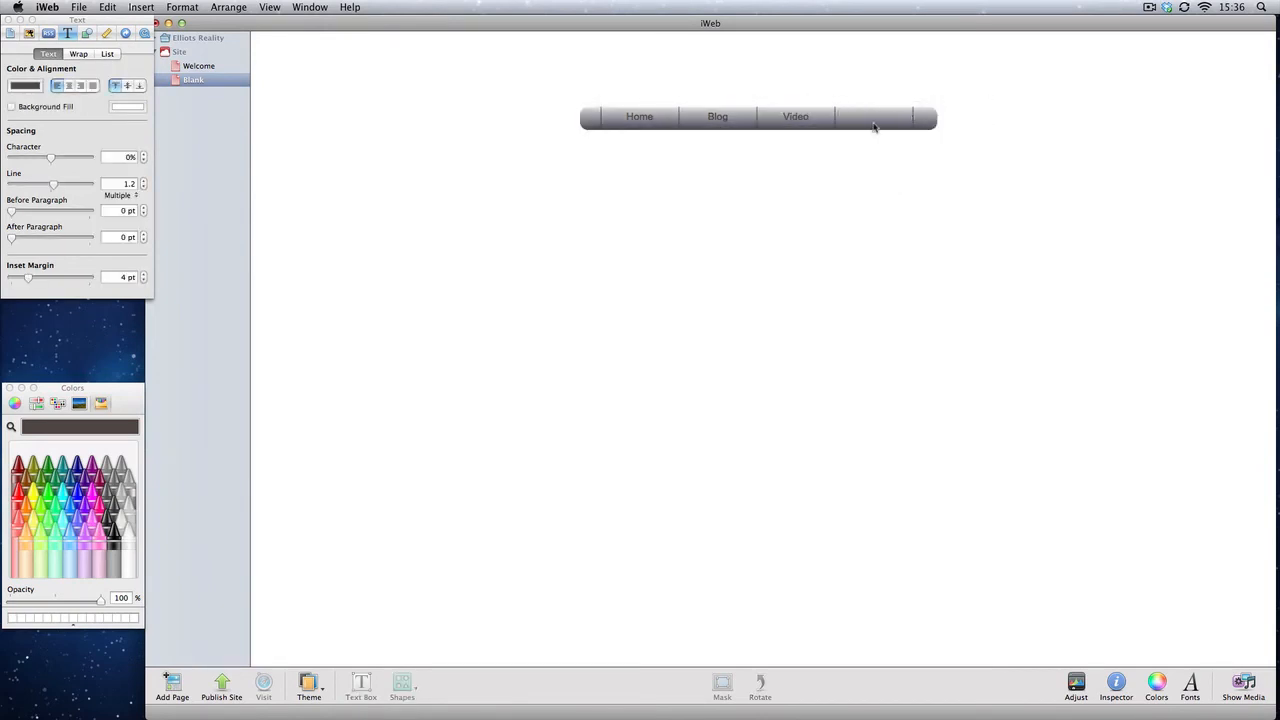
click(78, 54)
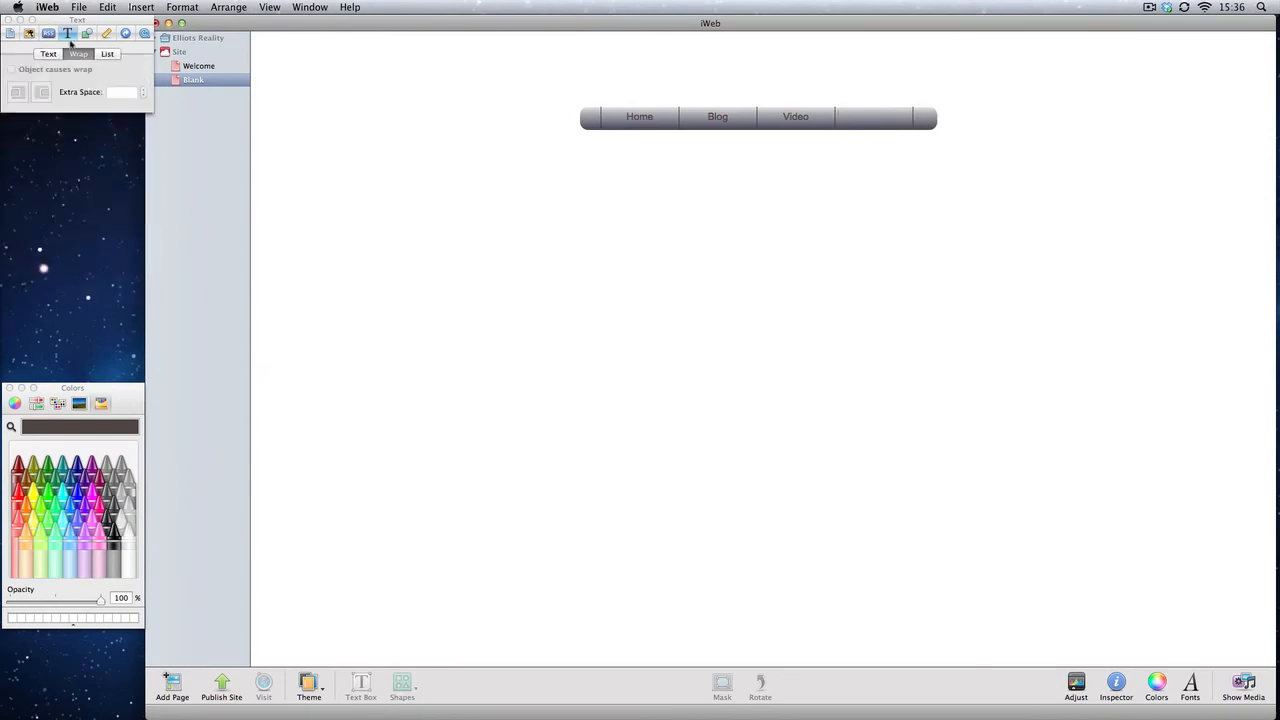
click(52, 54)
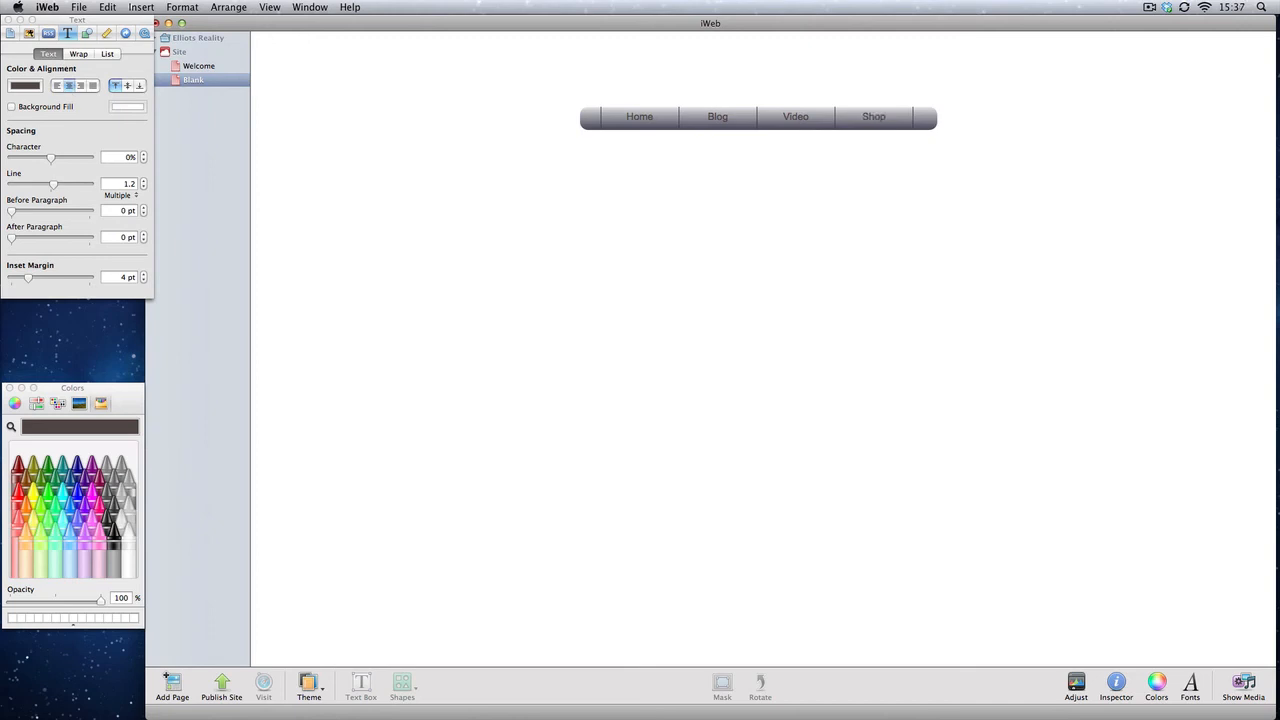
click(855, 225)
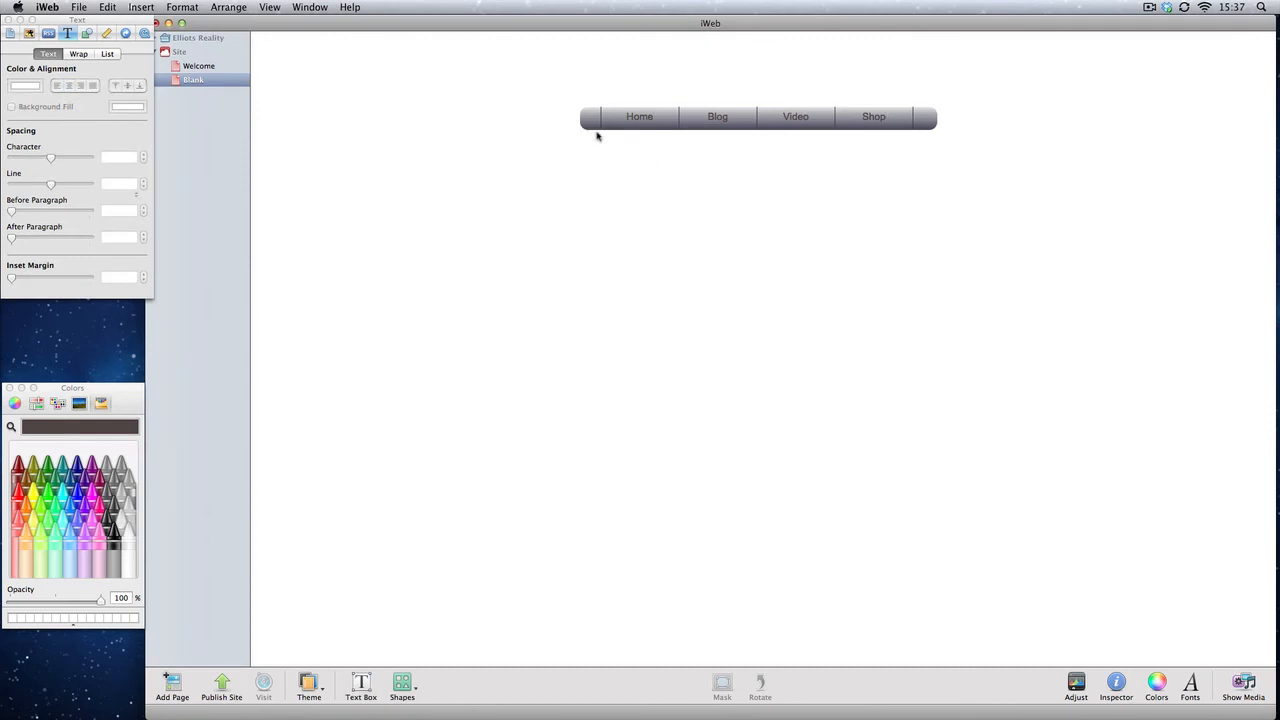
Step: Extend the bar's left end slightly so it lines up with the buttons
click(588, 118)
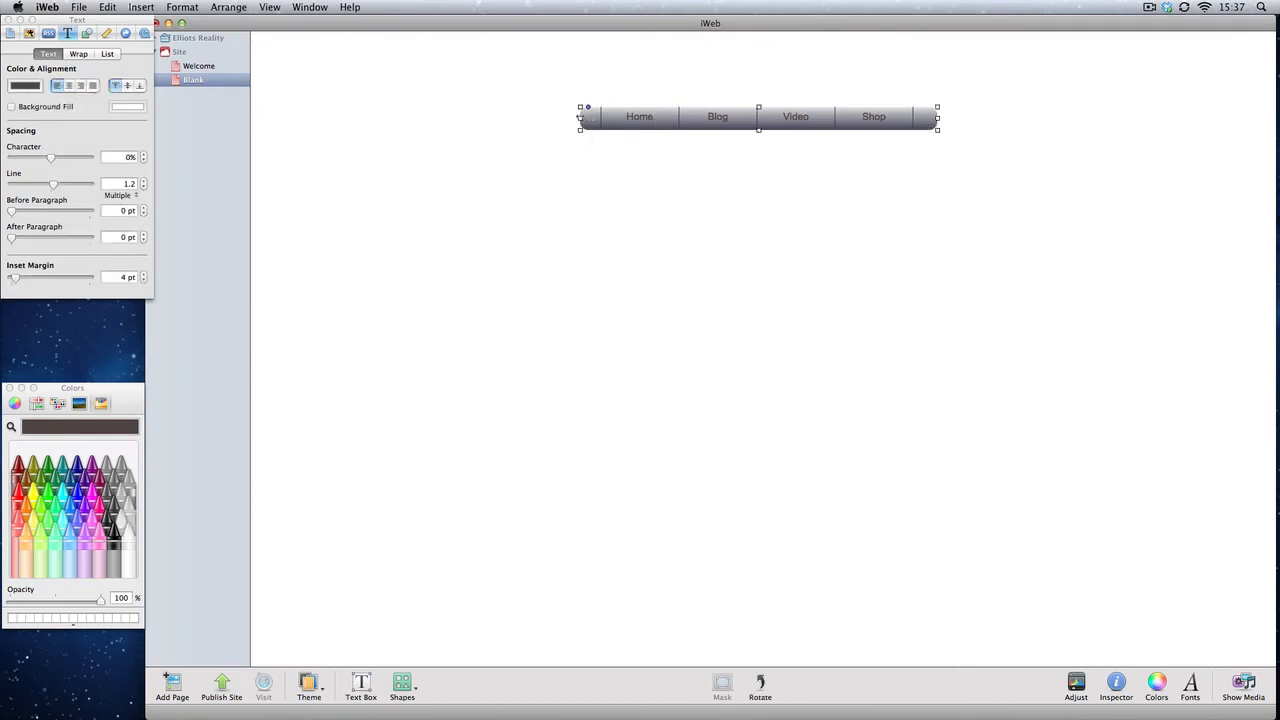
drag(580, 119, 572, 117)
click(877, 177)
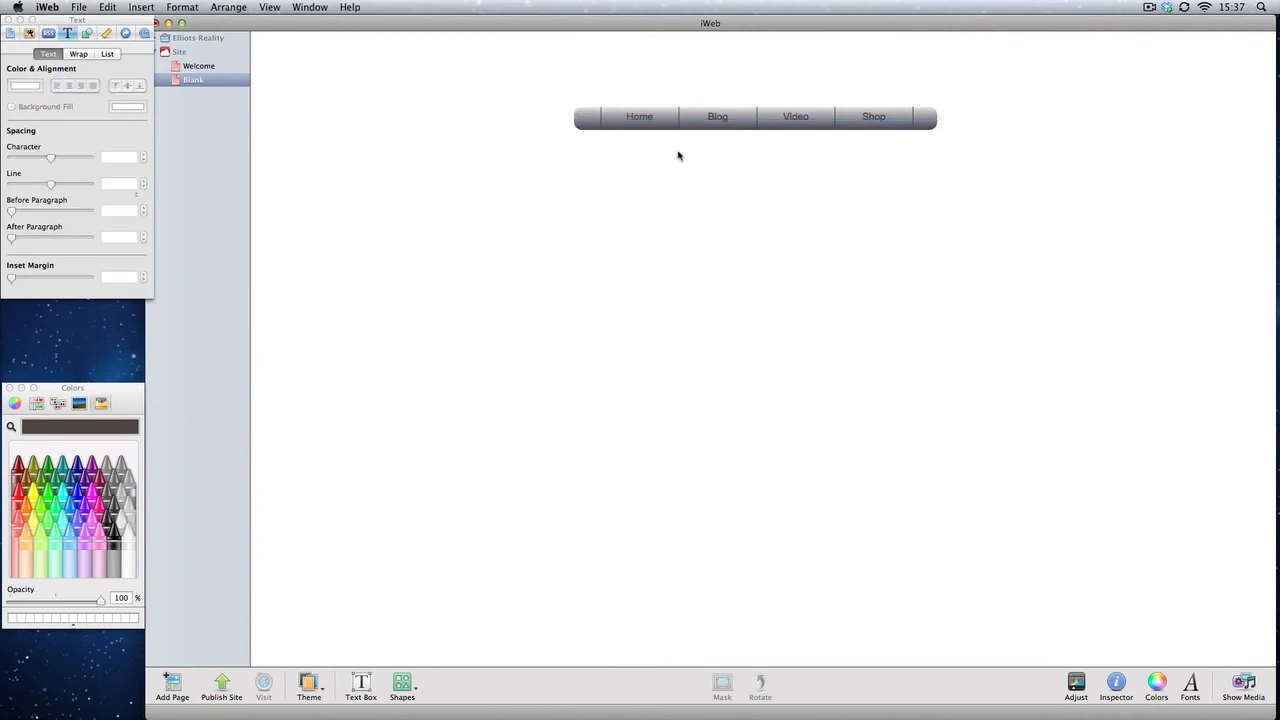
click(580, 122)
drag(573, 118, 575, 119)
click(600, 165)
Step: Select the whole navigation bar and move it up slightly
drag(499, 173, 931, 191)
drag(591, 177, 843, 266)
drag(945, 211, 571, 66)
mouse_move(635, 121)
mouse_down()
mouse_move(511, 122)
mouse_move(806, 120)
mouse_move(648, 100)
mouse_up()
Step: Set the page's content width to 900 px in the page layout settings
click(9, 33)
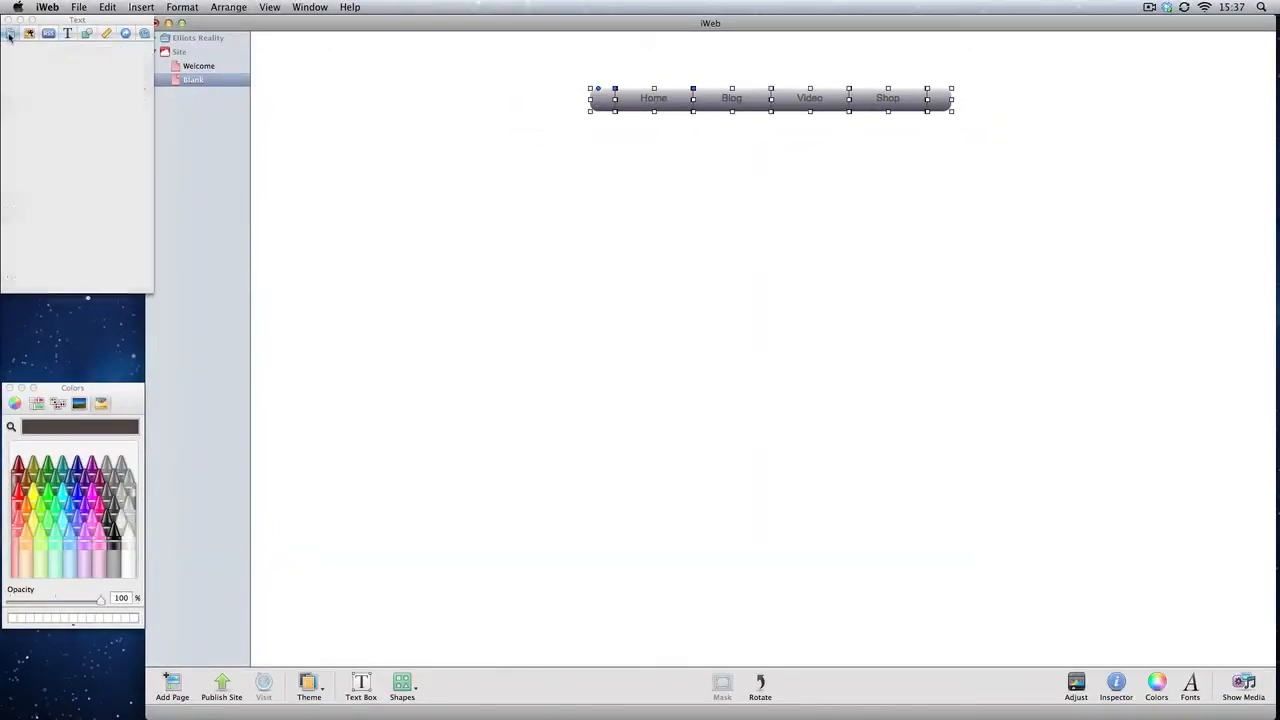
click(92, 55)
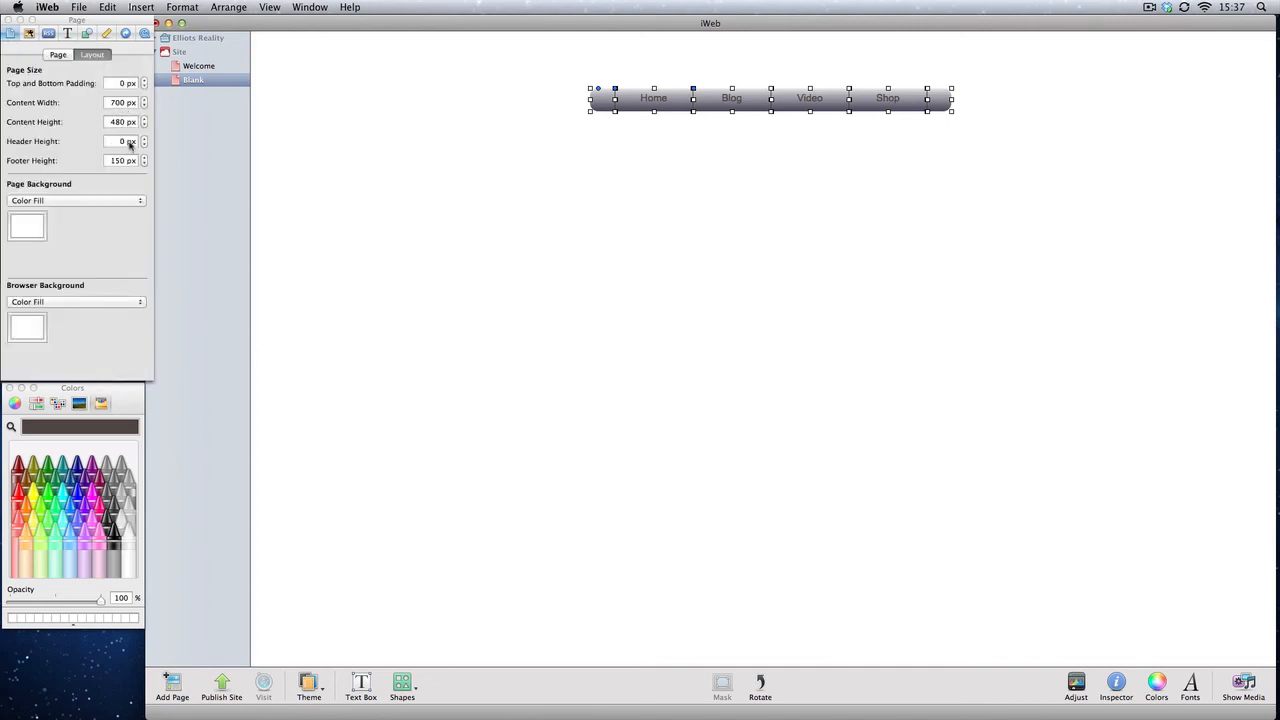
click(114, 105)
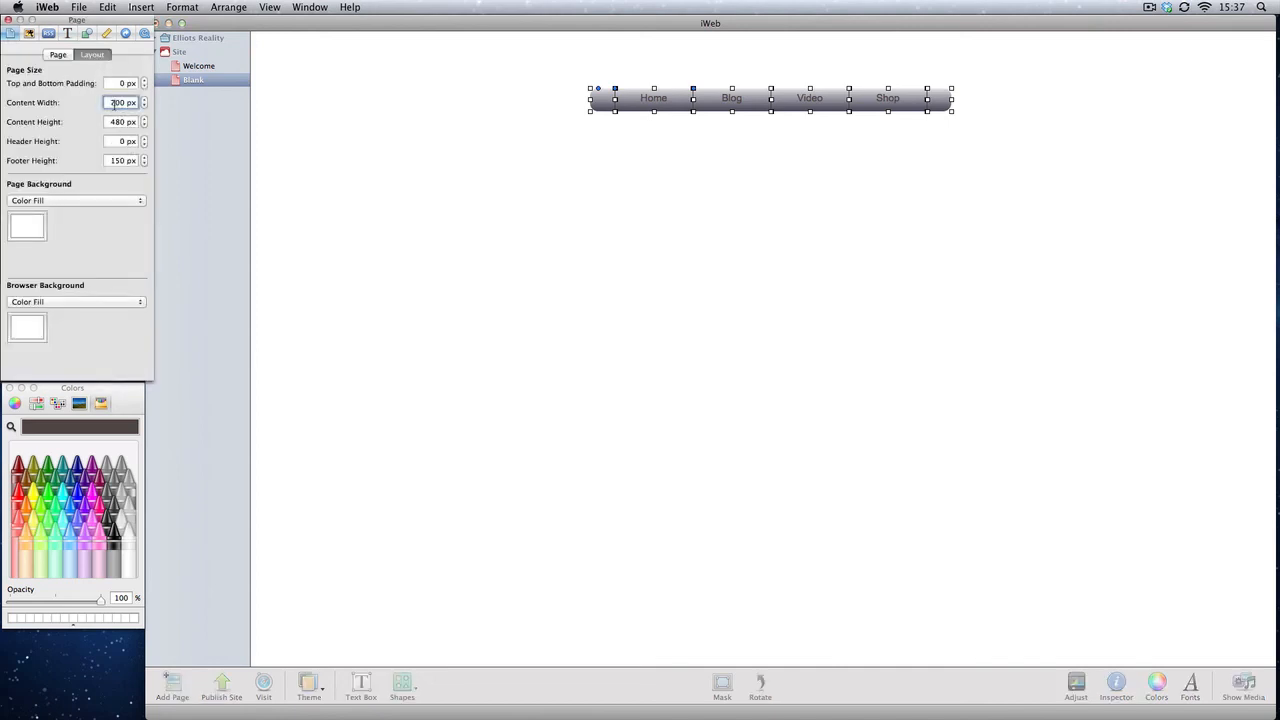
key(Return)
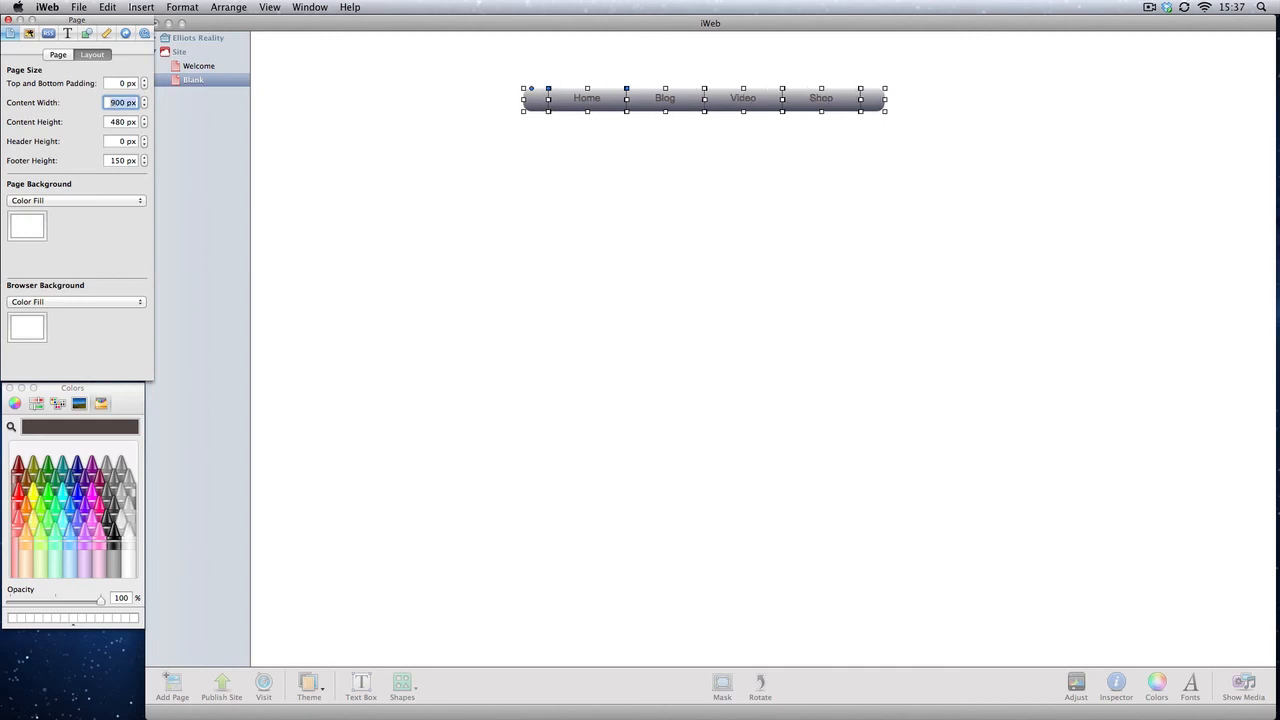
Step: Reposition the whole navigation bar so it is centred near the top of the page
drag(511, 163, 980, 66)
drag(842, 95, 899, 86)
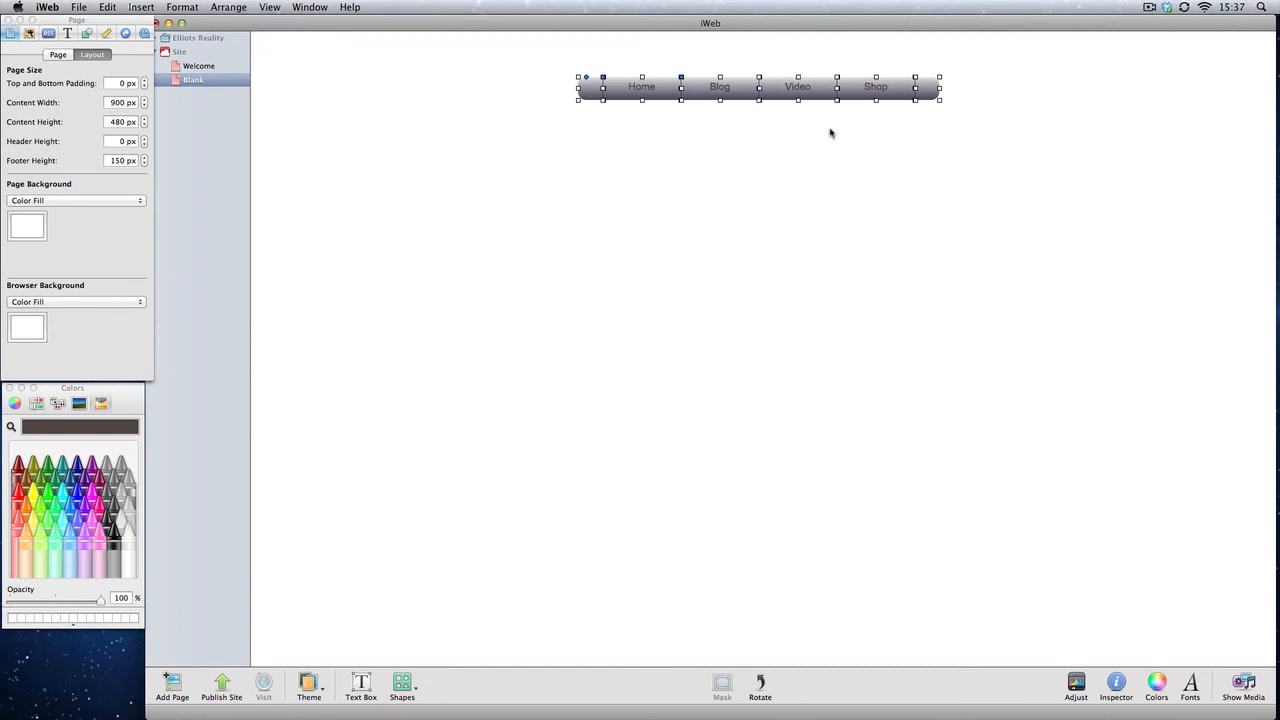
click(831, 133)
drag(943, 170, 530, 70)
mouse_move(640, 95)
mouse_down()
mouse_move(609, 94)
mouse_move(694, 102)
mouse_move(620, 98)
mouse_move(663, 93)
mouse_move(620, 94)
mouse_move(650, 84)
mouse_up()
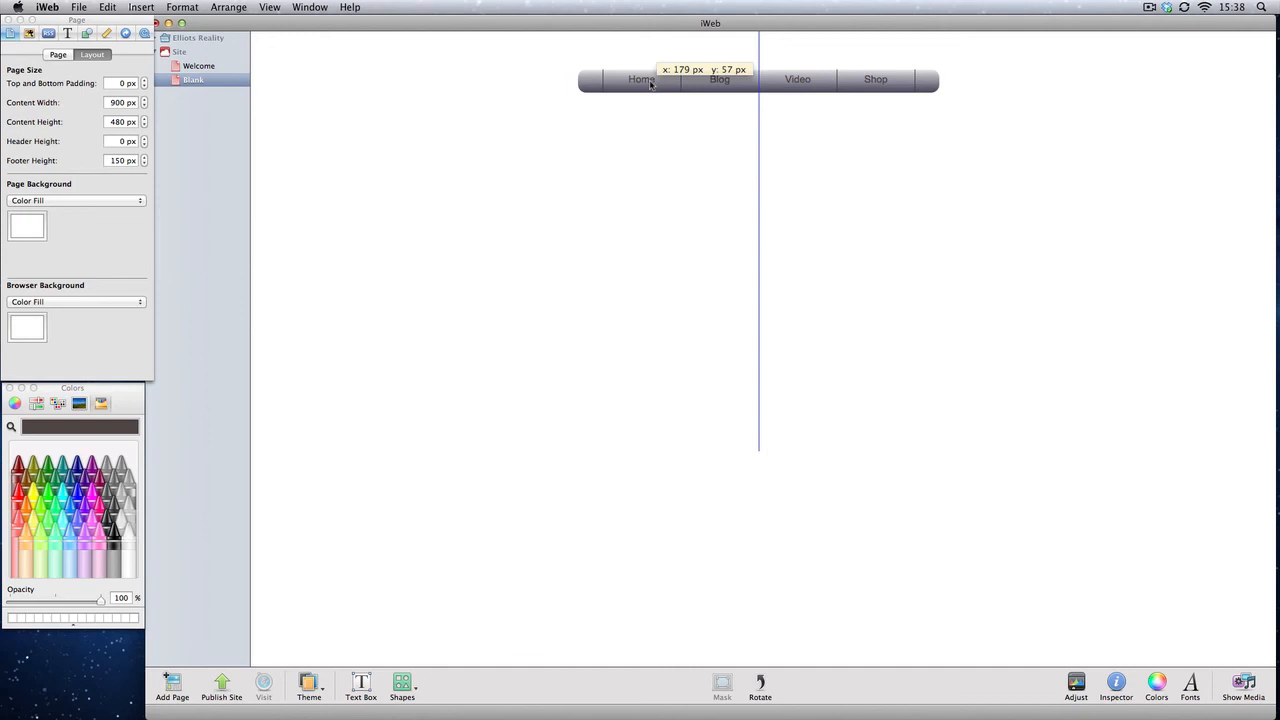
drag(650, 84, 652, 86)
click(683, 161)
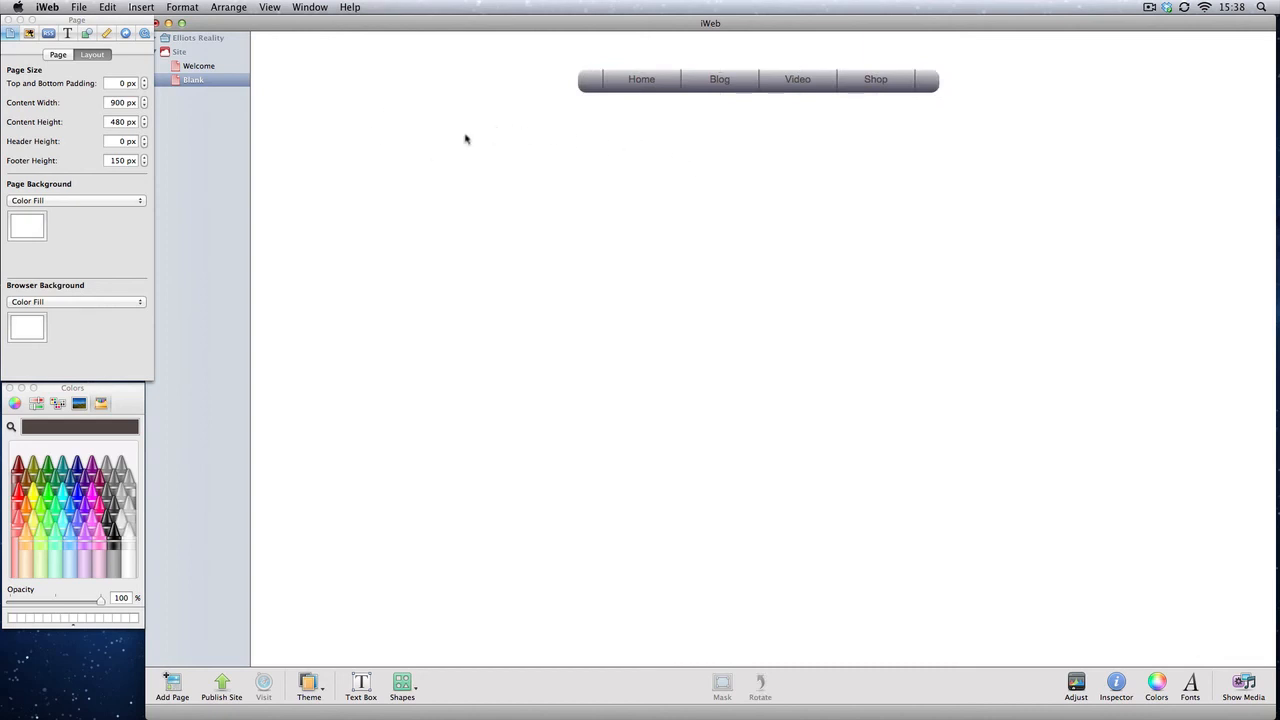
Step: Review the general preferences for alignment guide options
click(48, 7)
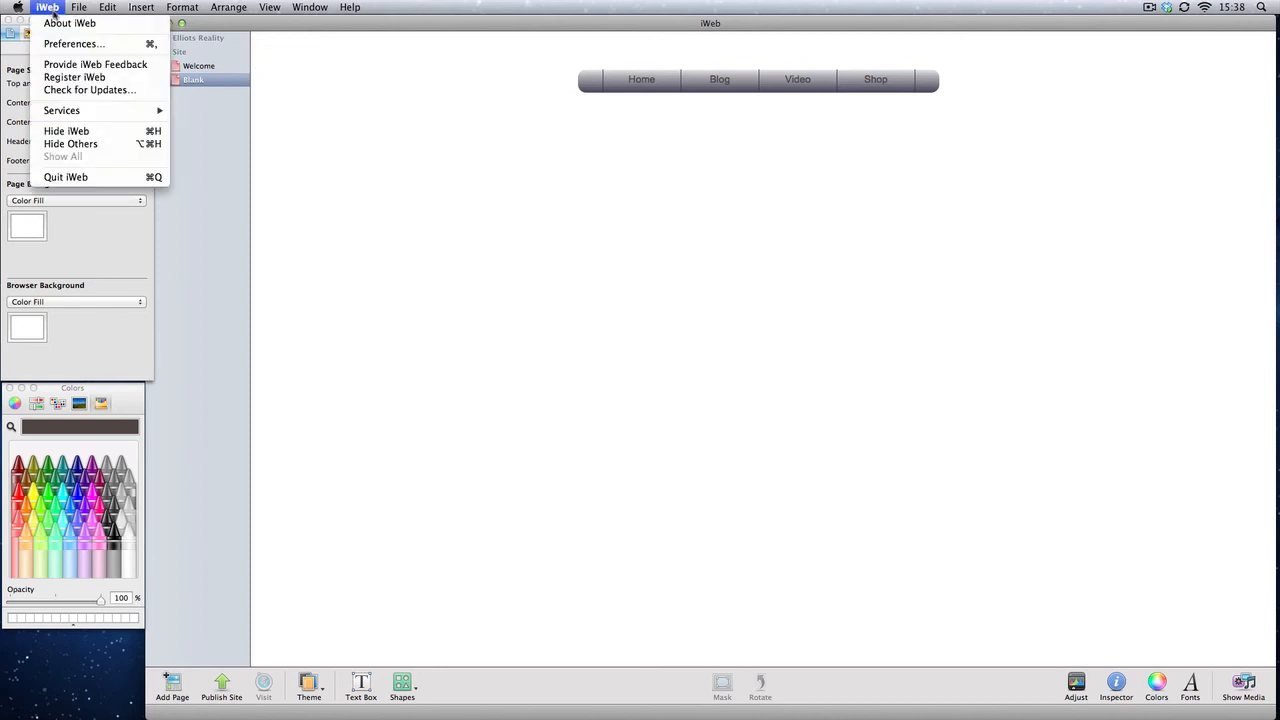
click(66, 44)
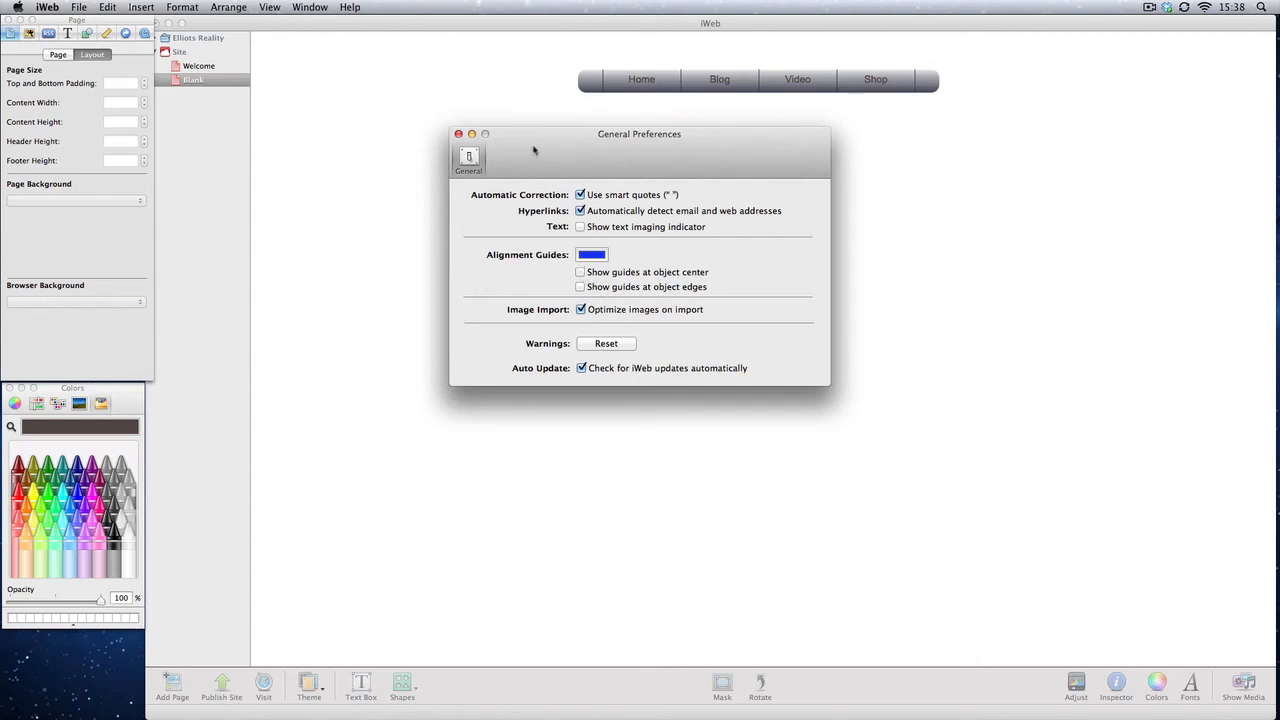
click(458, 134)
Step: Move the whole navigation bar down slightly on the page
drag(600, 189, 862, 108)
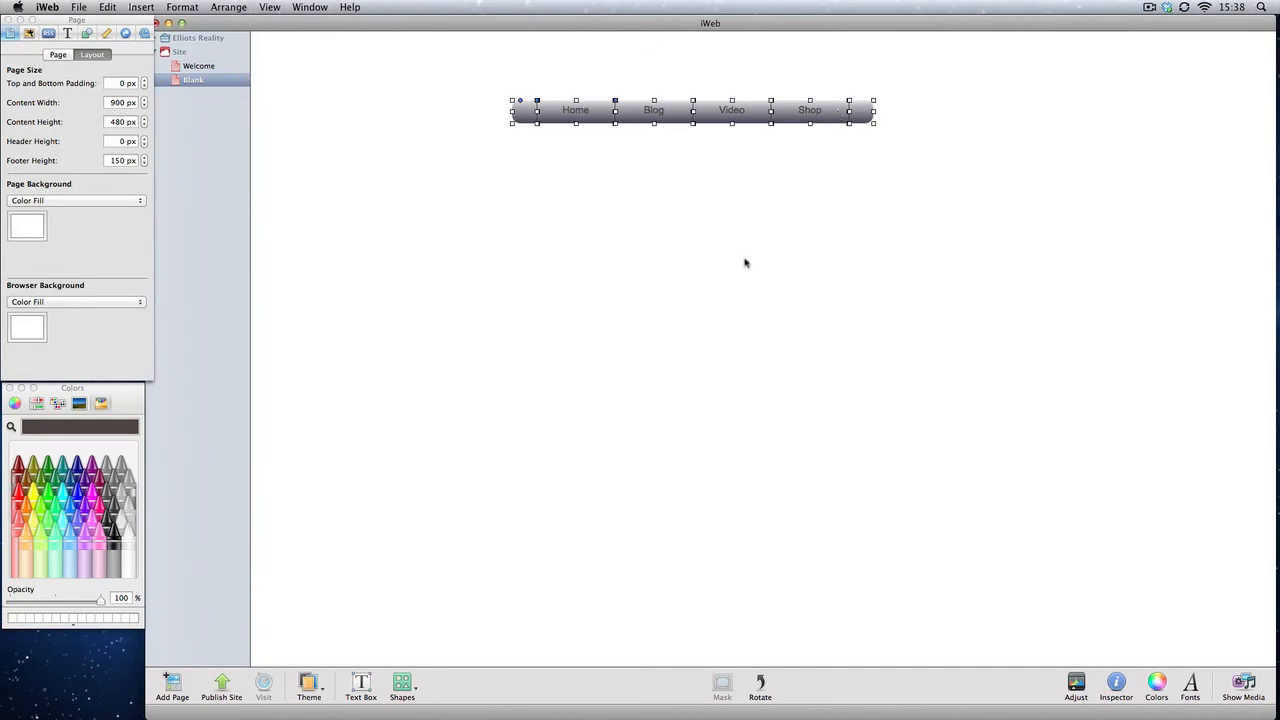
click(726, 270)
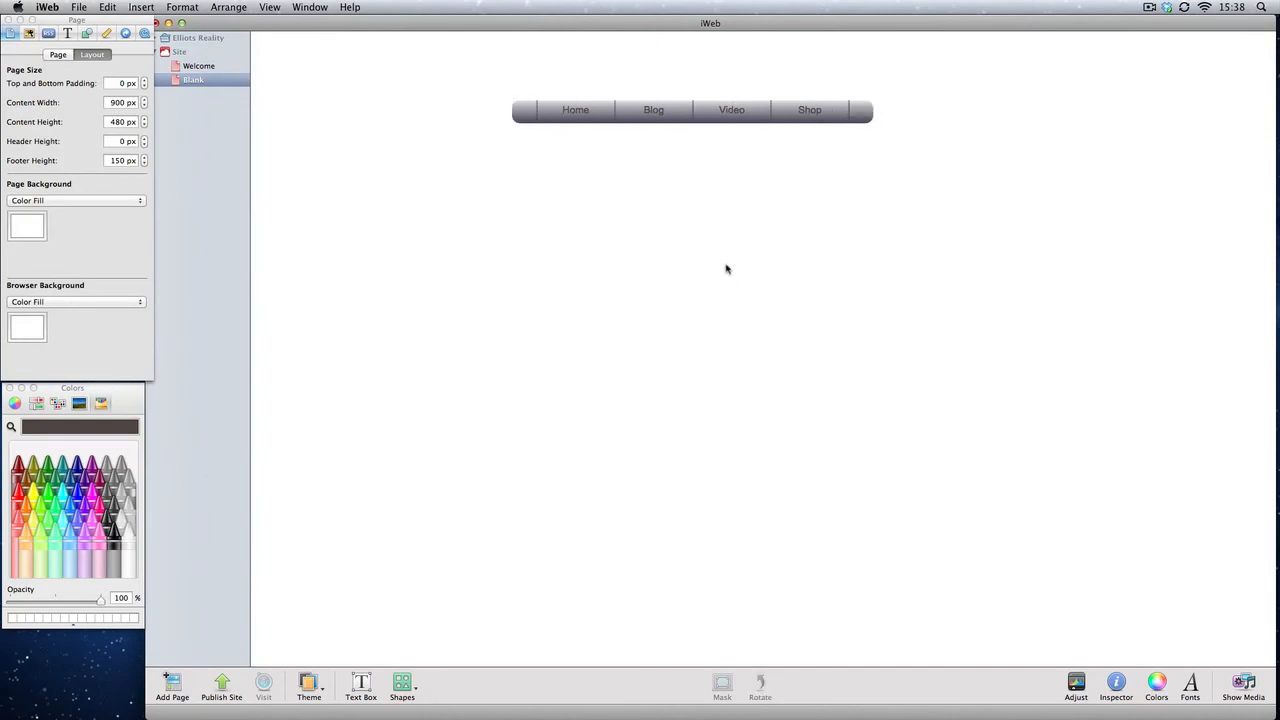